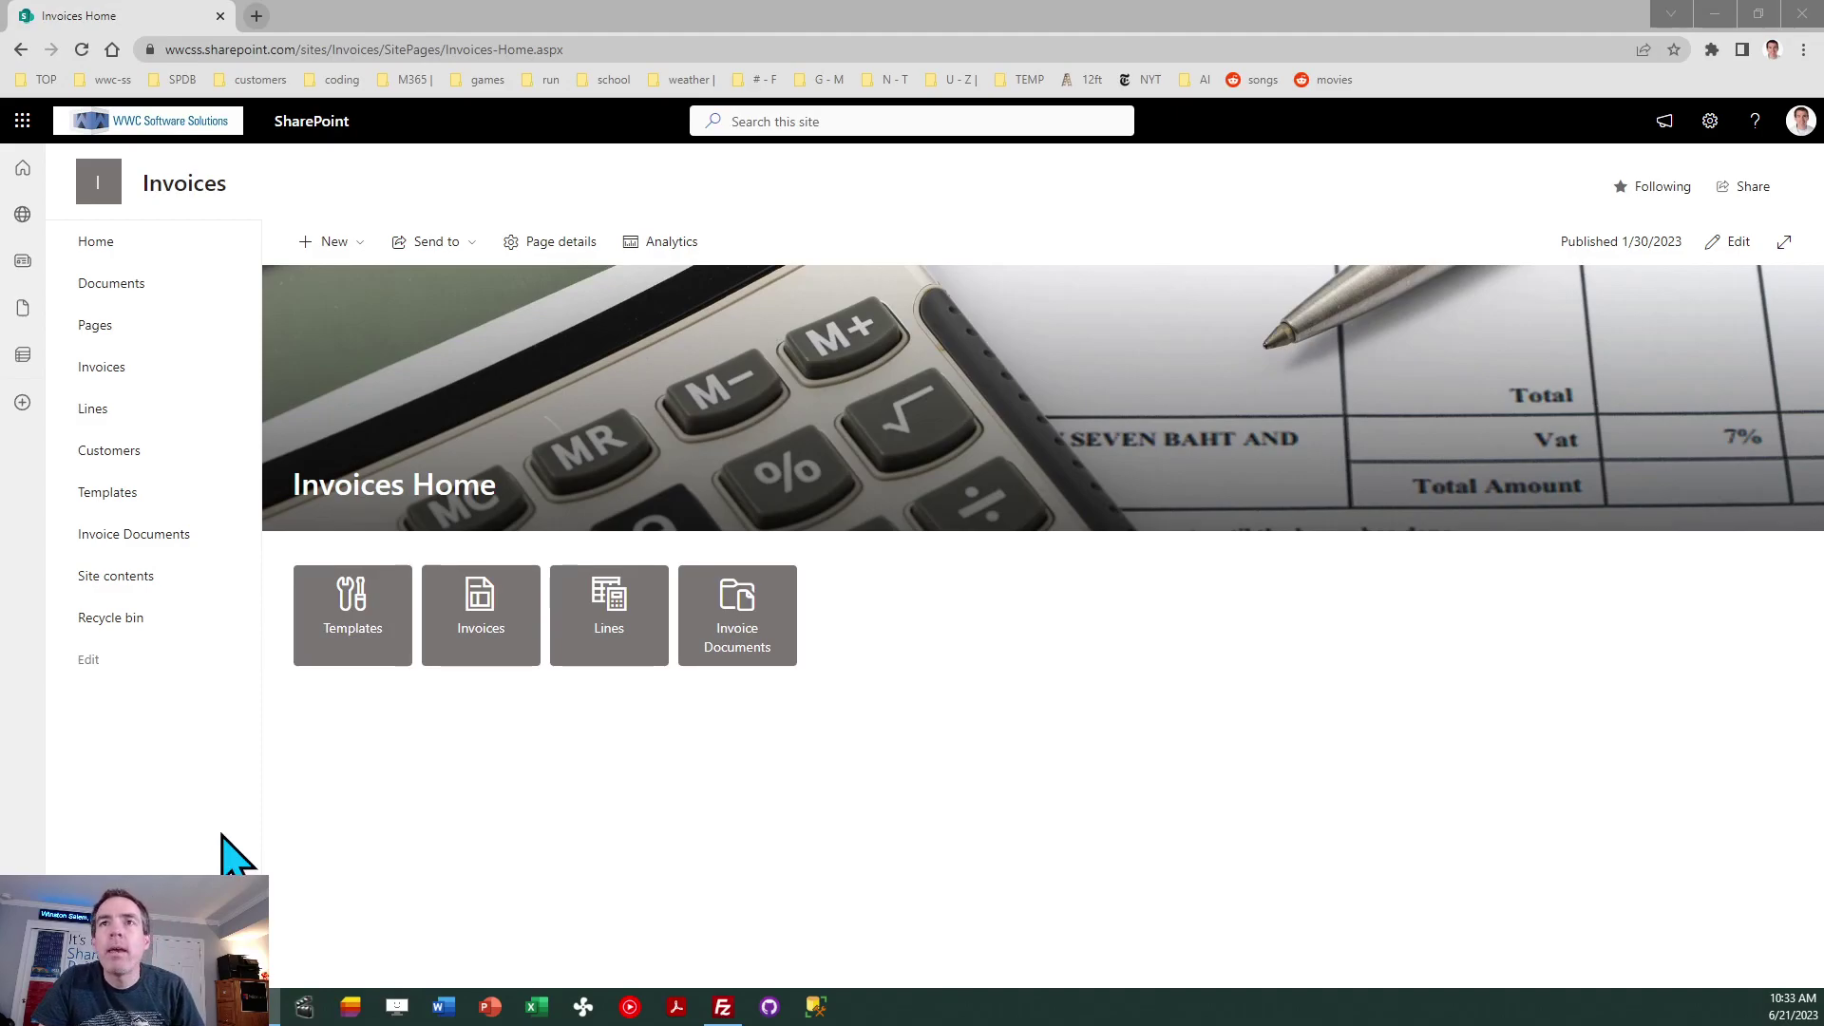
From Site contents, create a blank list named Projects on the Invoices site.
left_click(596, 852)
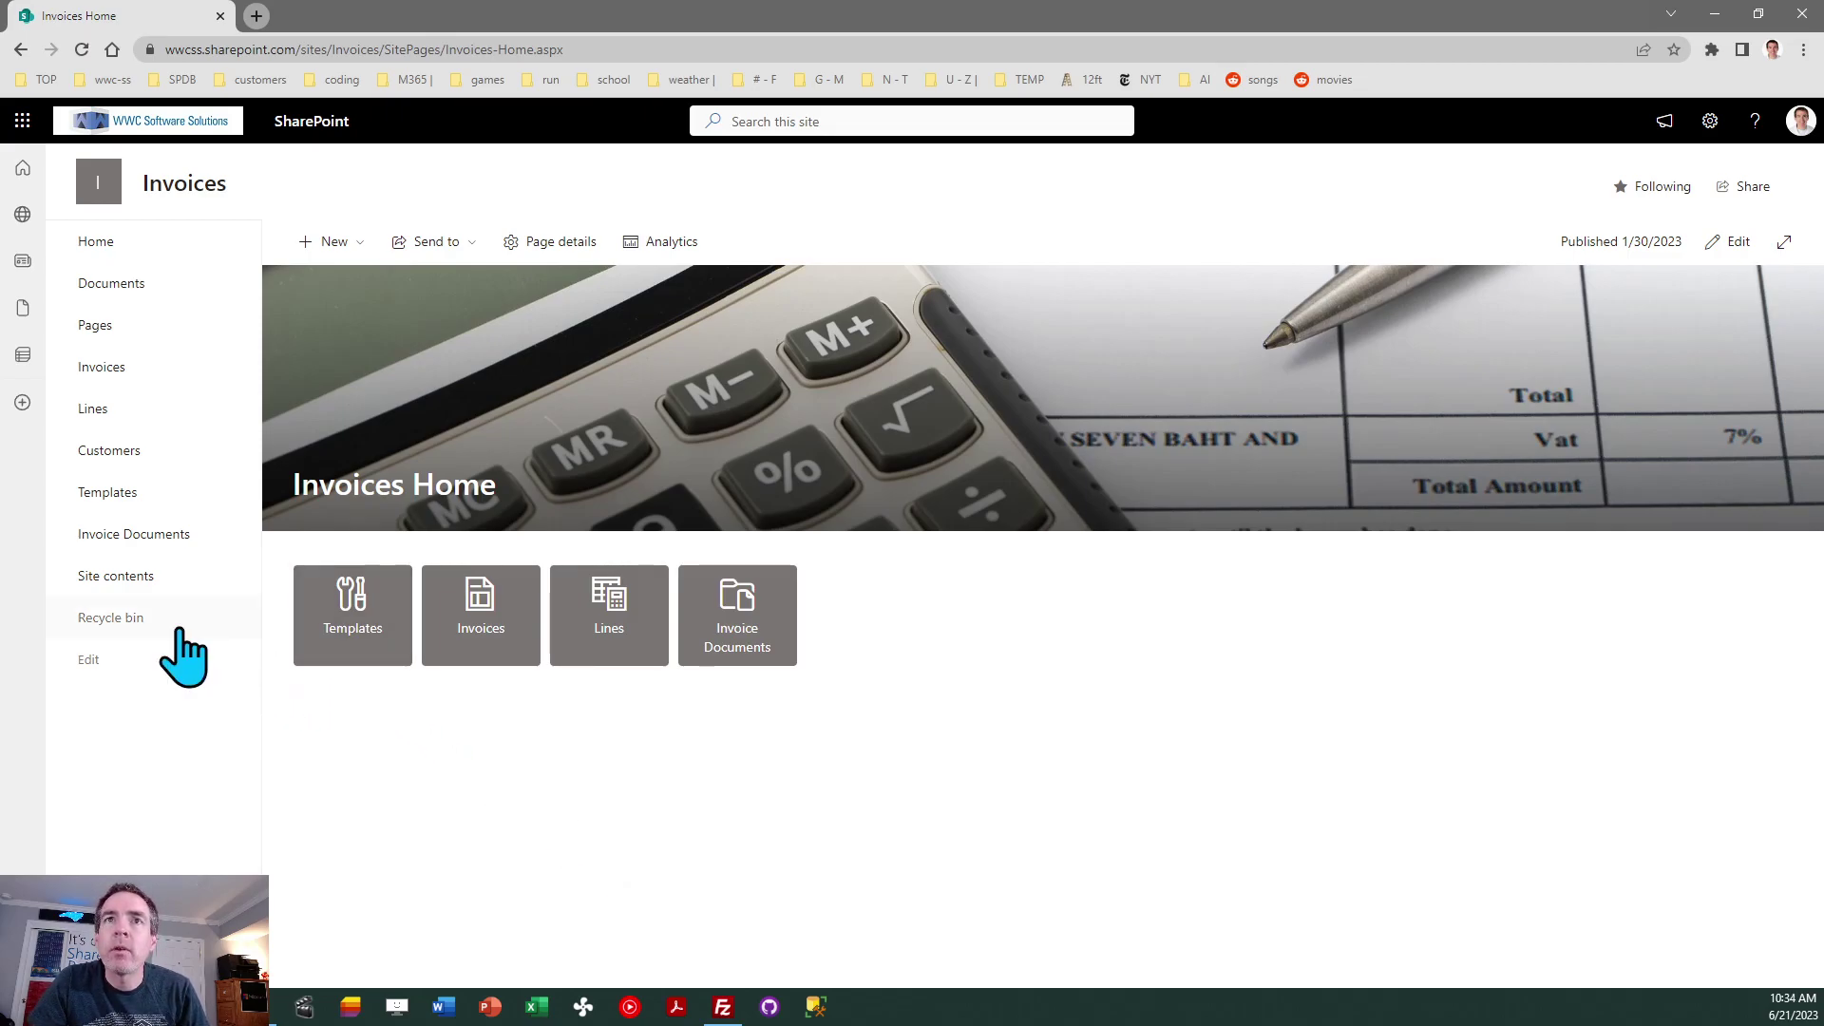
left_click(133, 579)
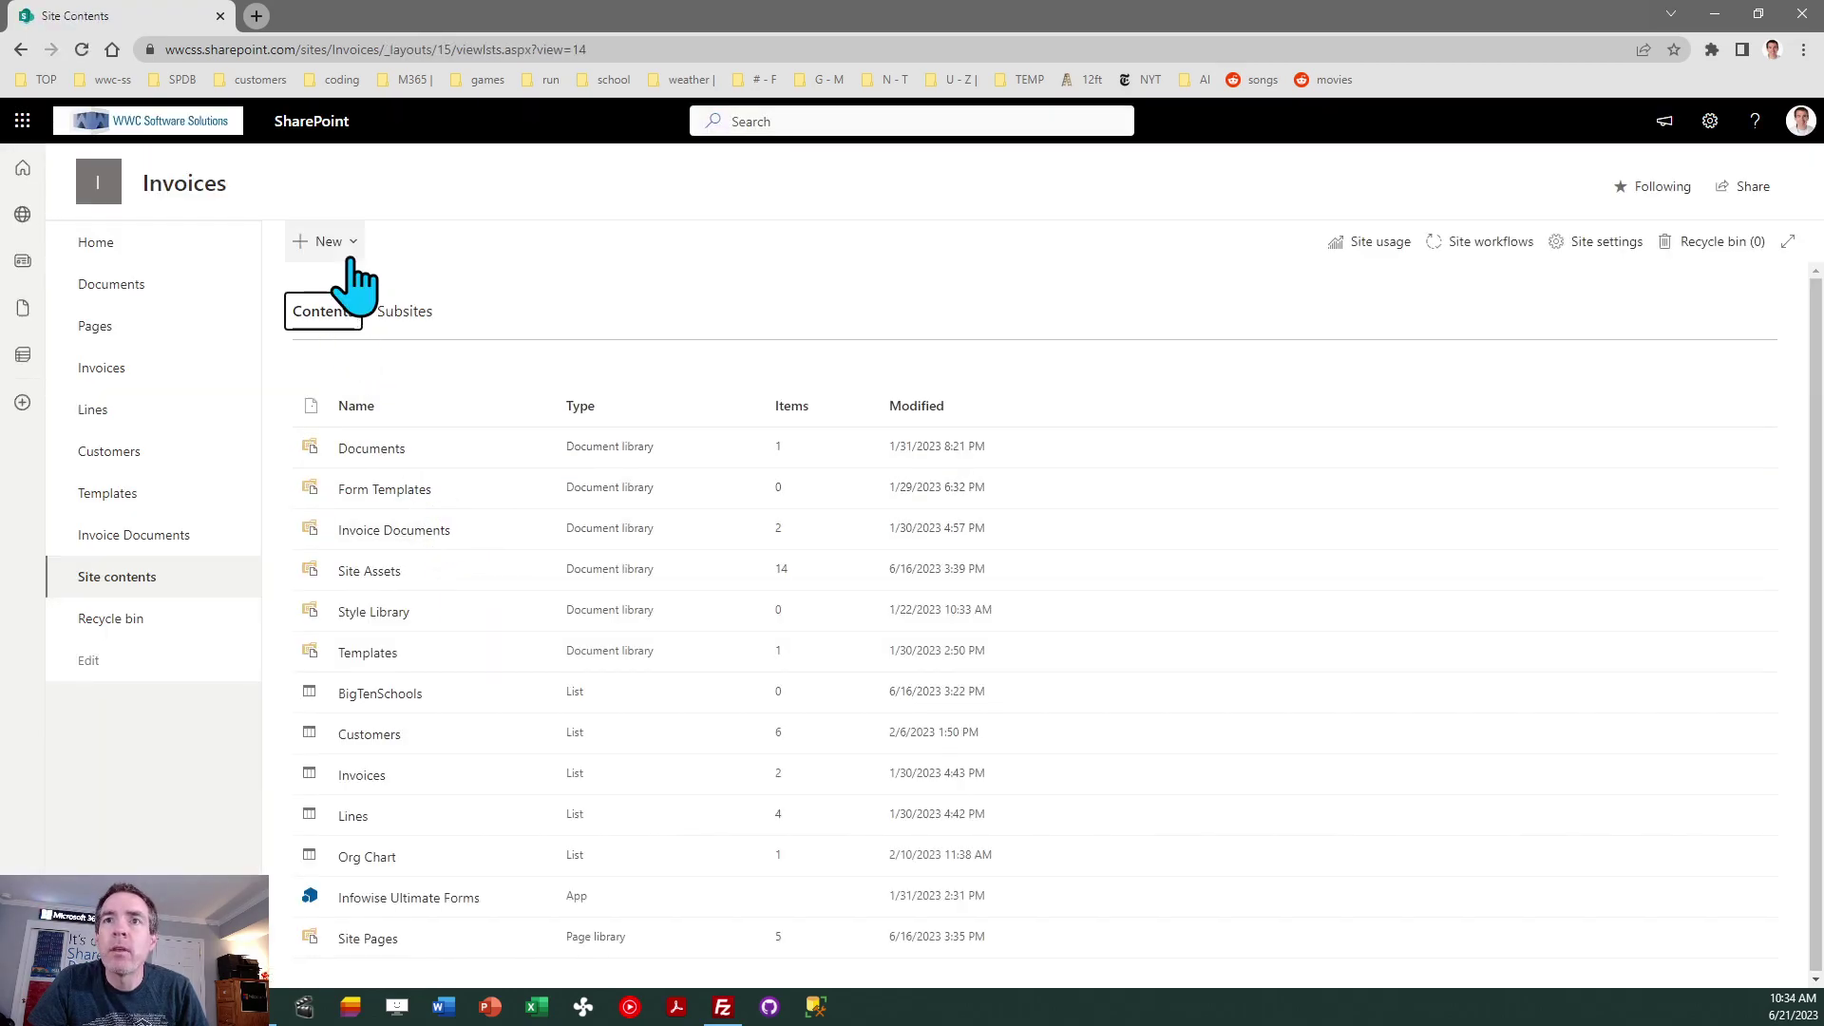
left_click(346, 248)
left_click(342, 283)
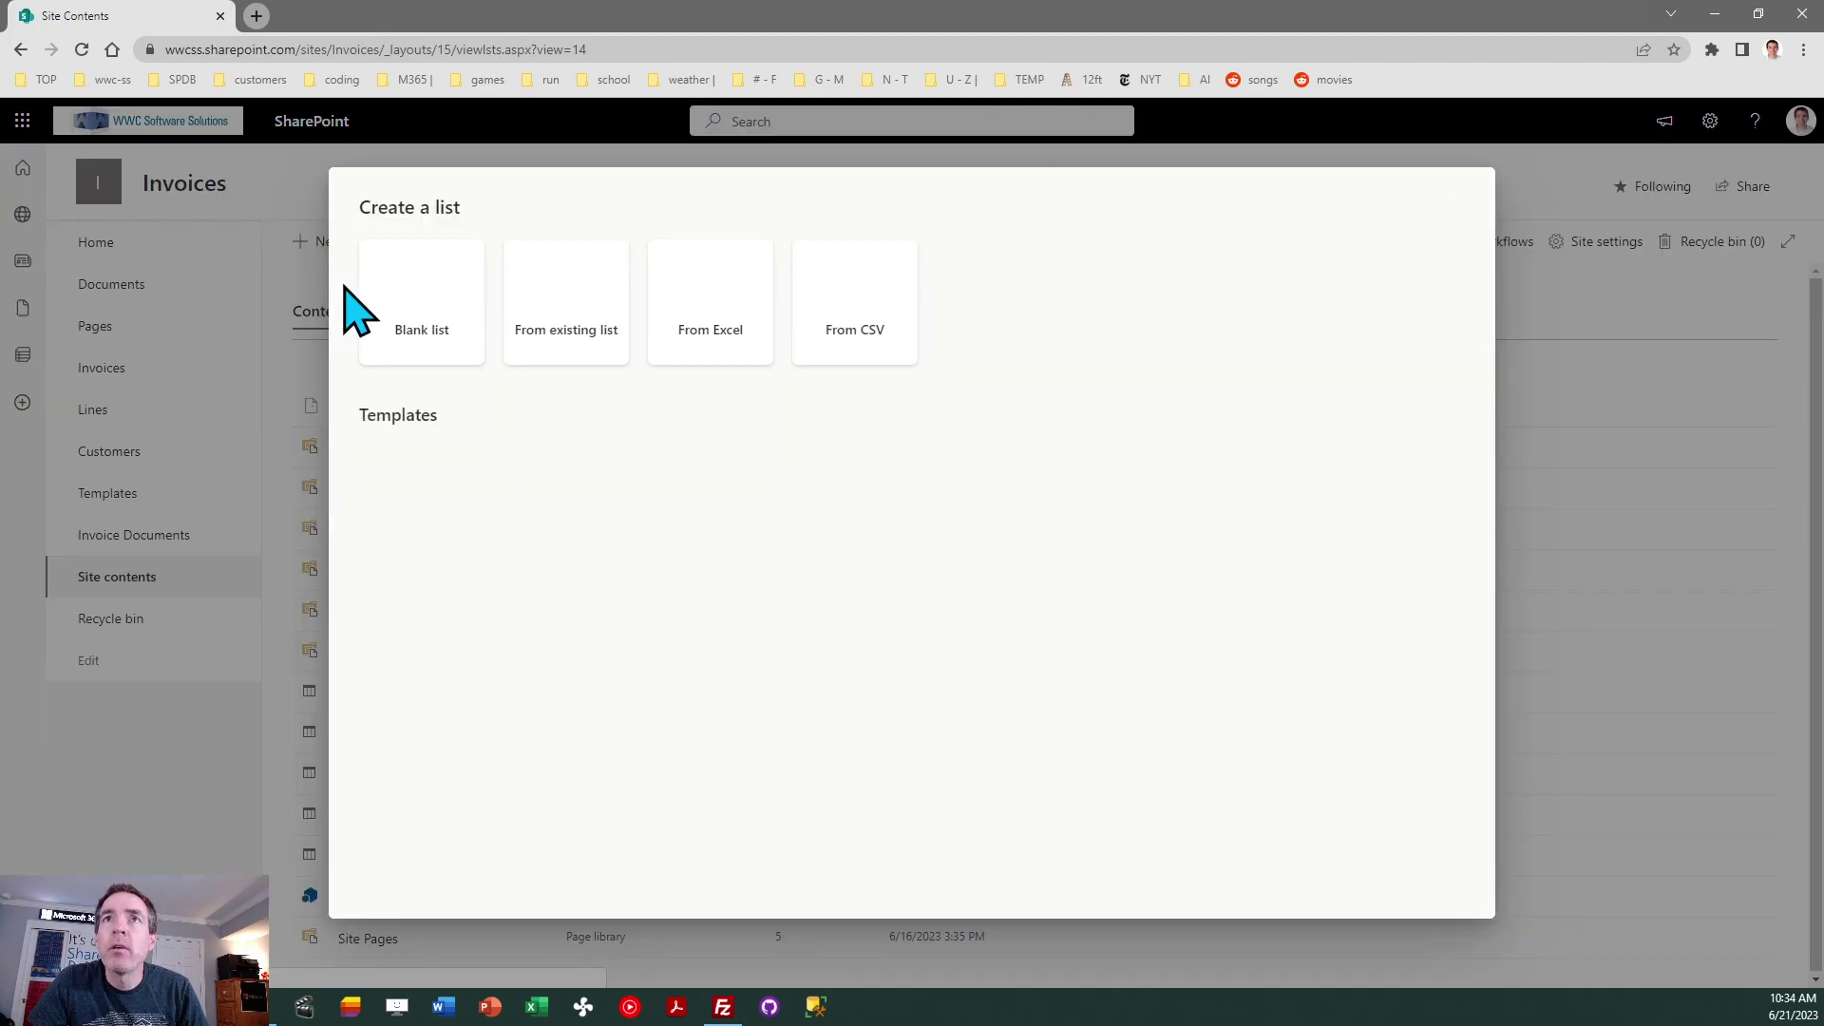
left_click(424, 344)
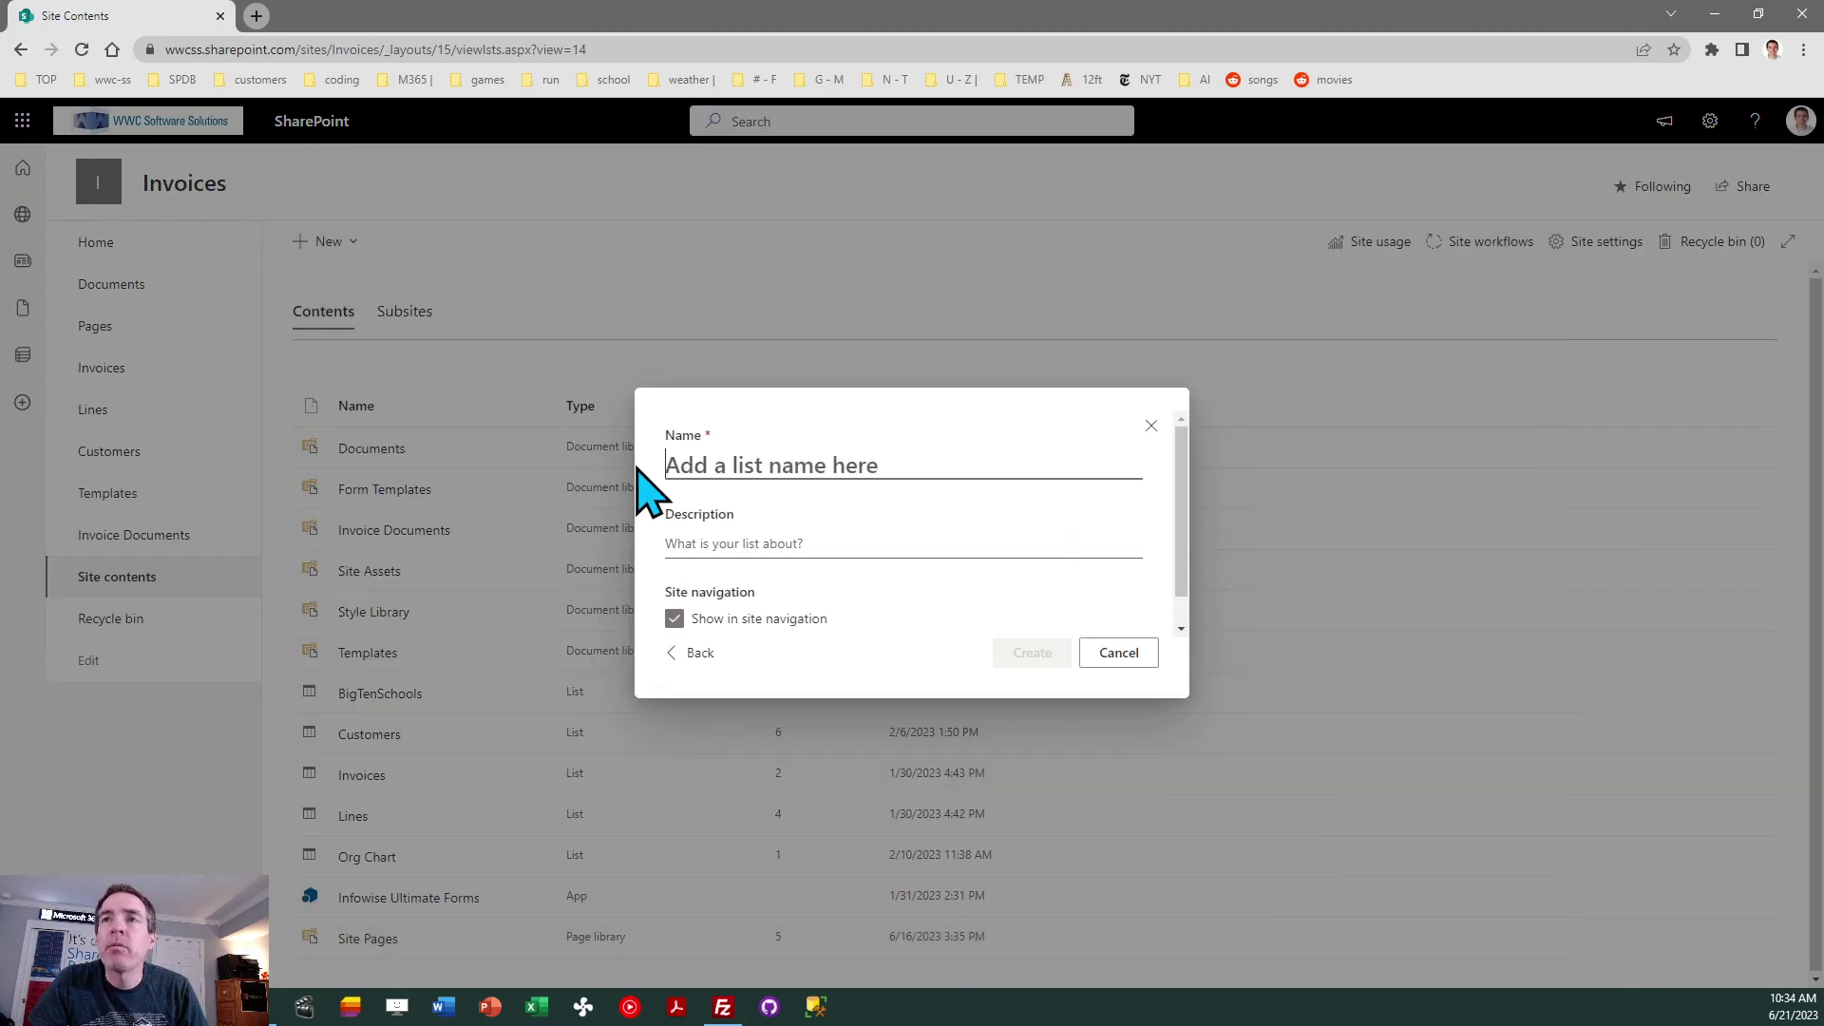
type("Projec")
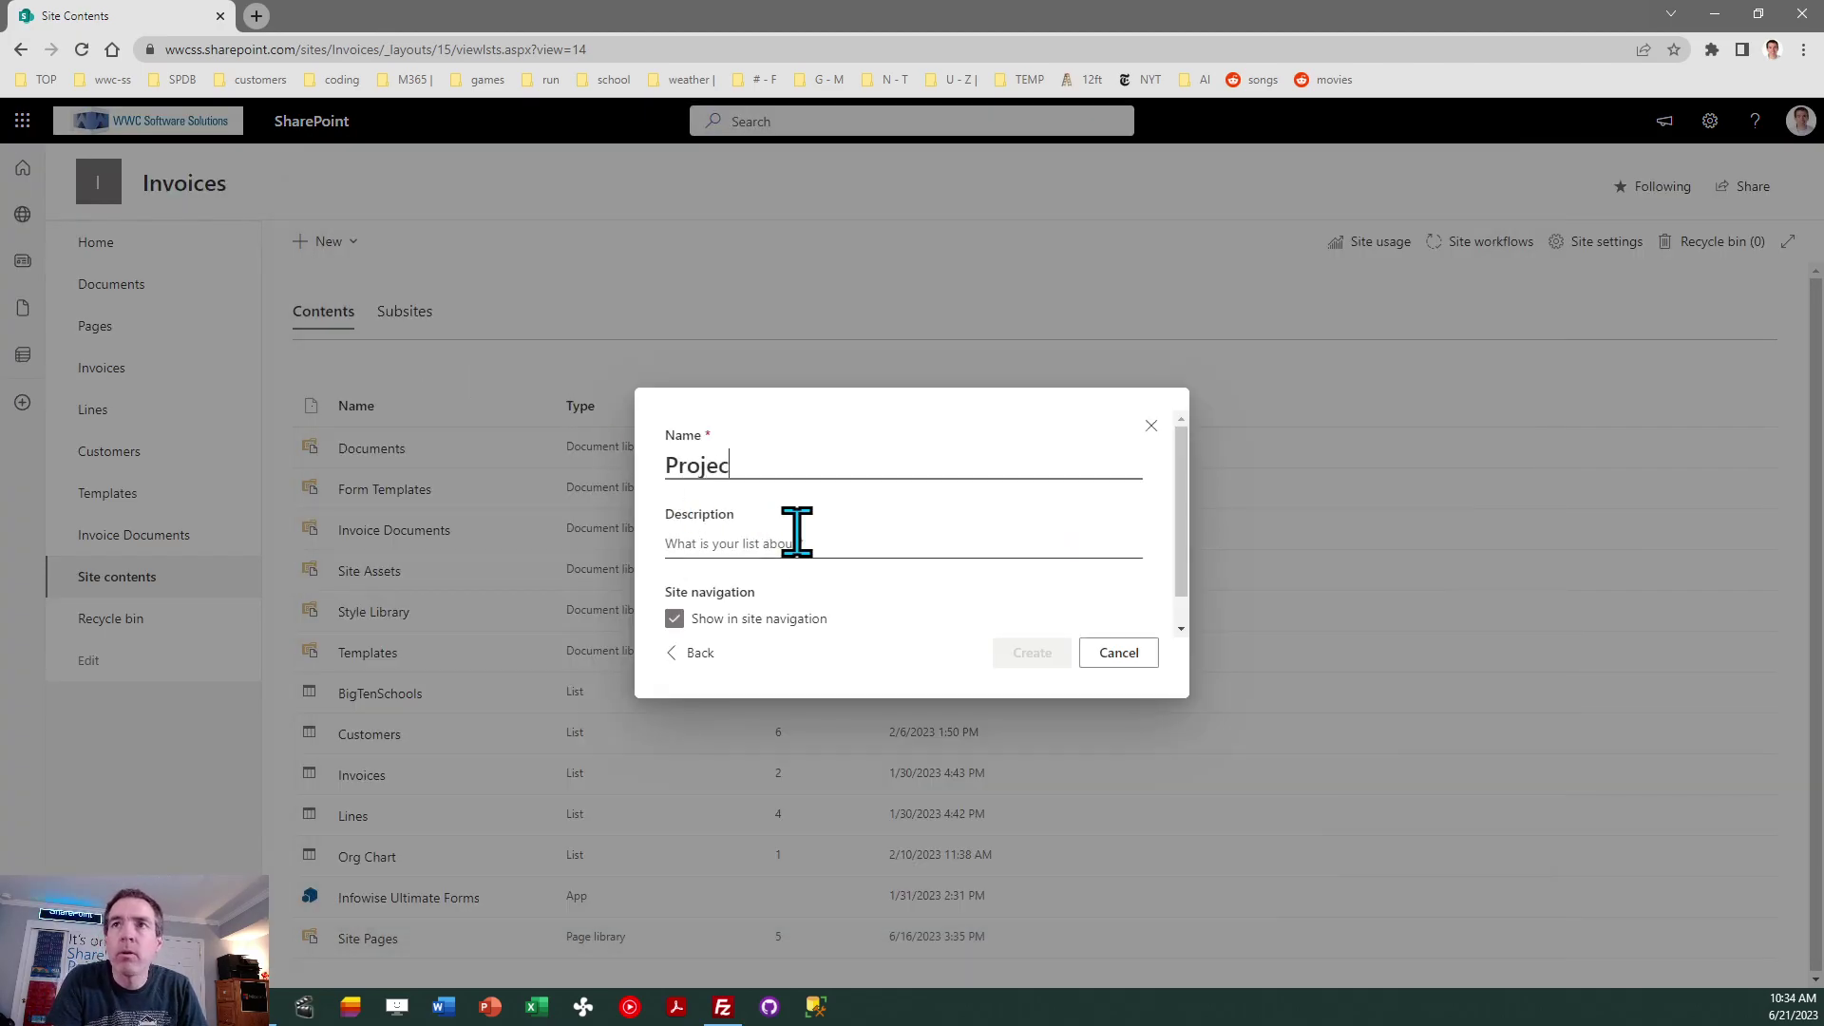
type("ts")
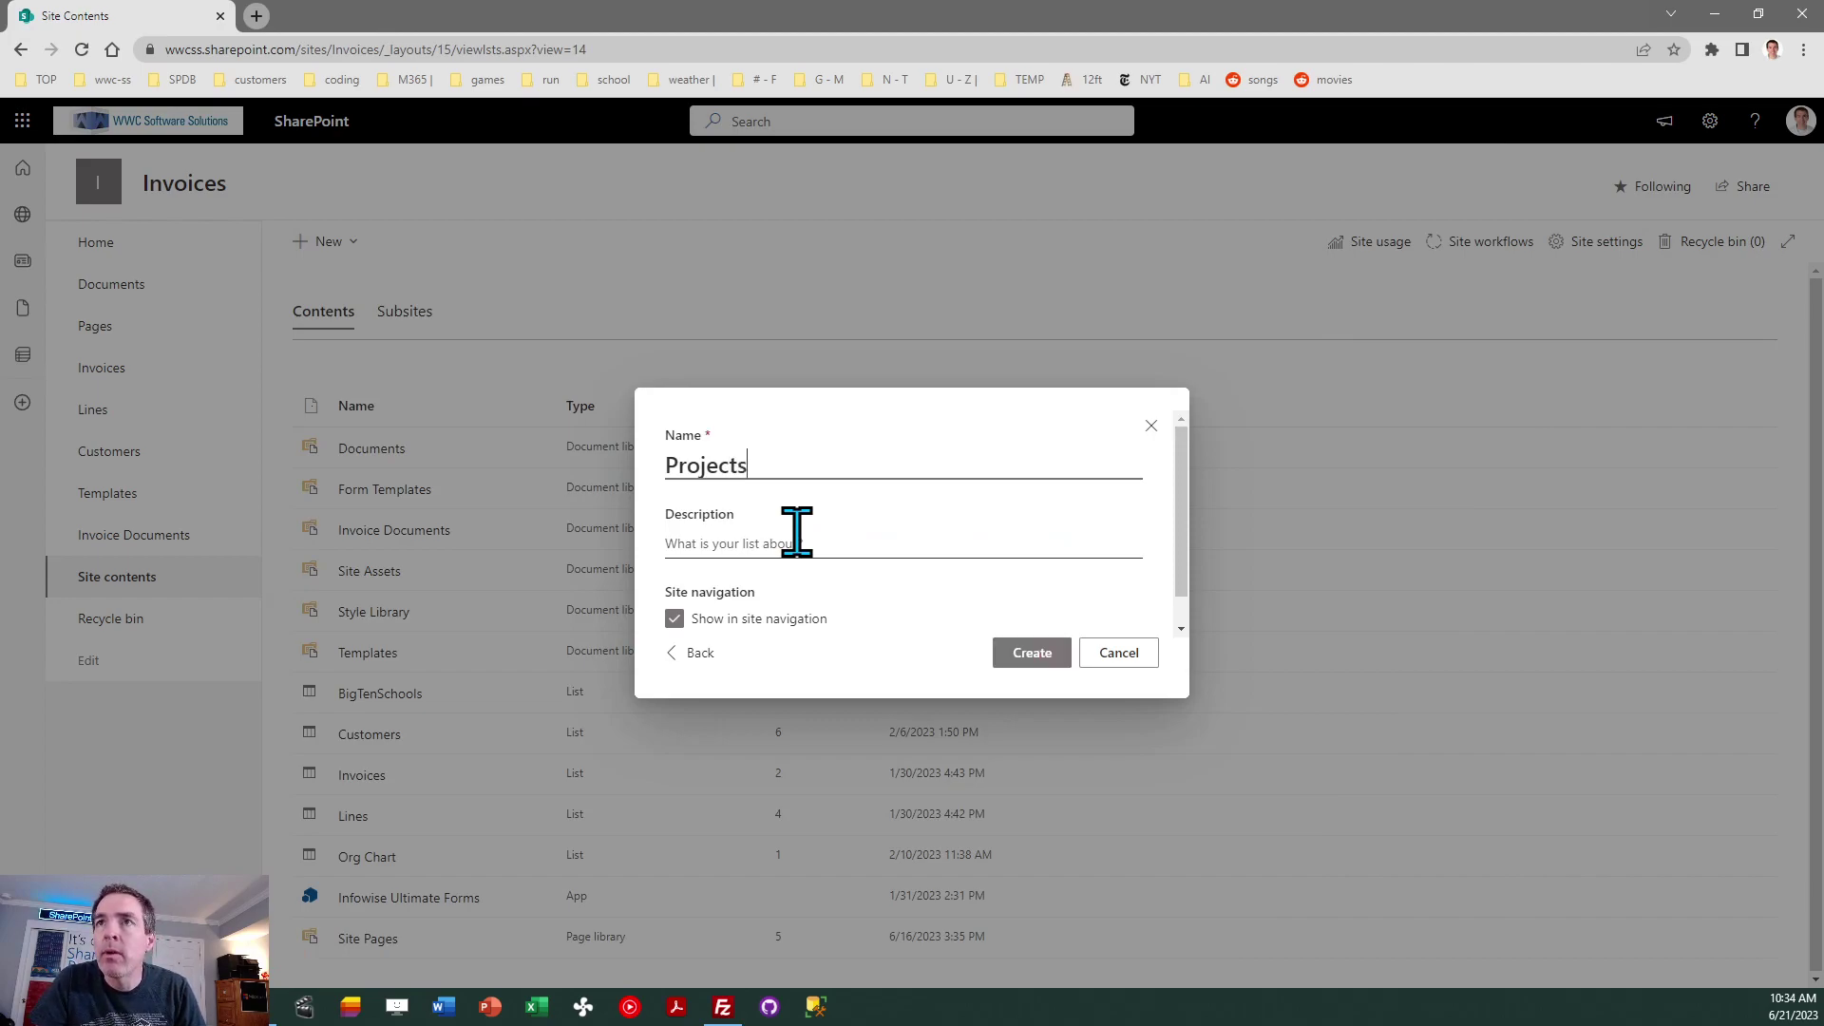
left_click(1032, 652)
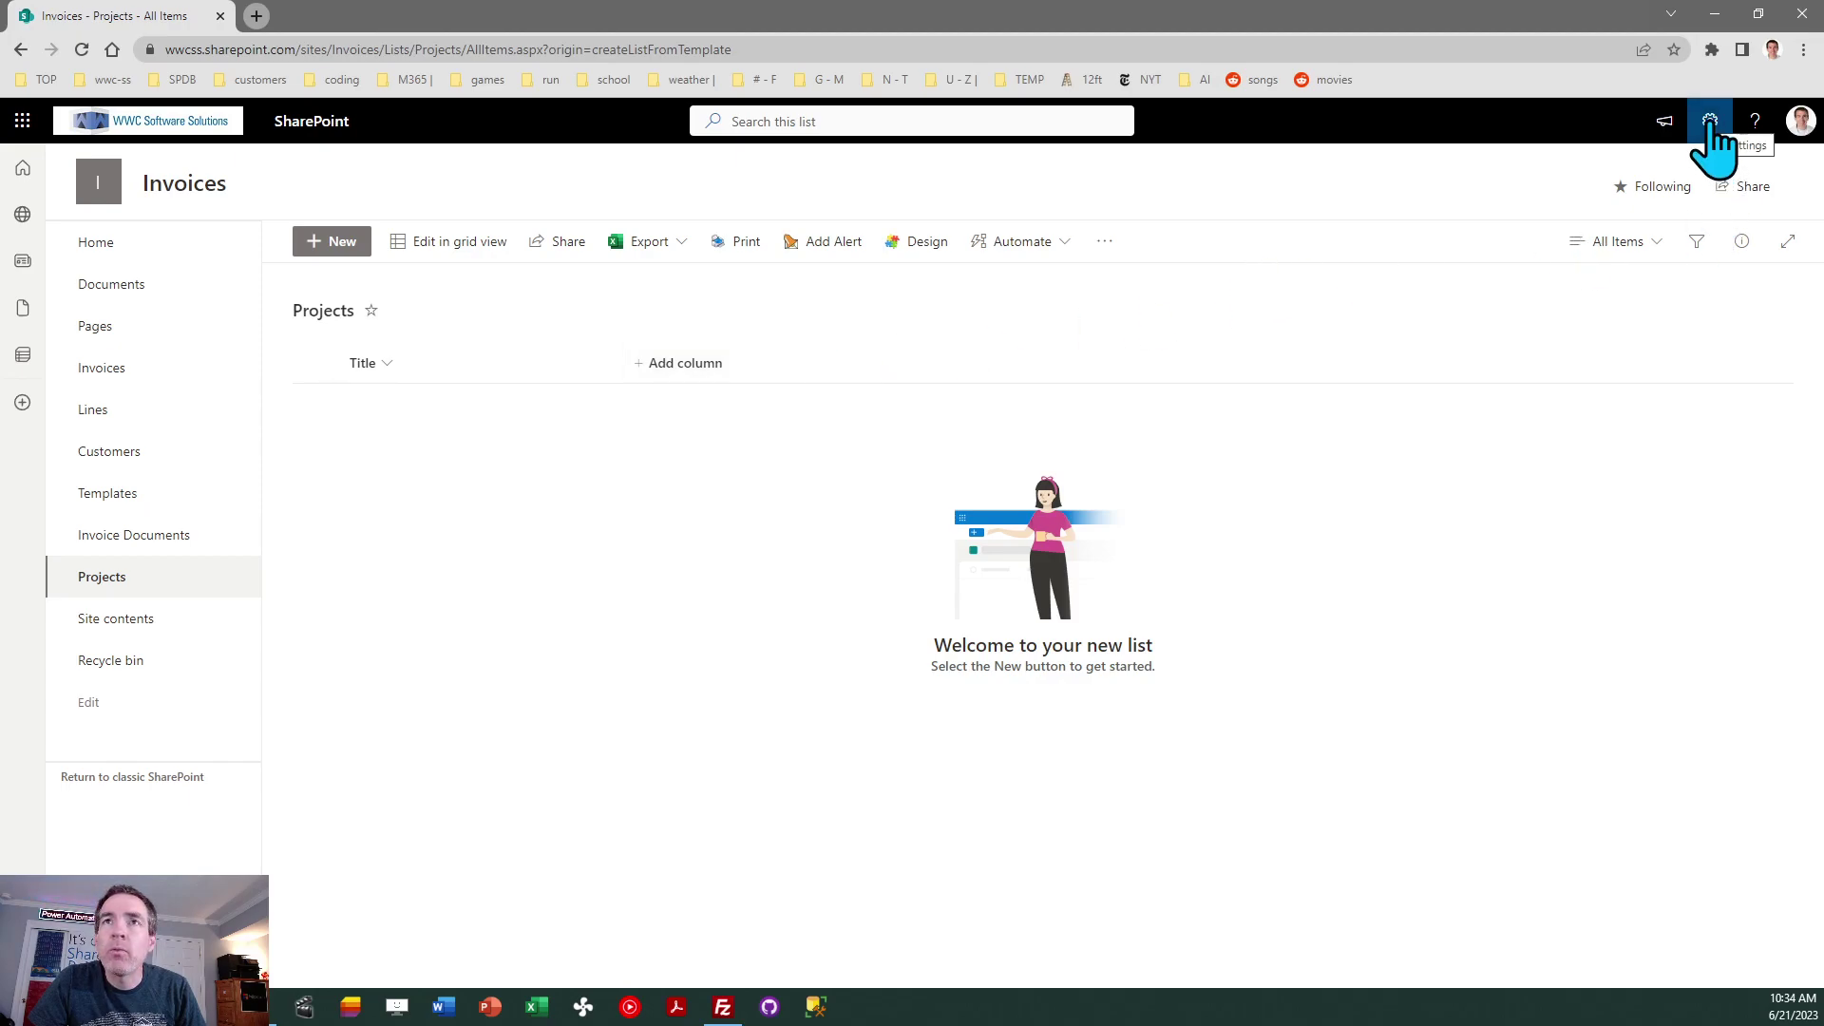
Open the Projects list's List settings page from the Settings gear.
left_click(1710, 122)
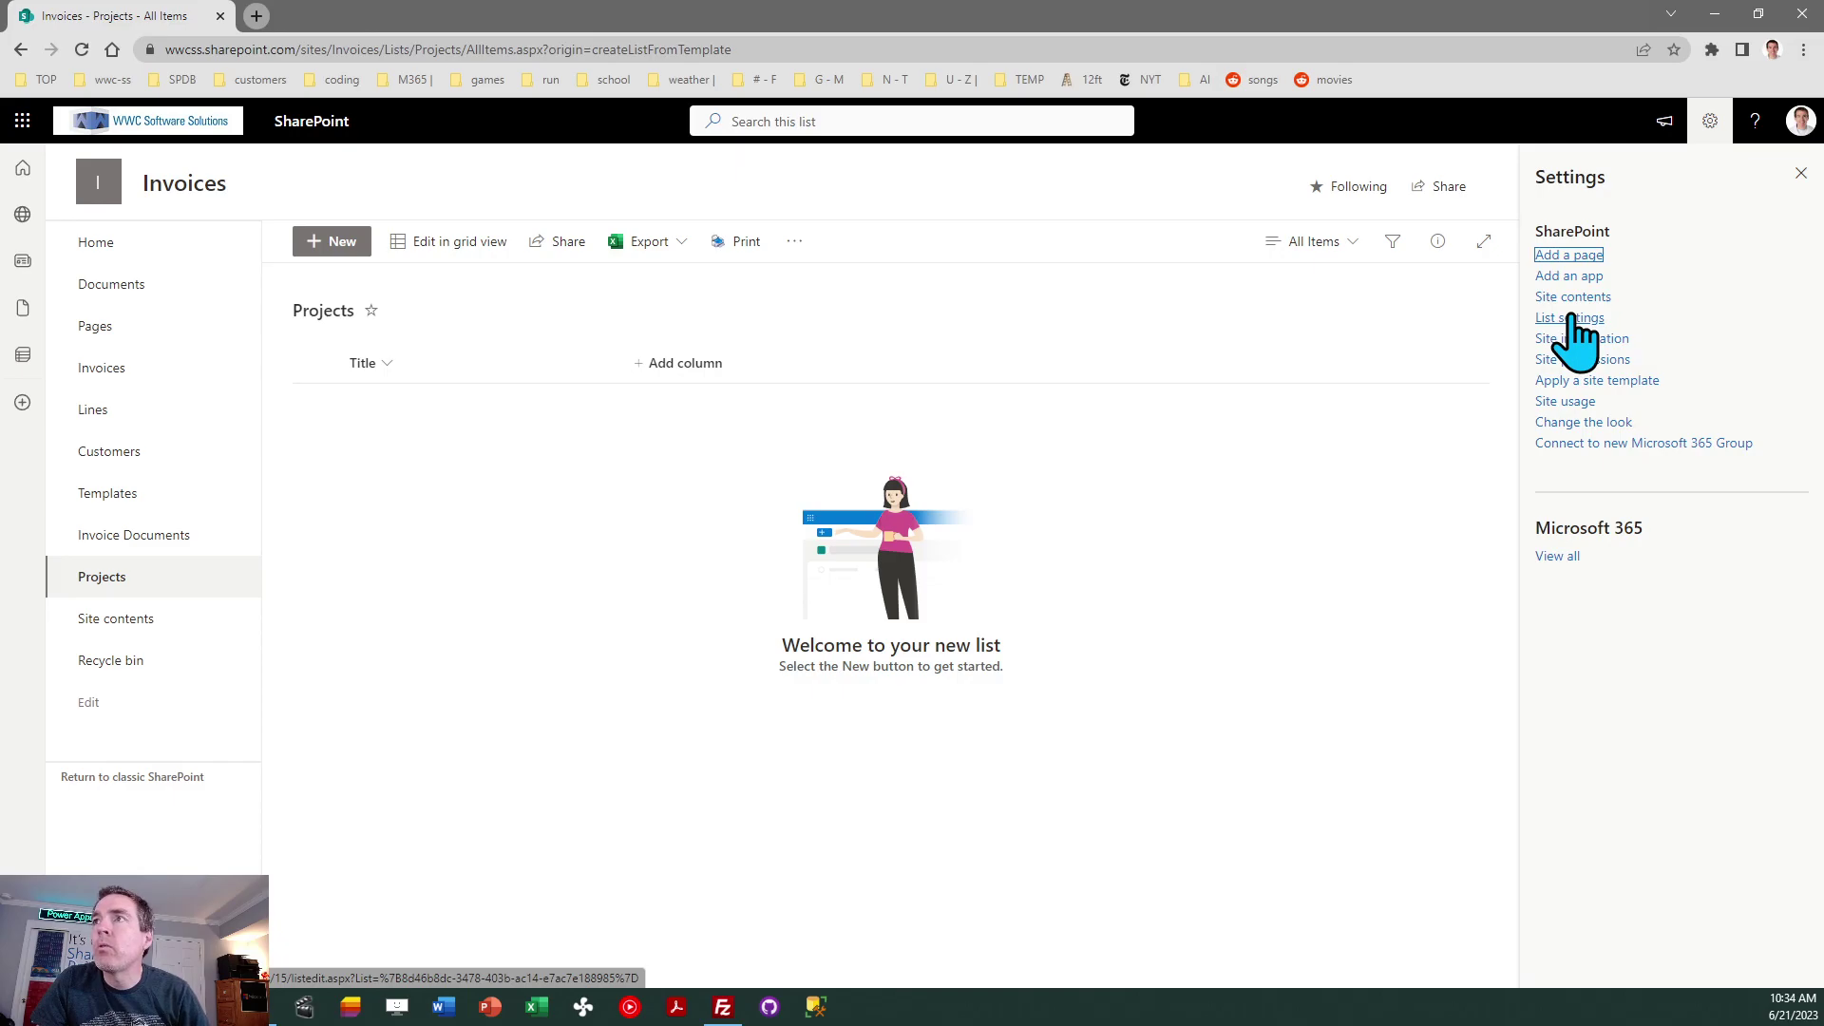
left_click(1570, 319)
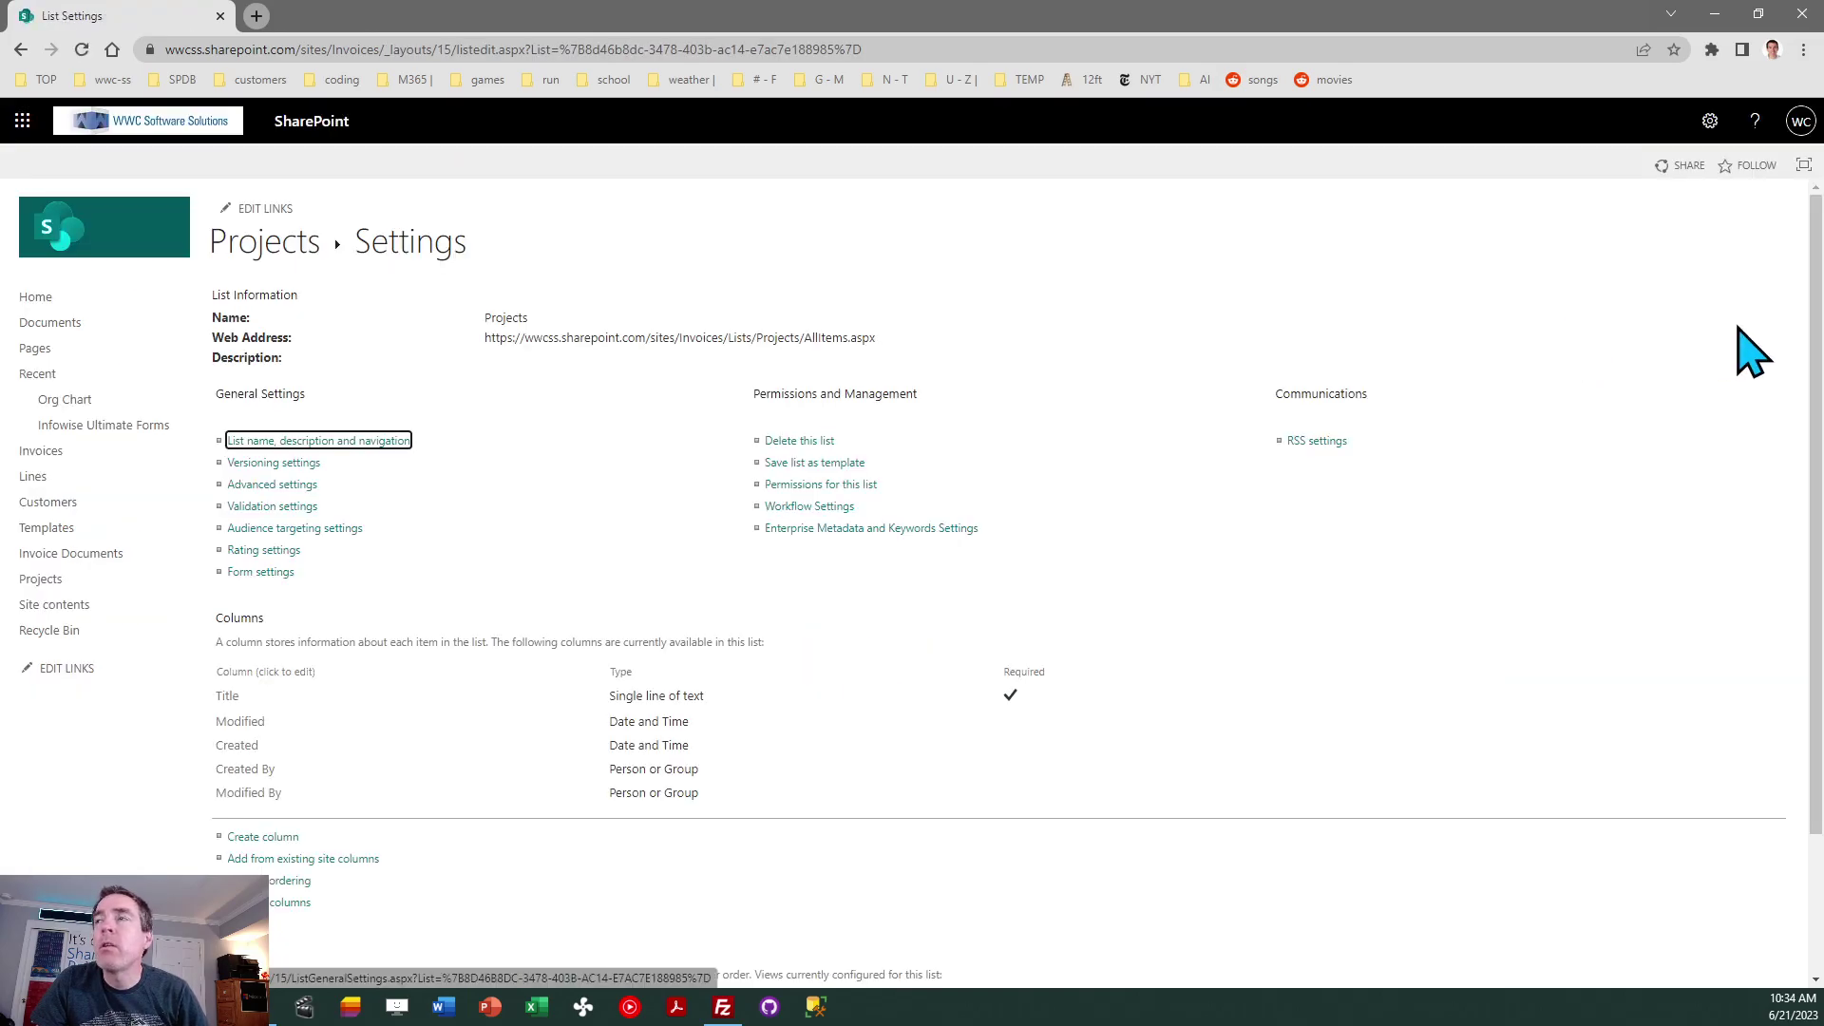
Define a Choice column named Location with the choices Chicago and Houston.
left_click(284, 838)
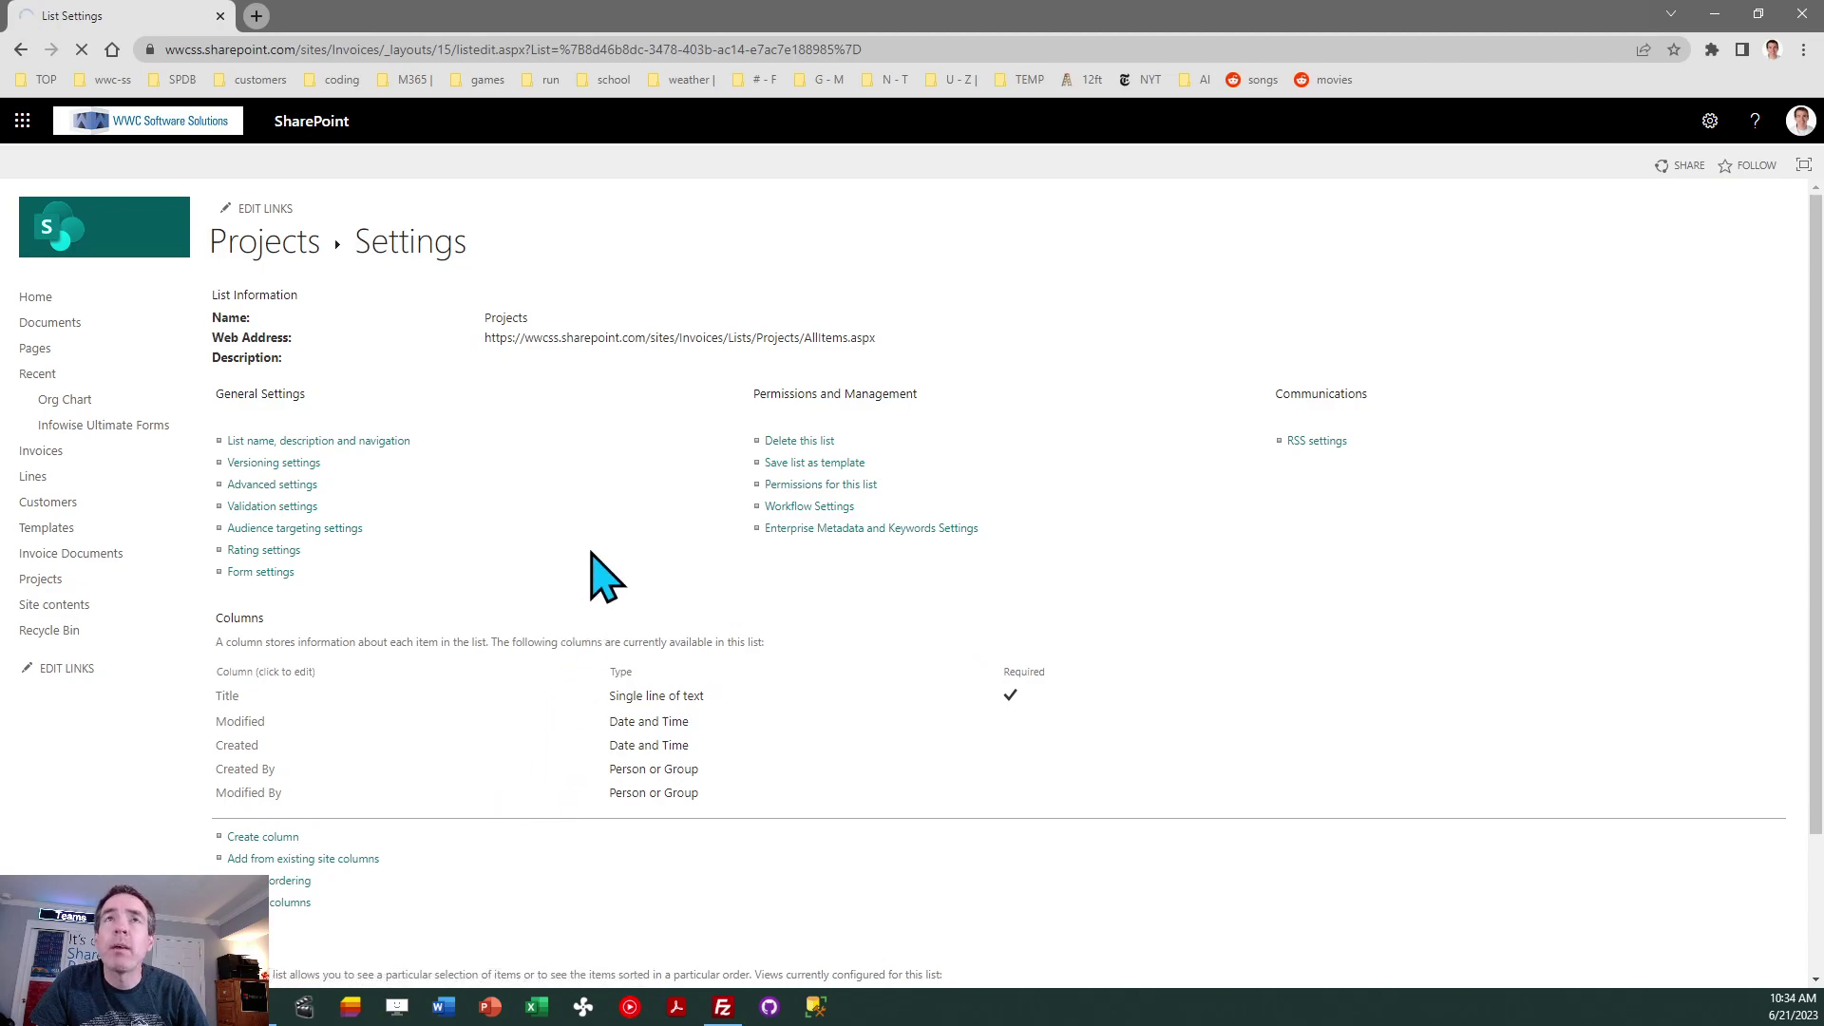
type("Location")
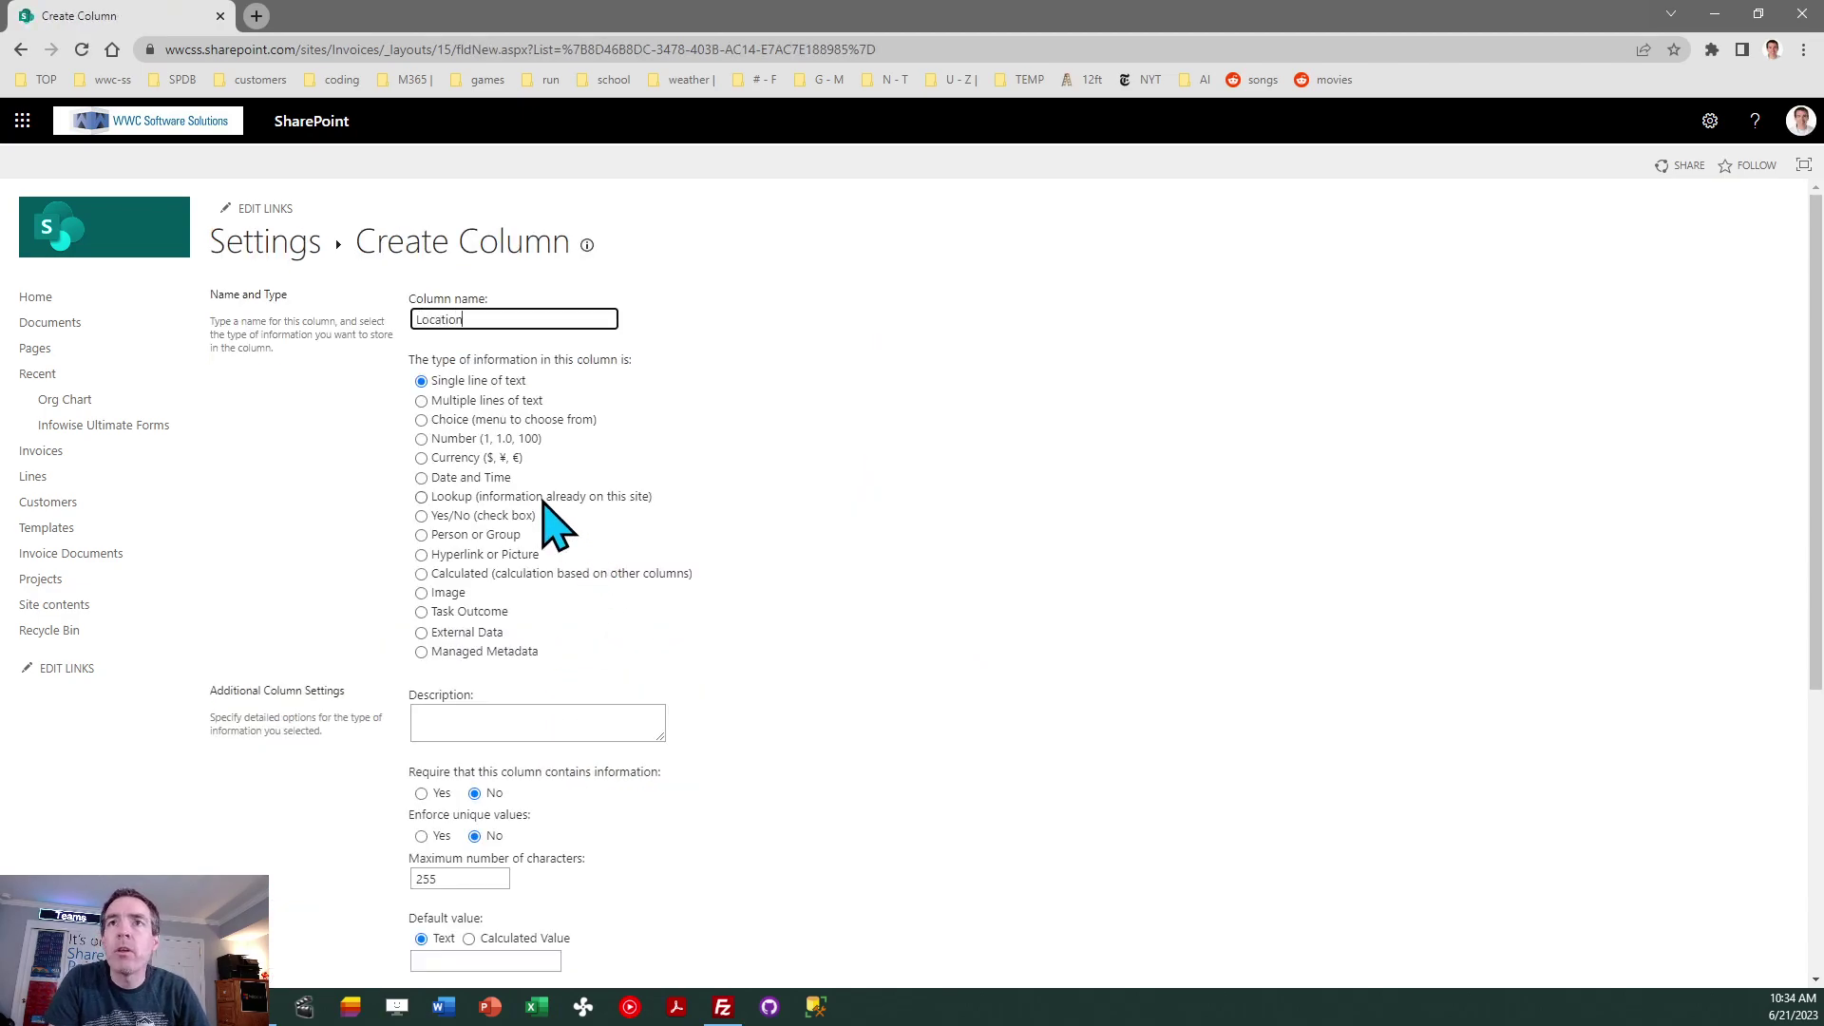
left_click(443, 420)
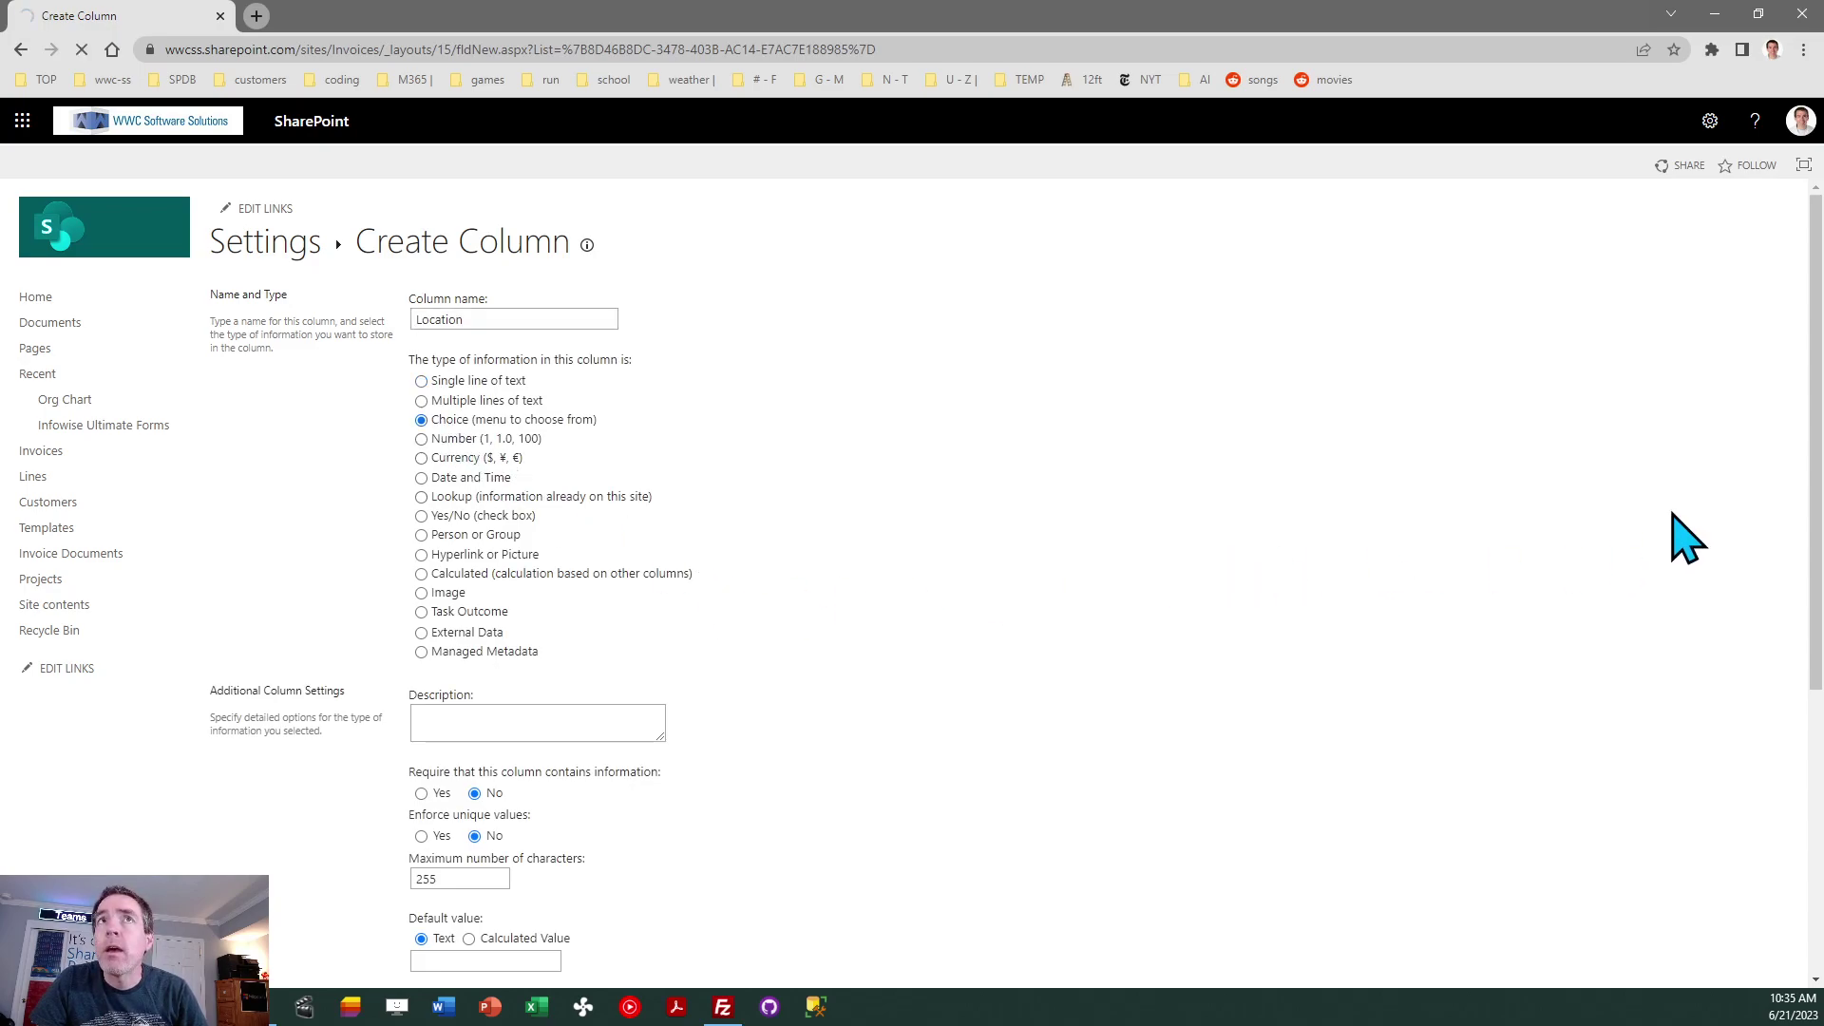
scroll(1822, 494, "down", 2)
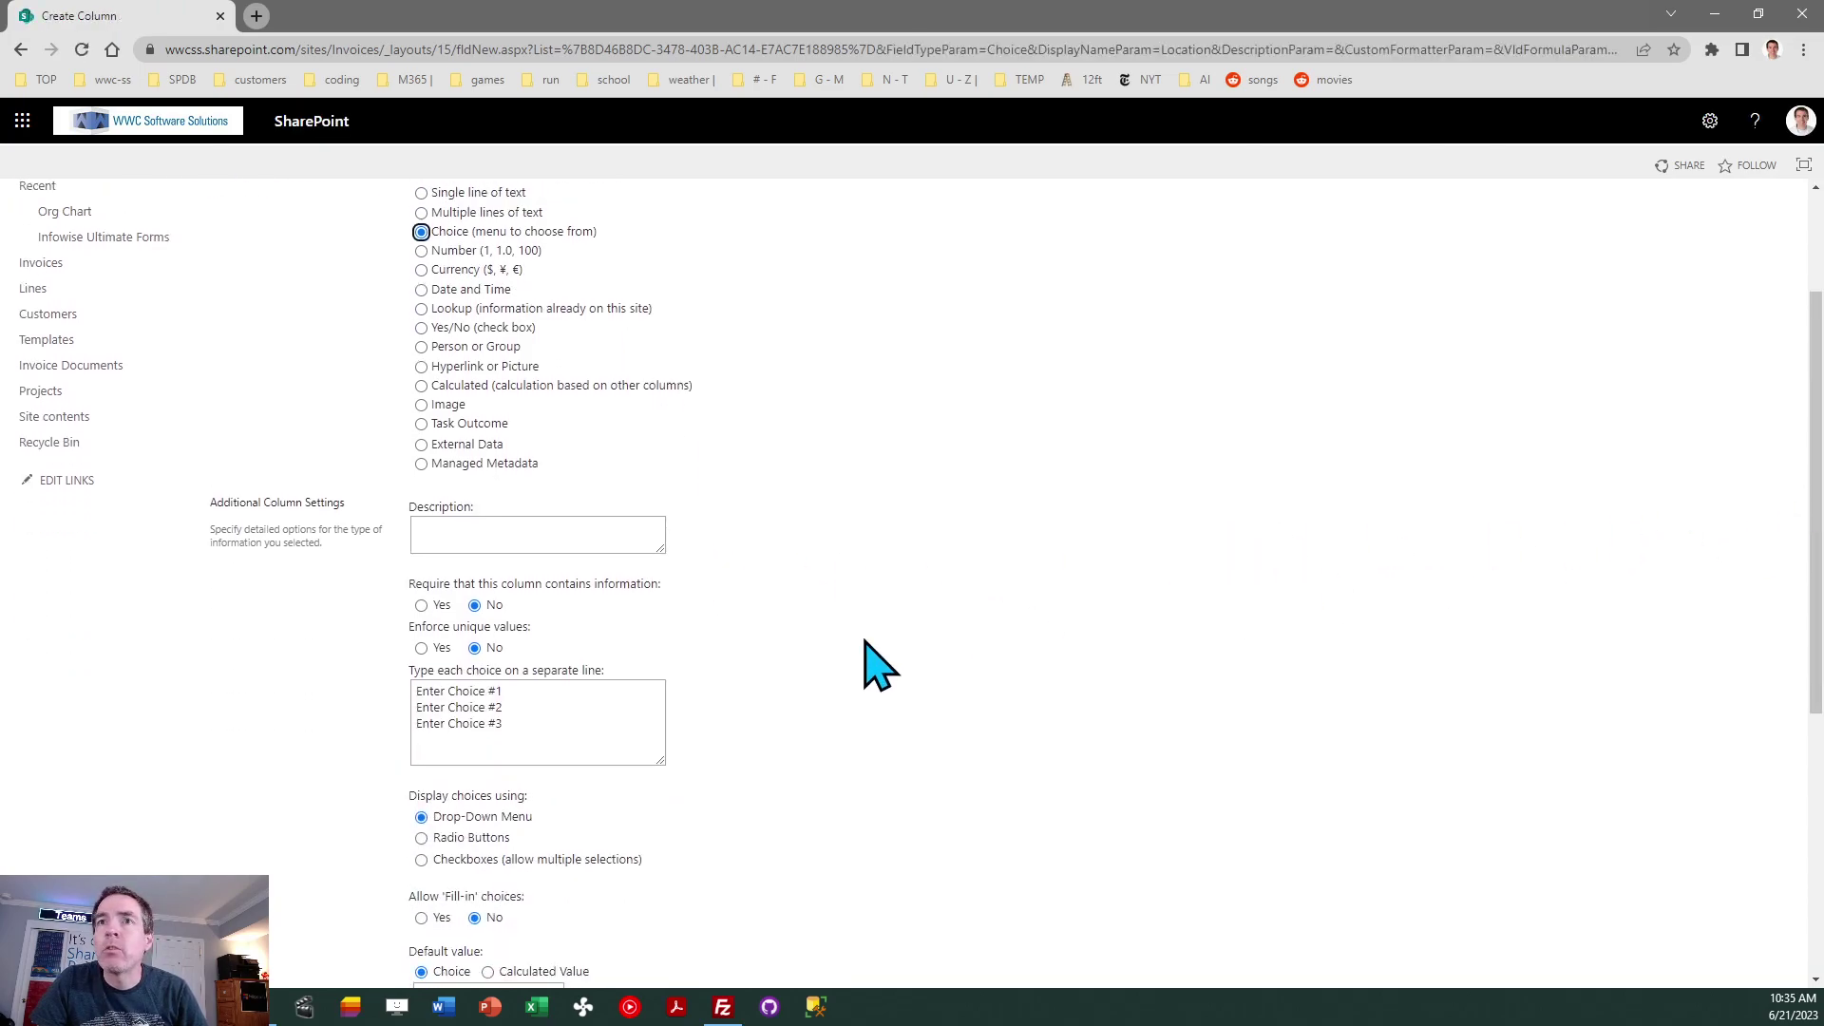
left_click_drag(548, 731, 367, 693)
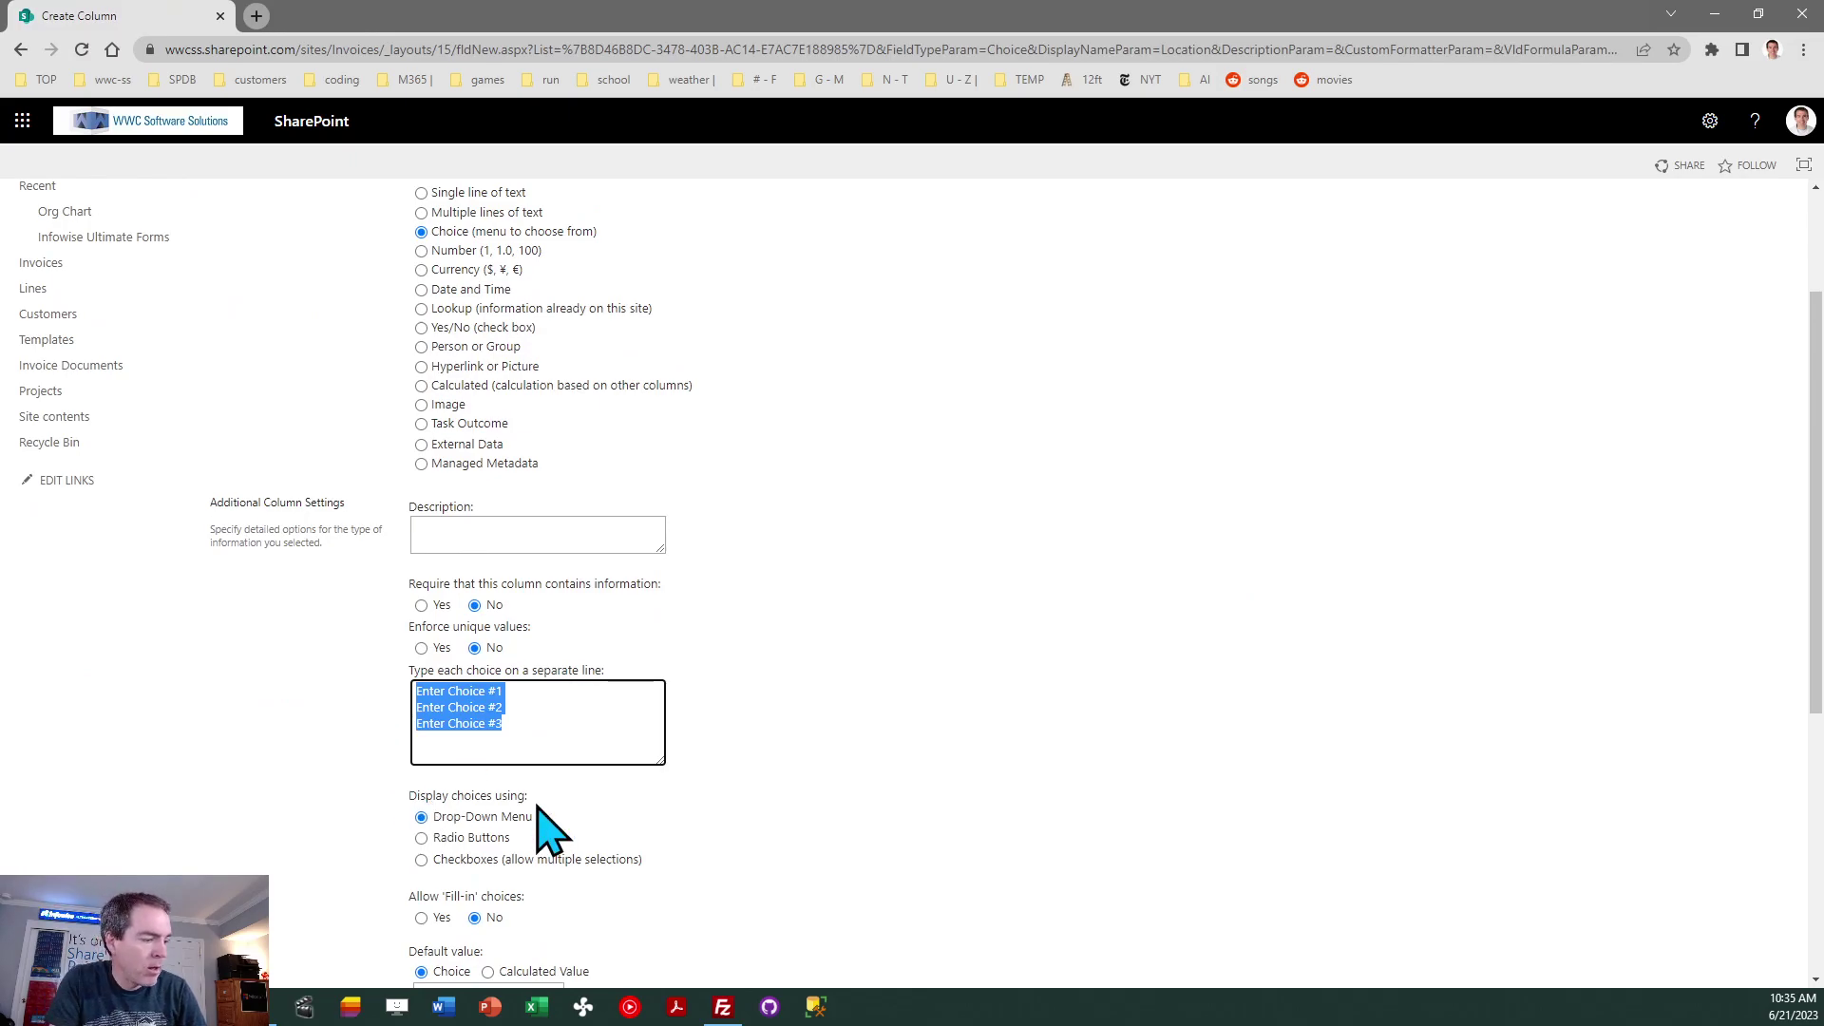
type("Chica")
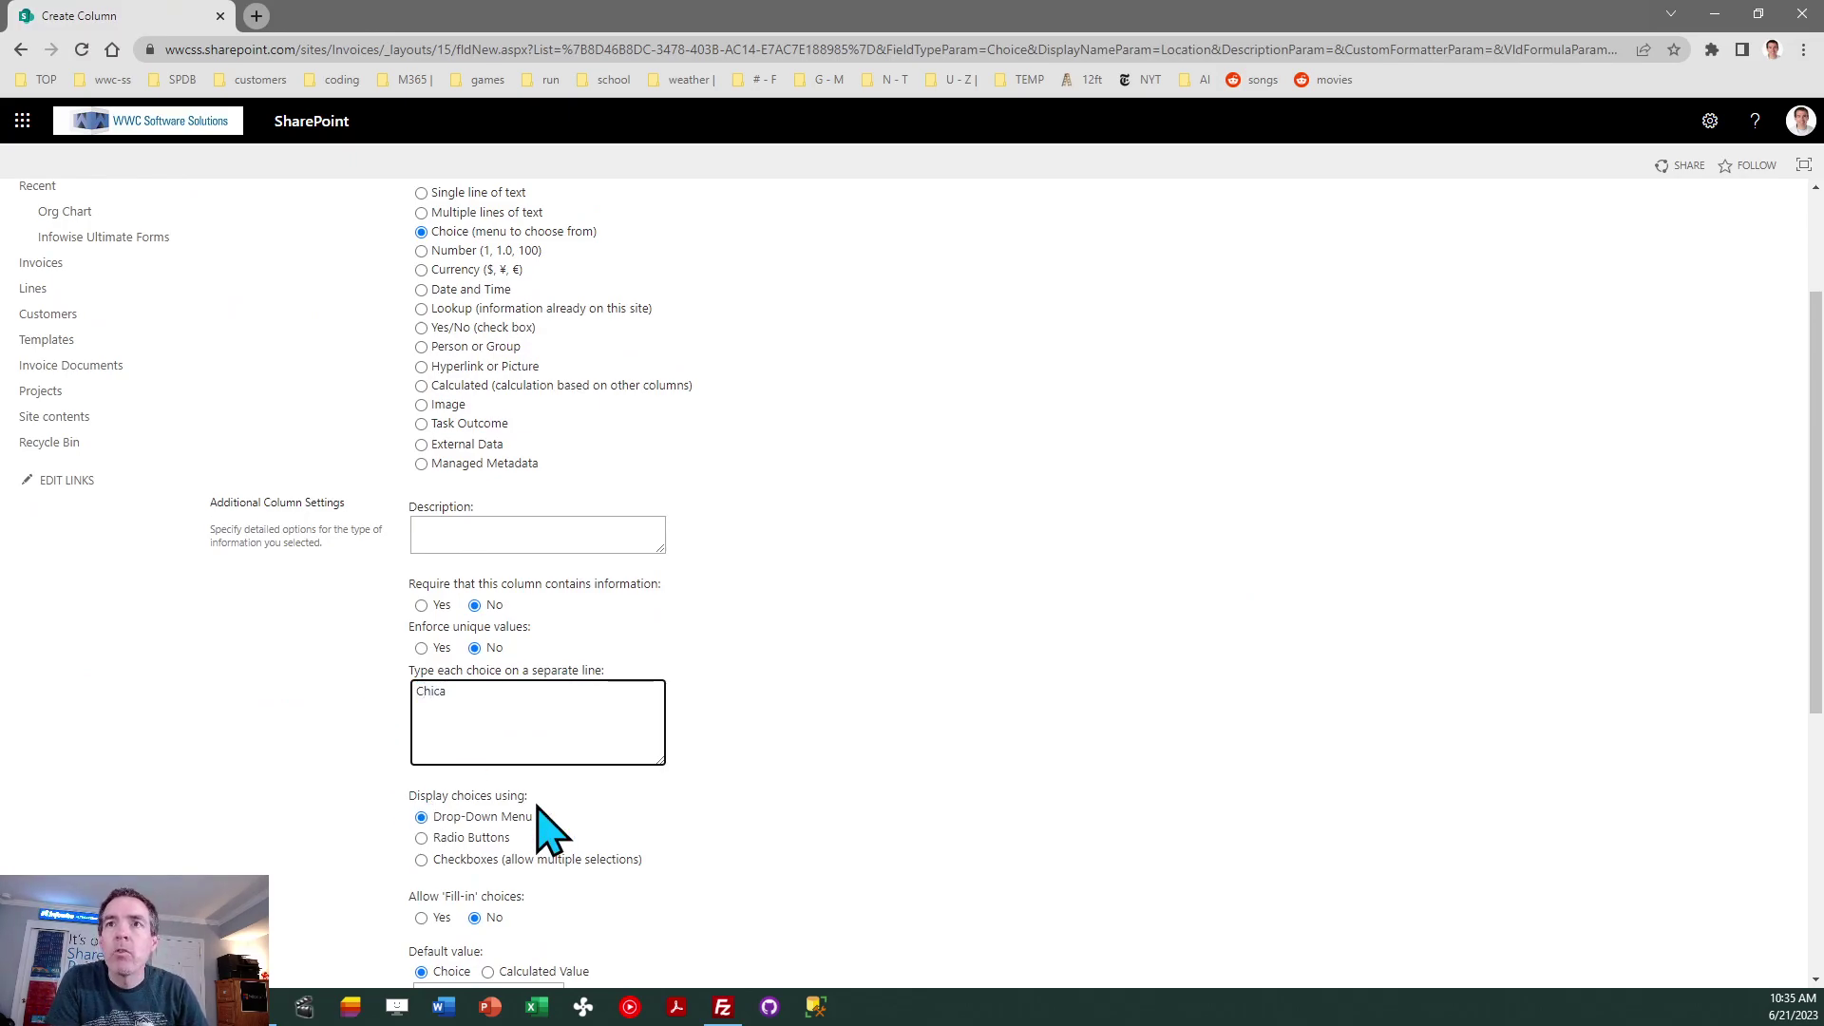
type("go")
key("Return")
type("Houston")
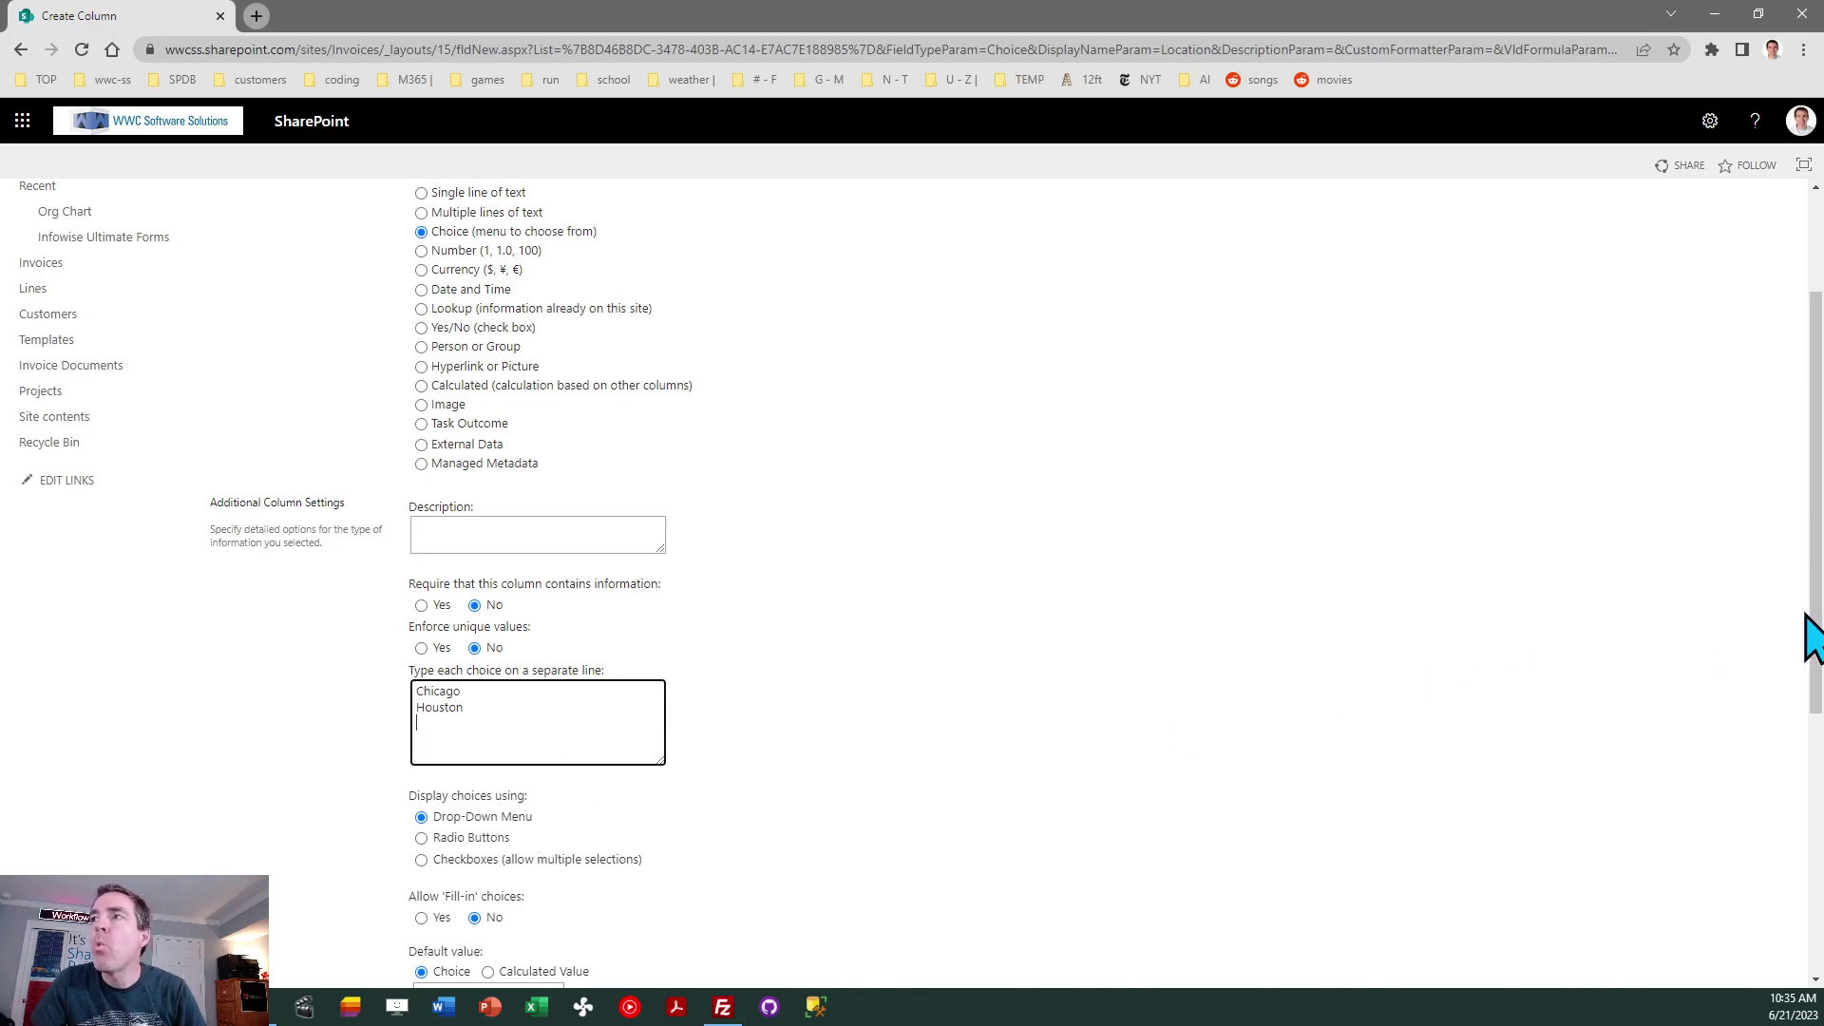
scroll(1814, 637, "down", 5)
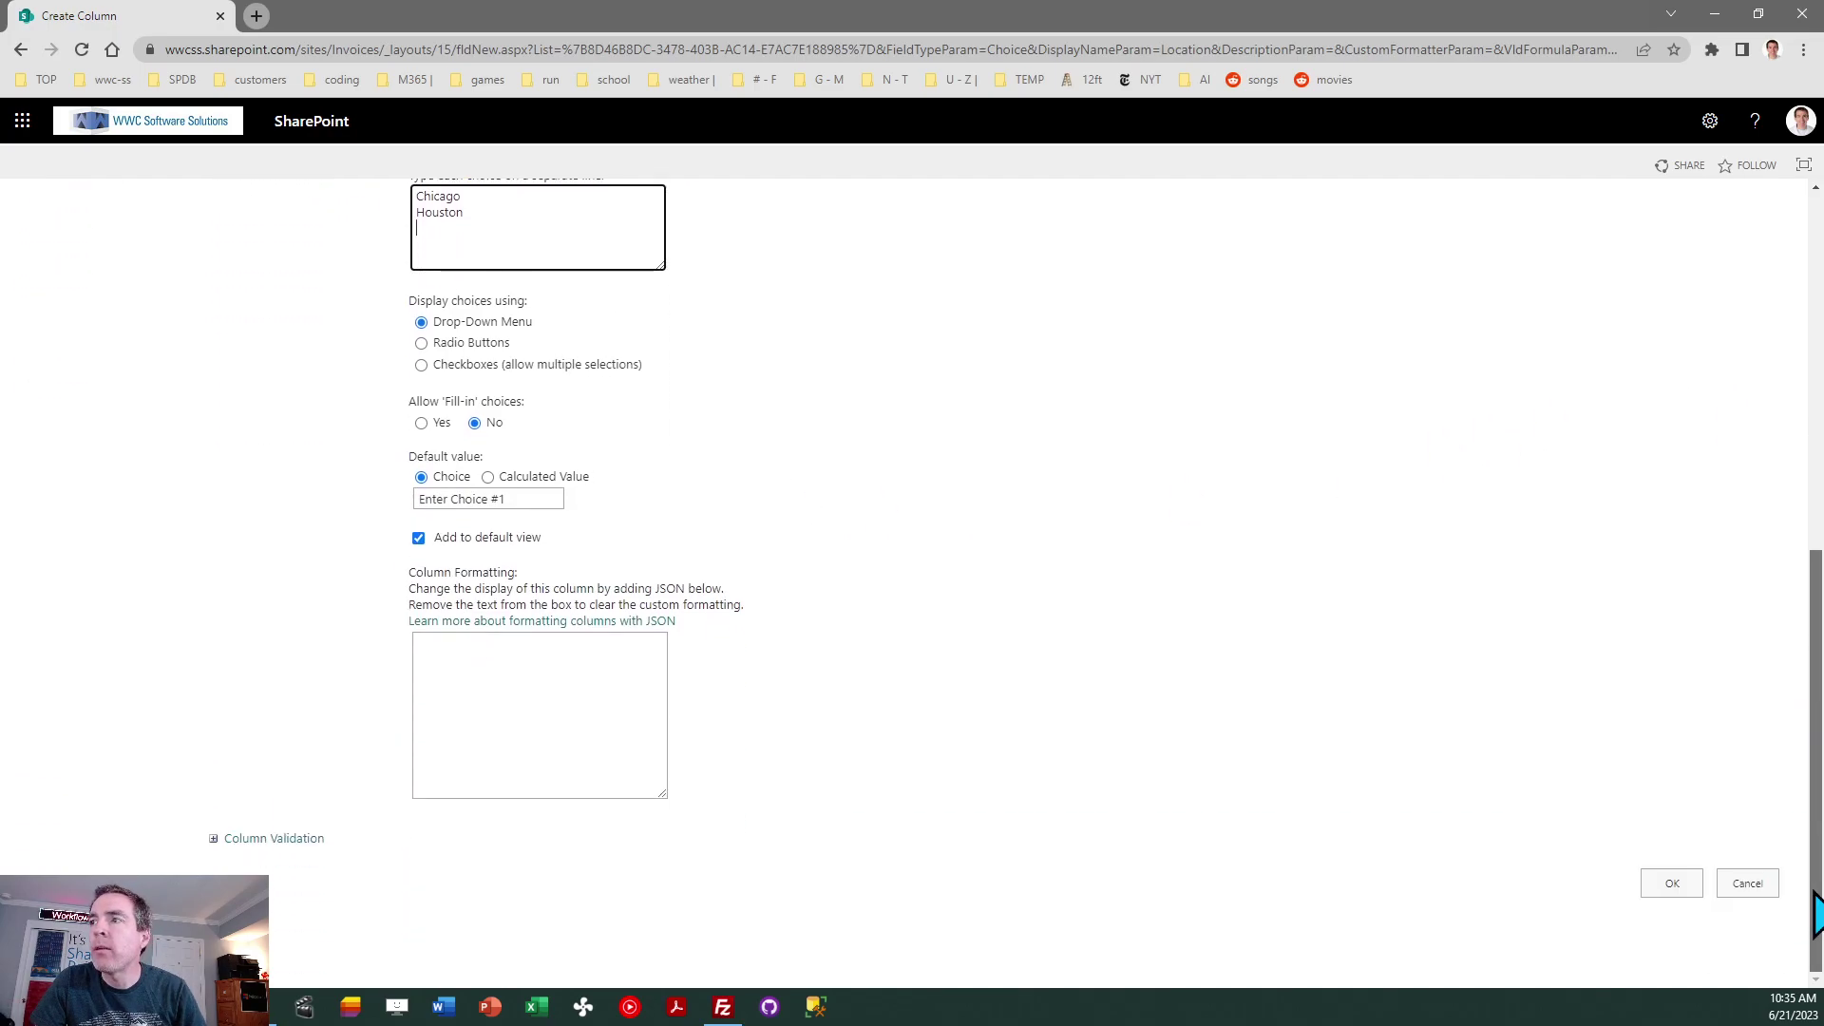
Discard the Location choice draft, try the Lookup type, then cancel back to List Settings.
left_click(1761, 889)
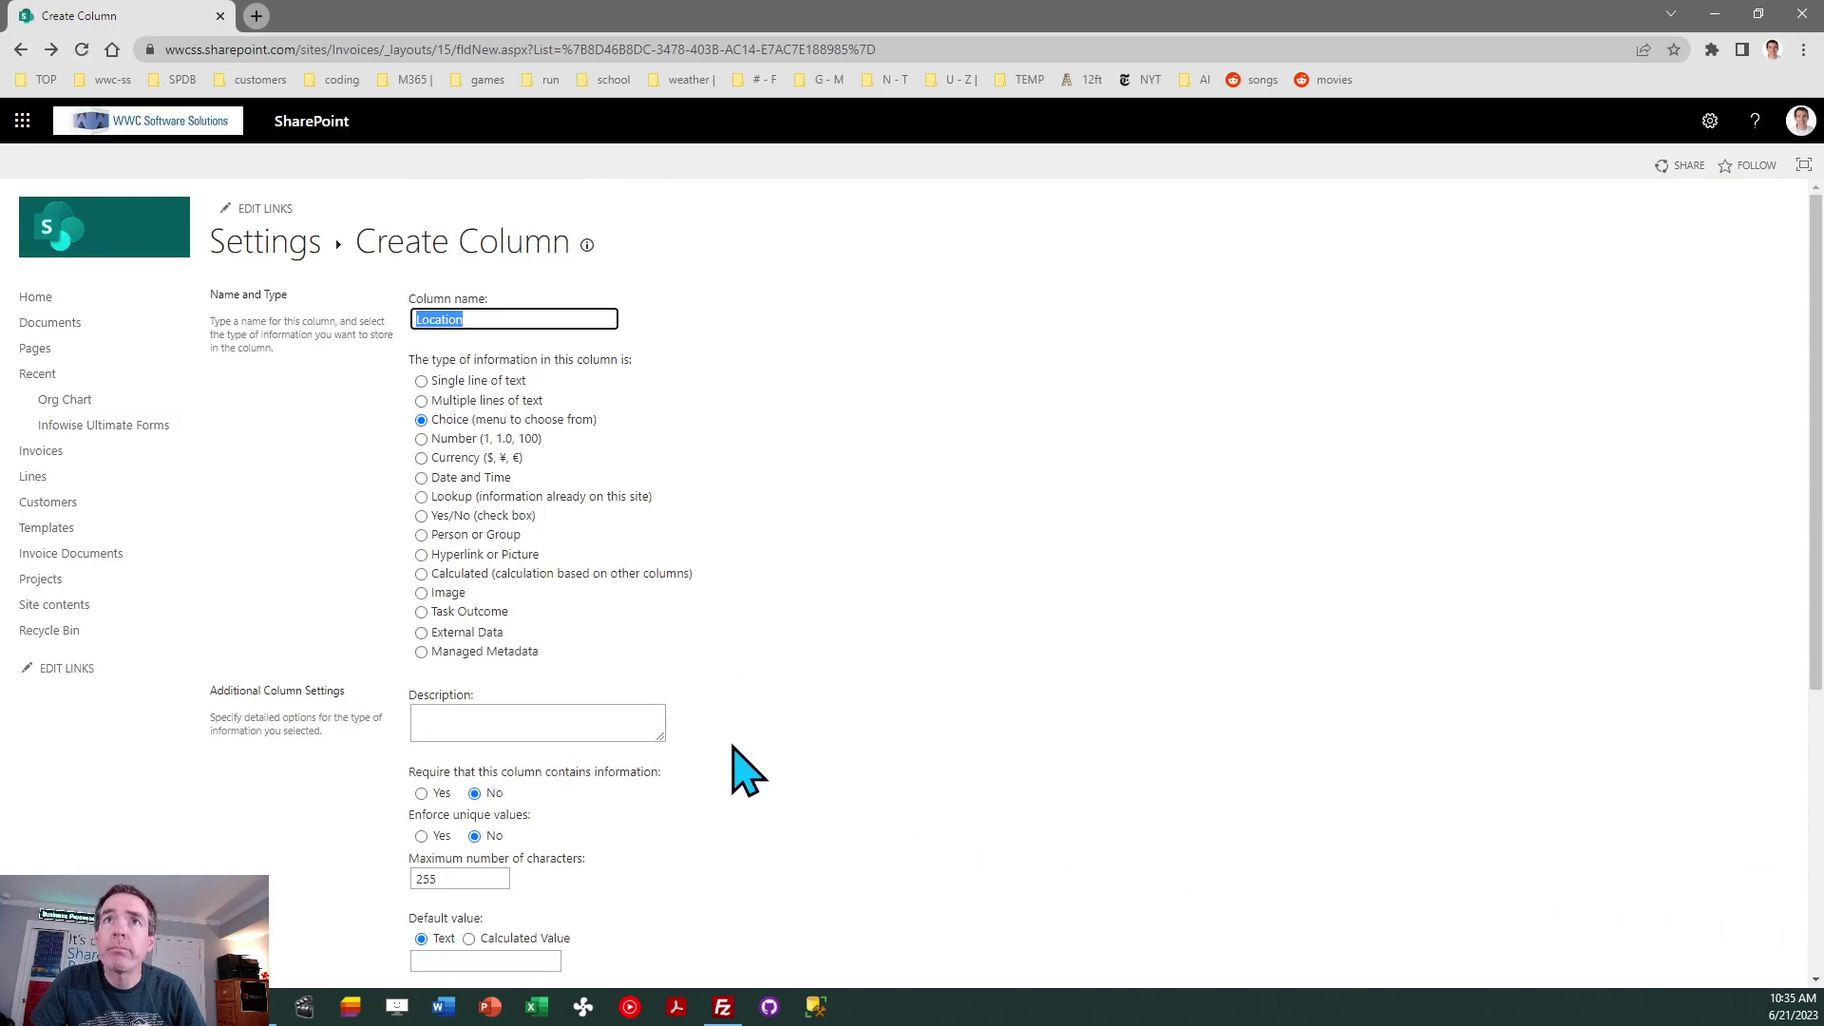
left_click(419, 497)
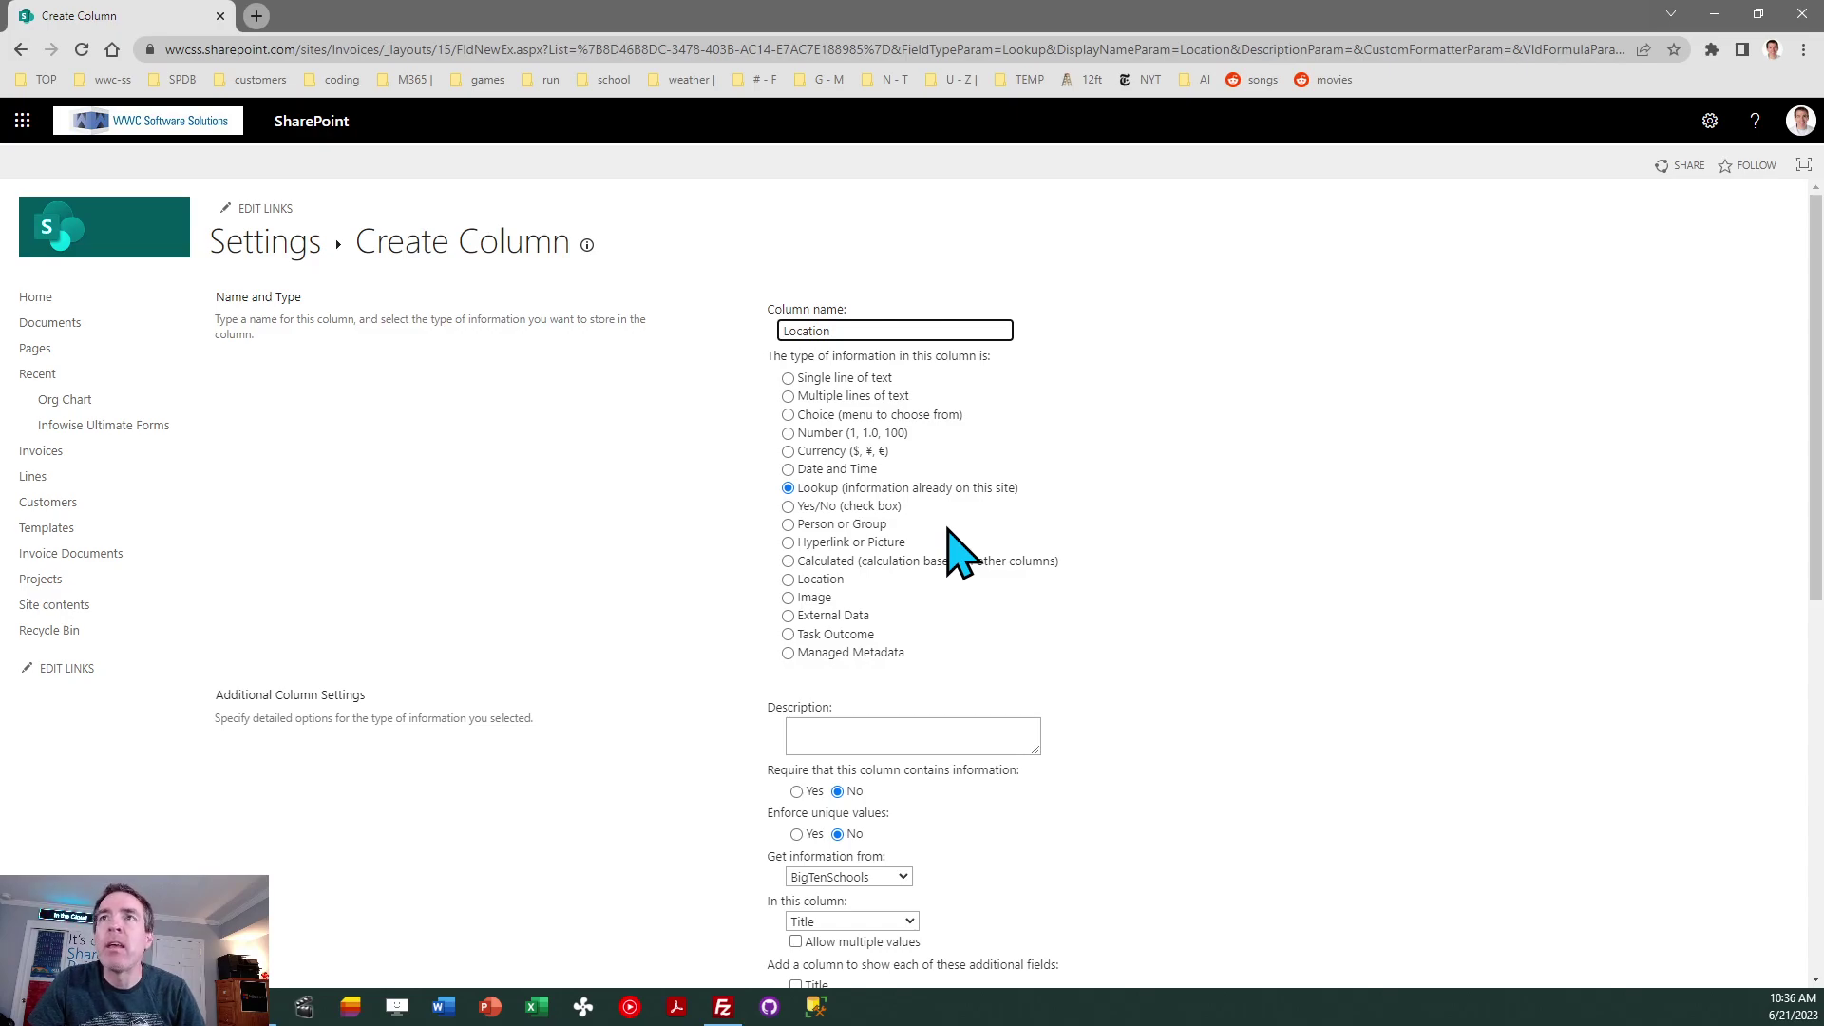
left_click_drag(1817, 480, 1819, 854)
left_click(1755, 898)
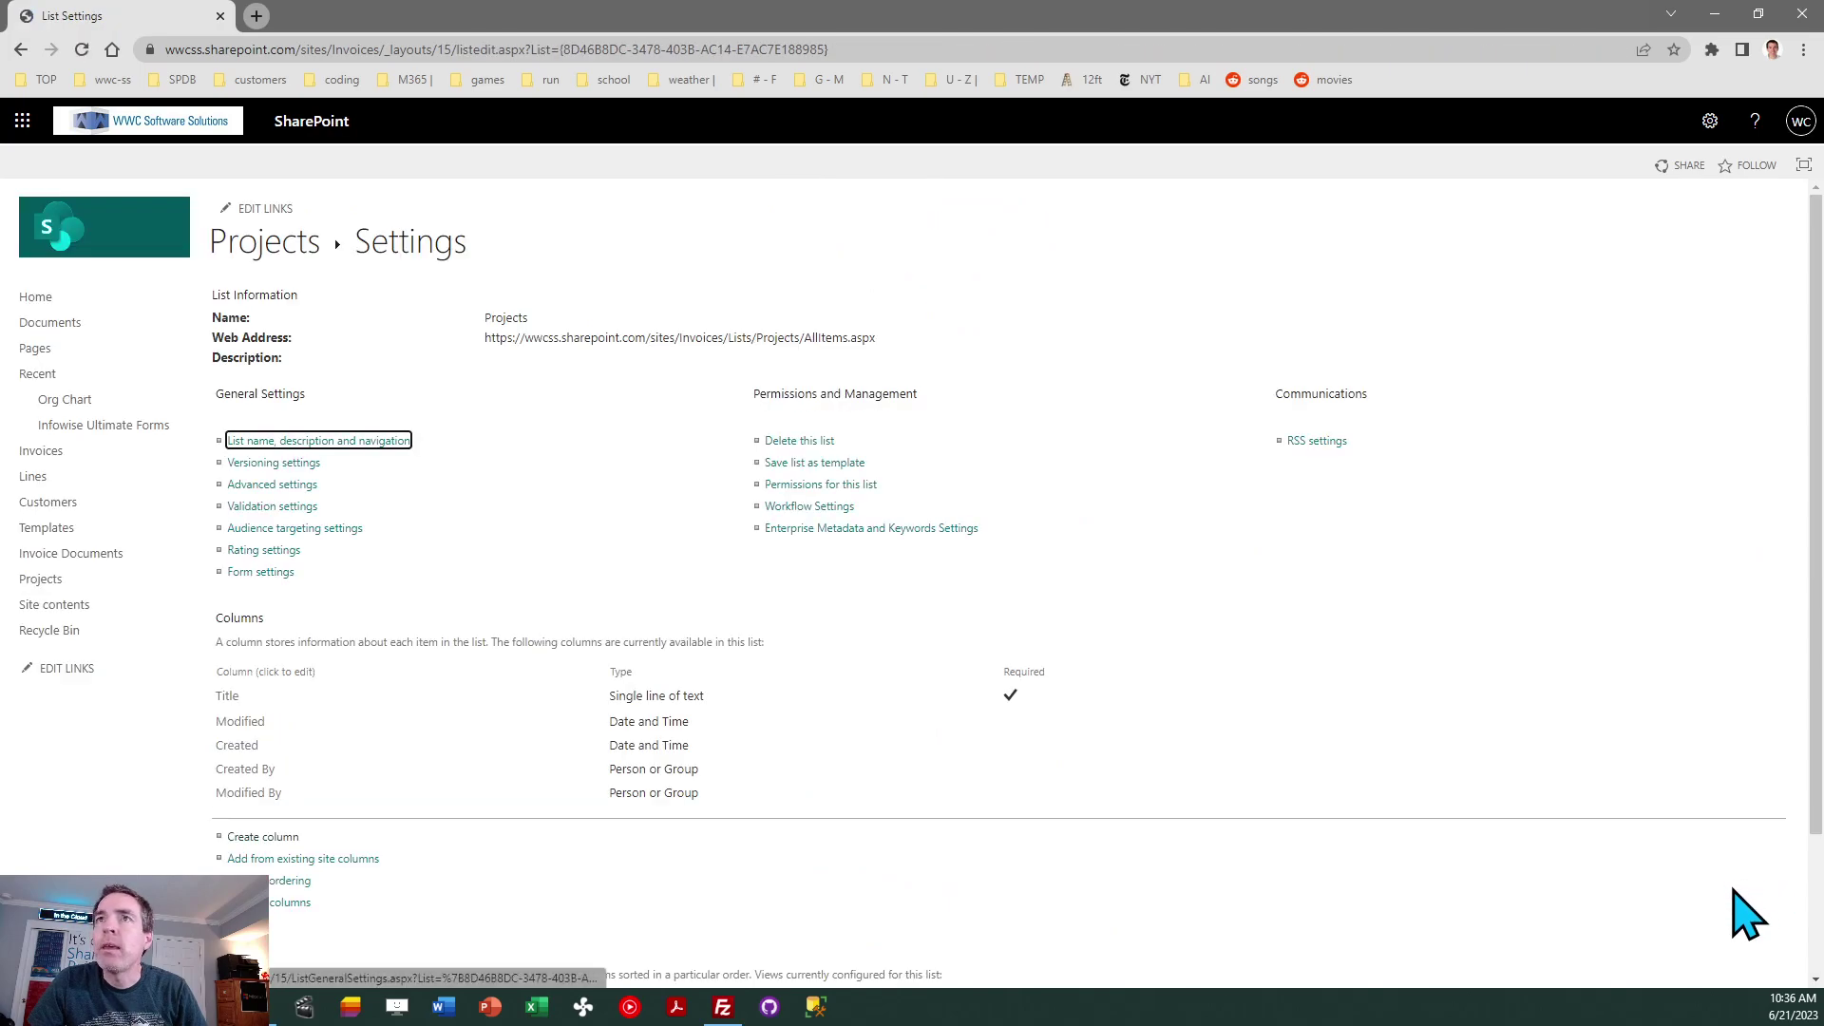
Return to the empty Projects list view via the Projects breadcrumb.
left_click(281, 243)
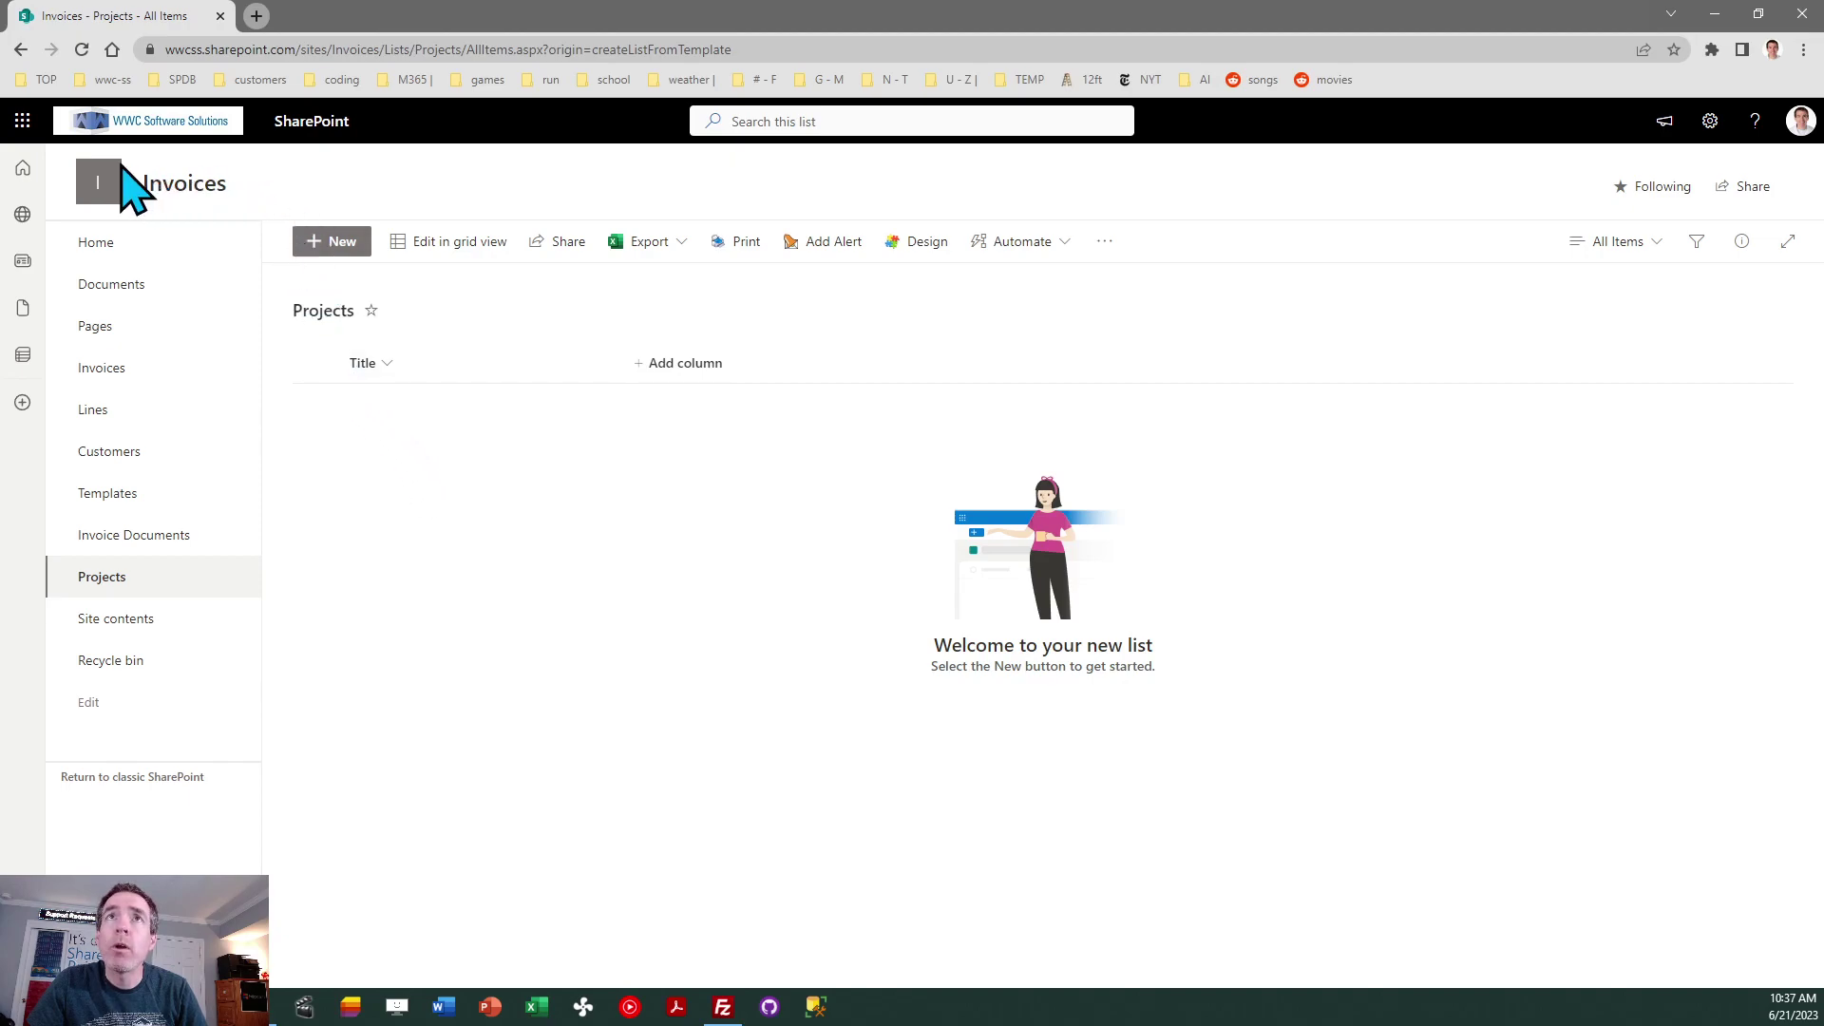
Open the Microsoft 365 admin center from the app launcher and show all admin sections.
left_click(22, 121)
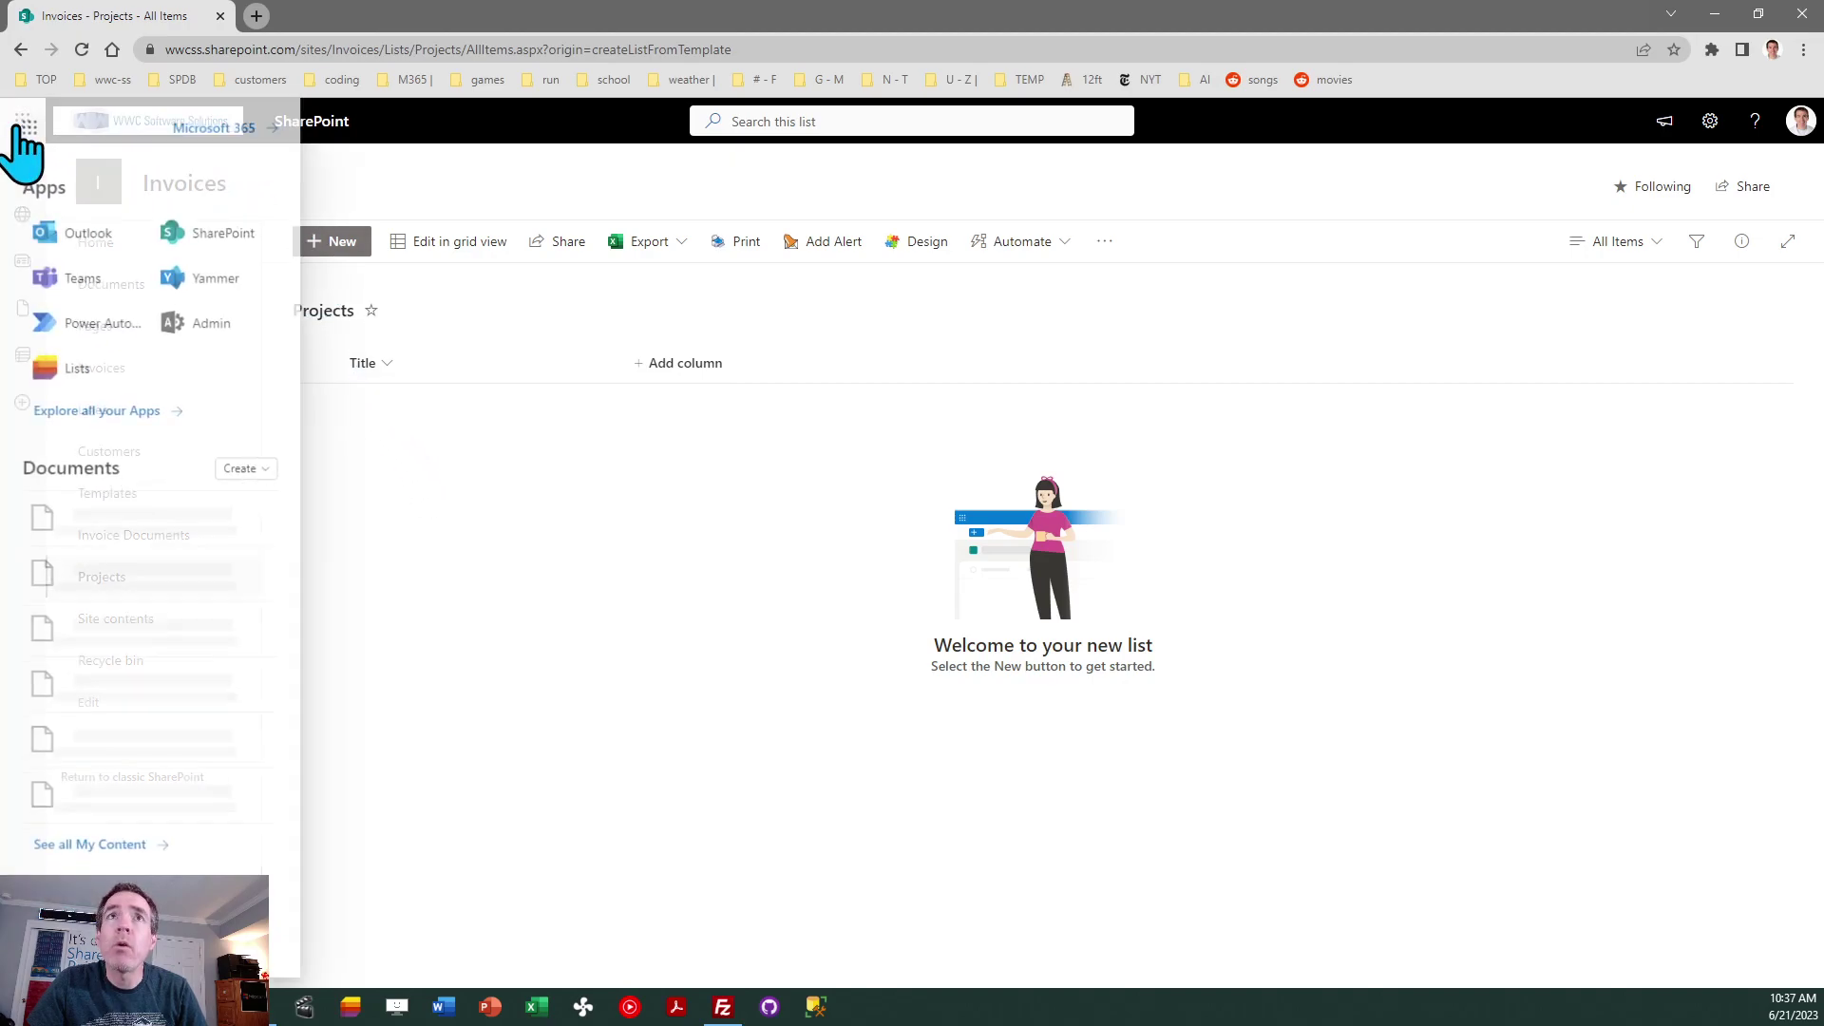
left_click(211, 366)
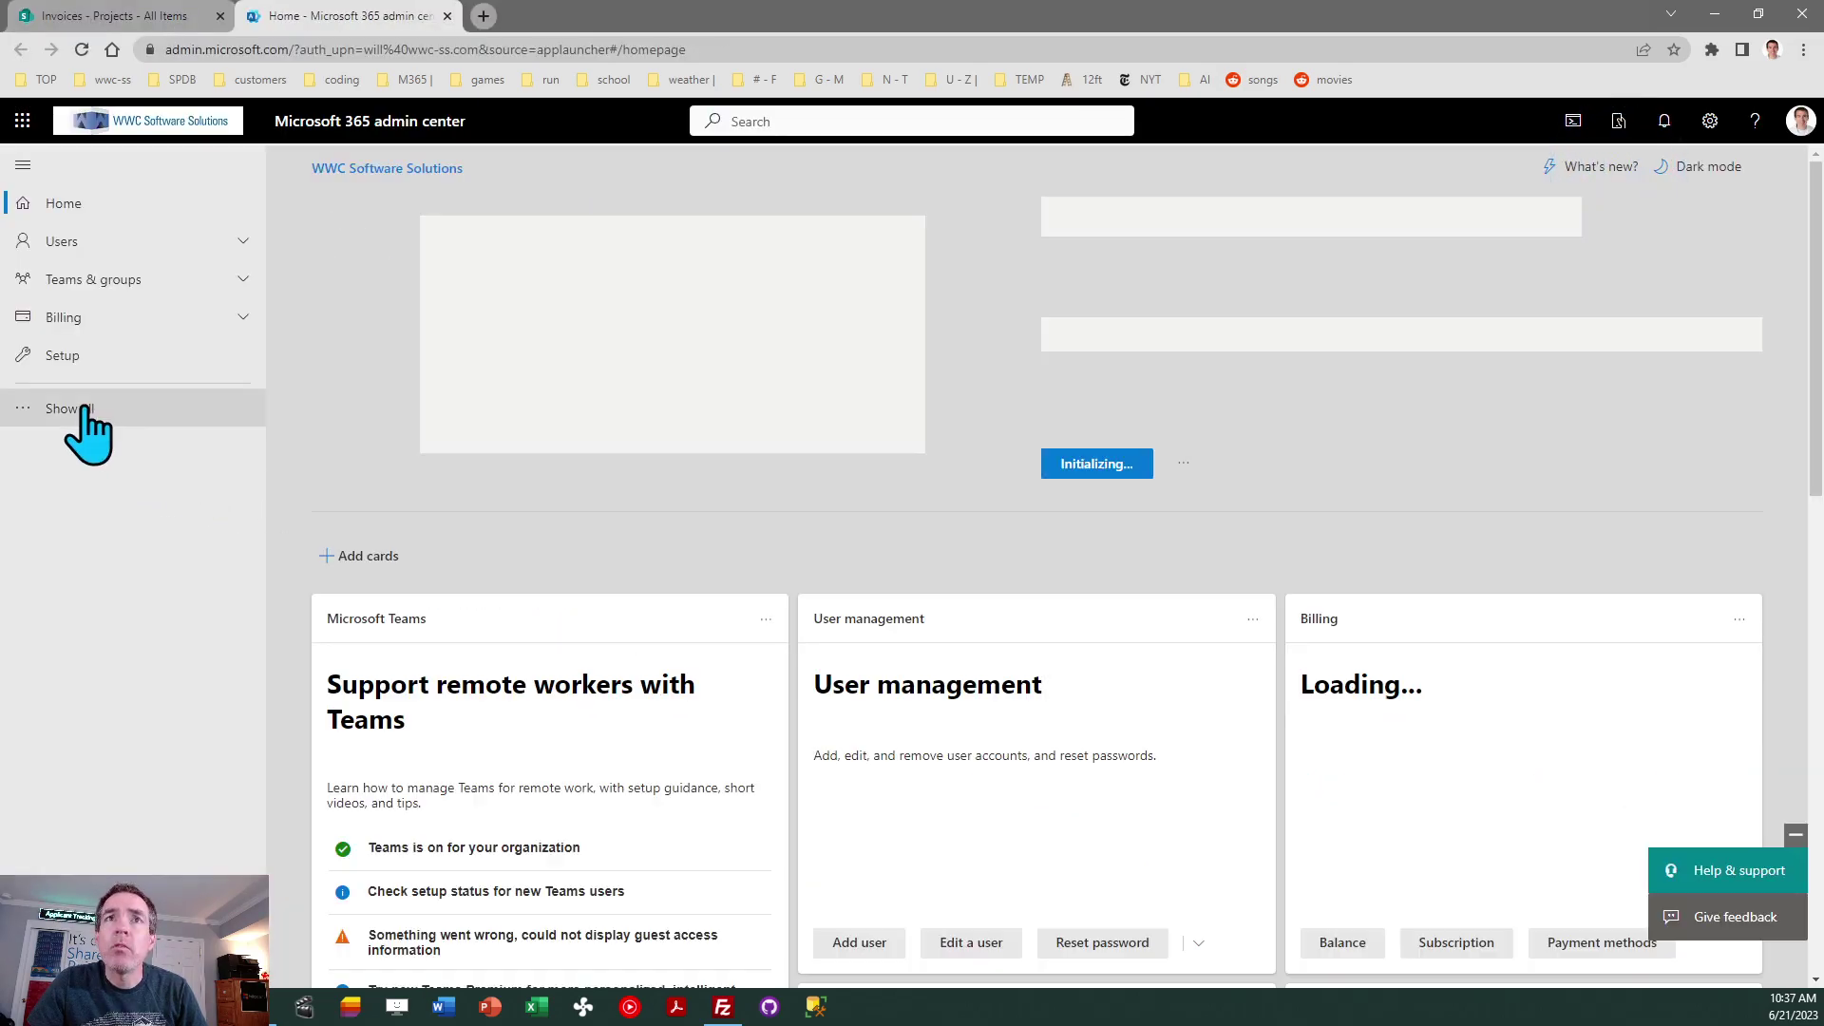
left_click(74, 409)
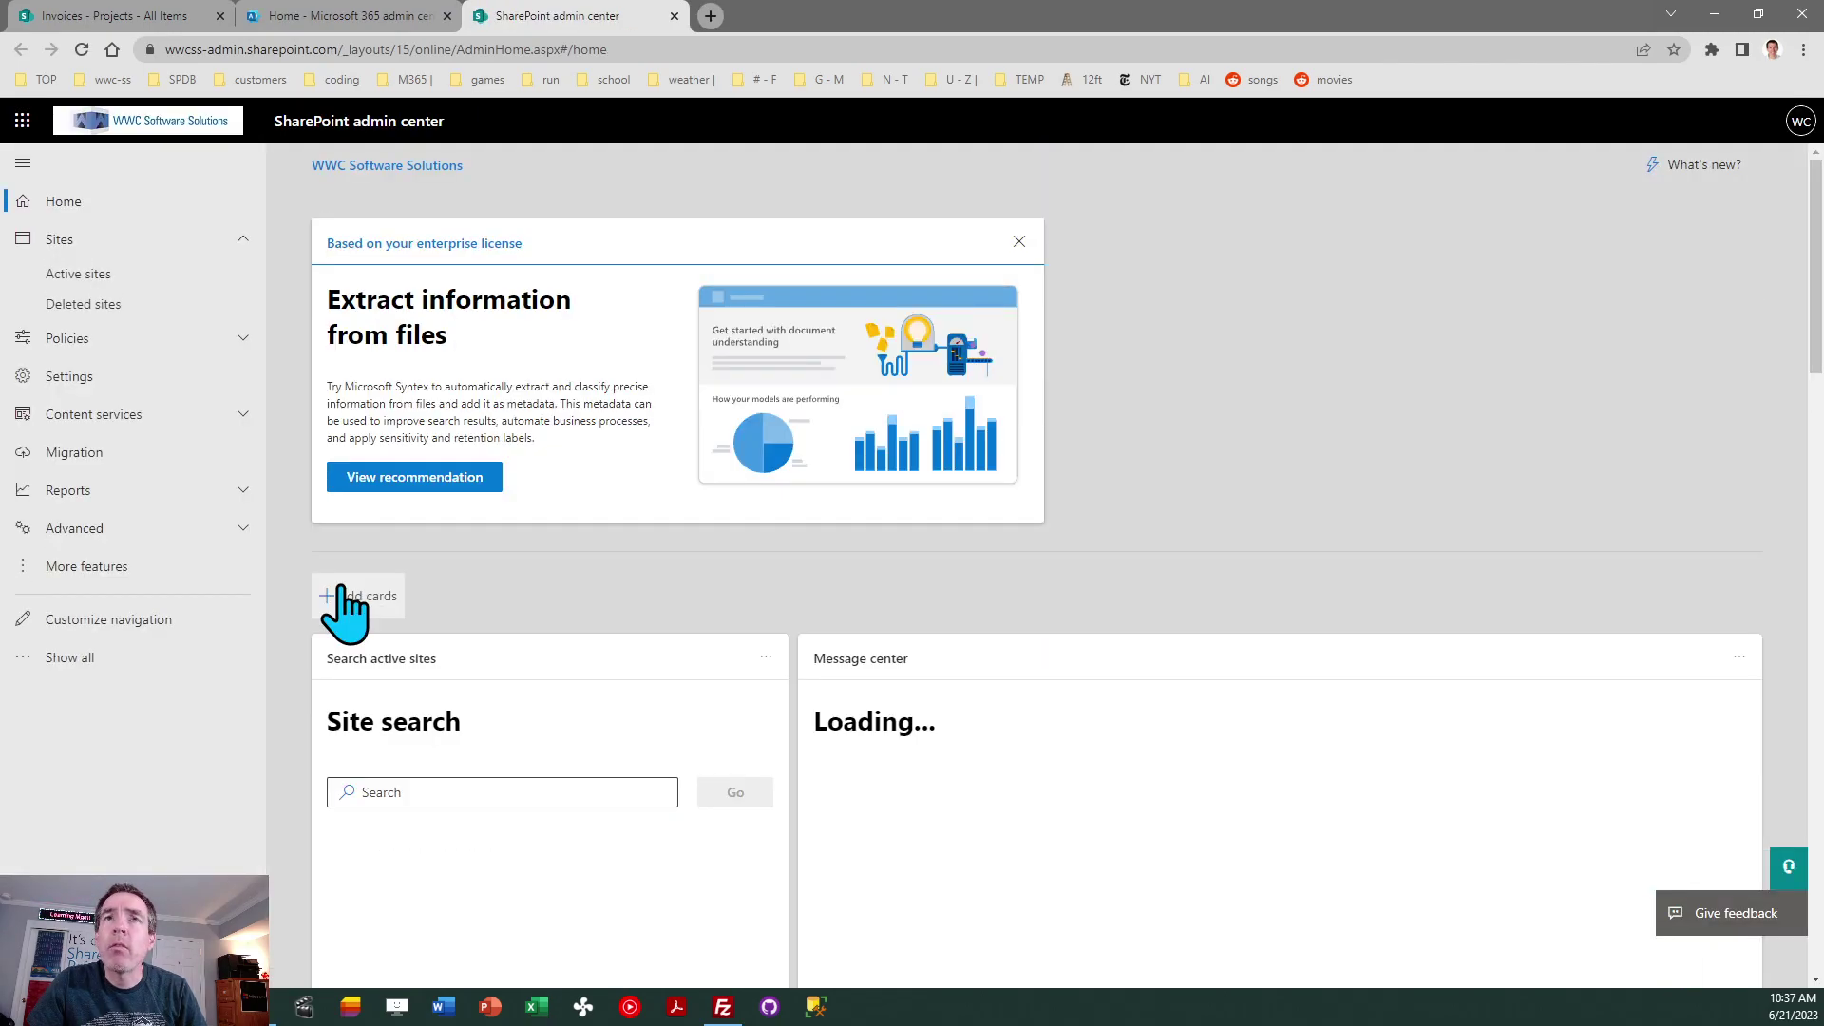
Open Term store under Content services in the SharePoint admin center.
left_click(118, 418)
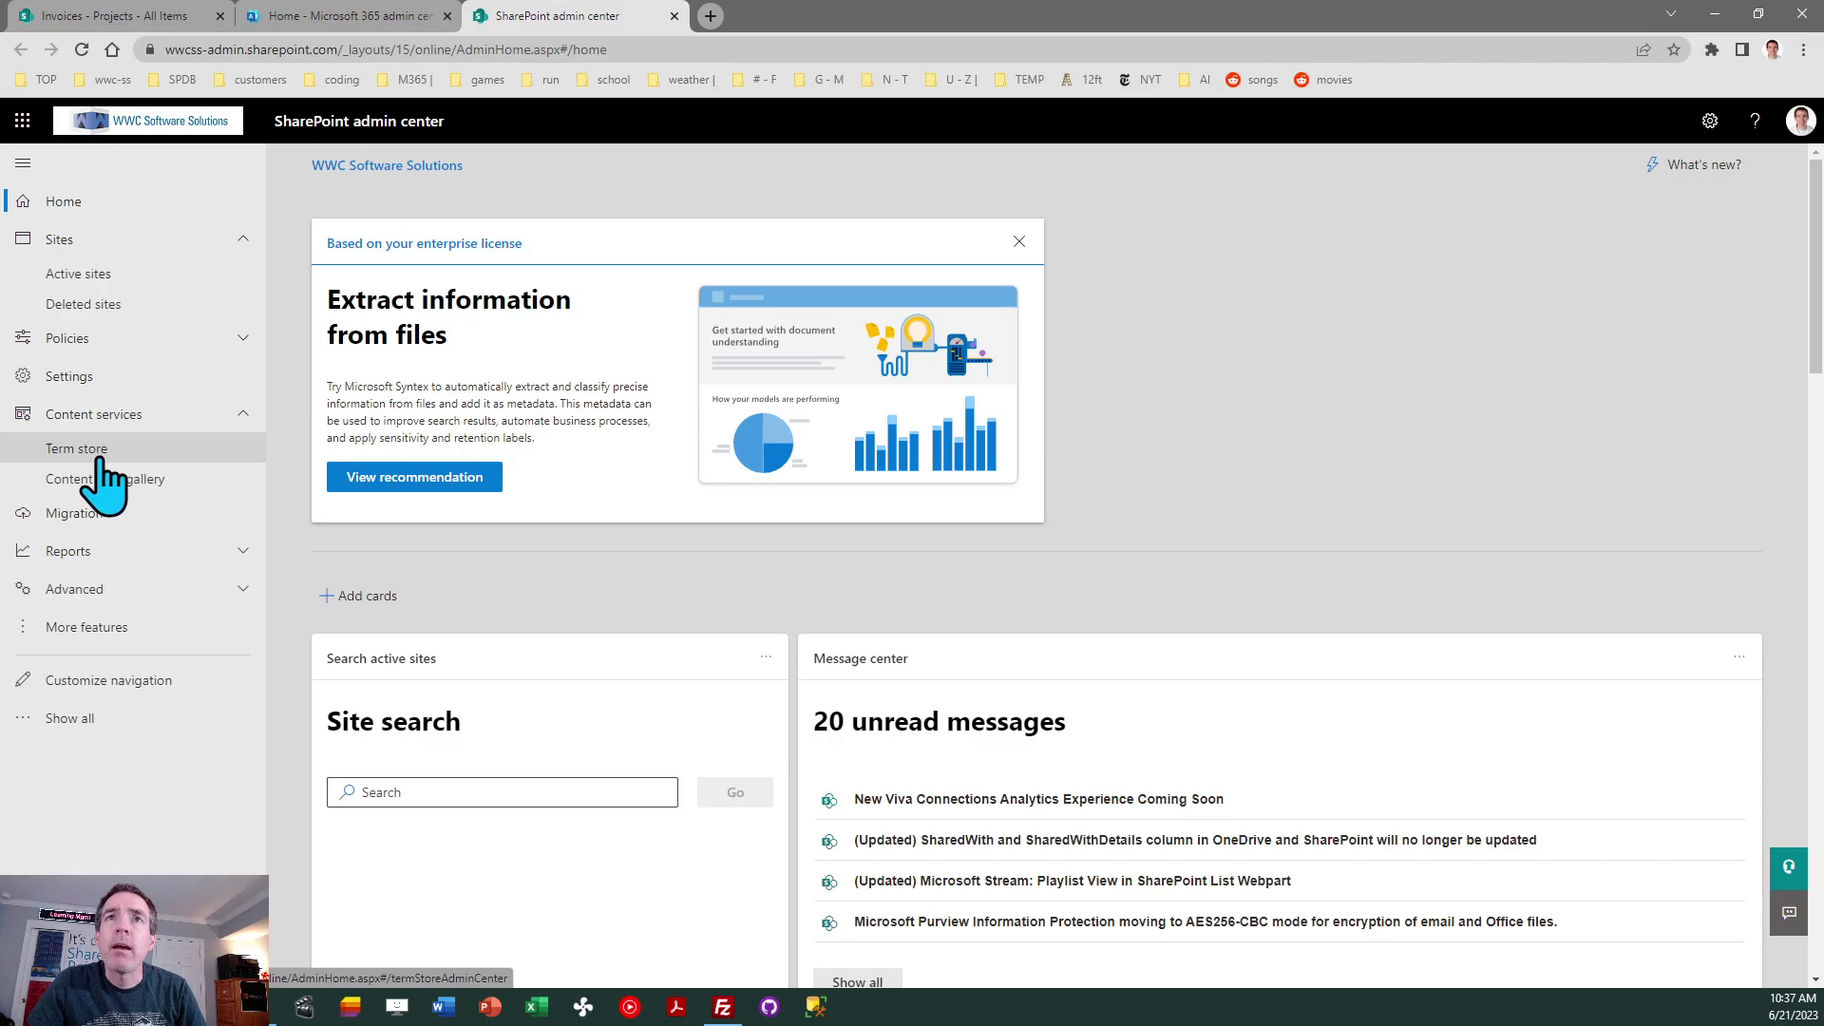
left_click(95, 454)
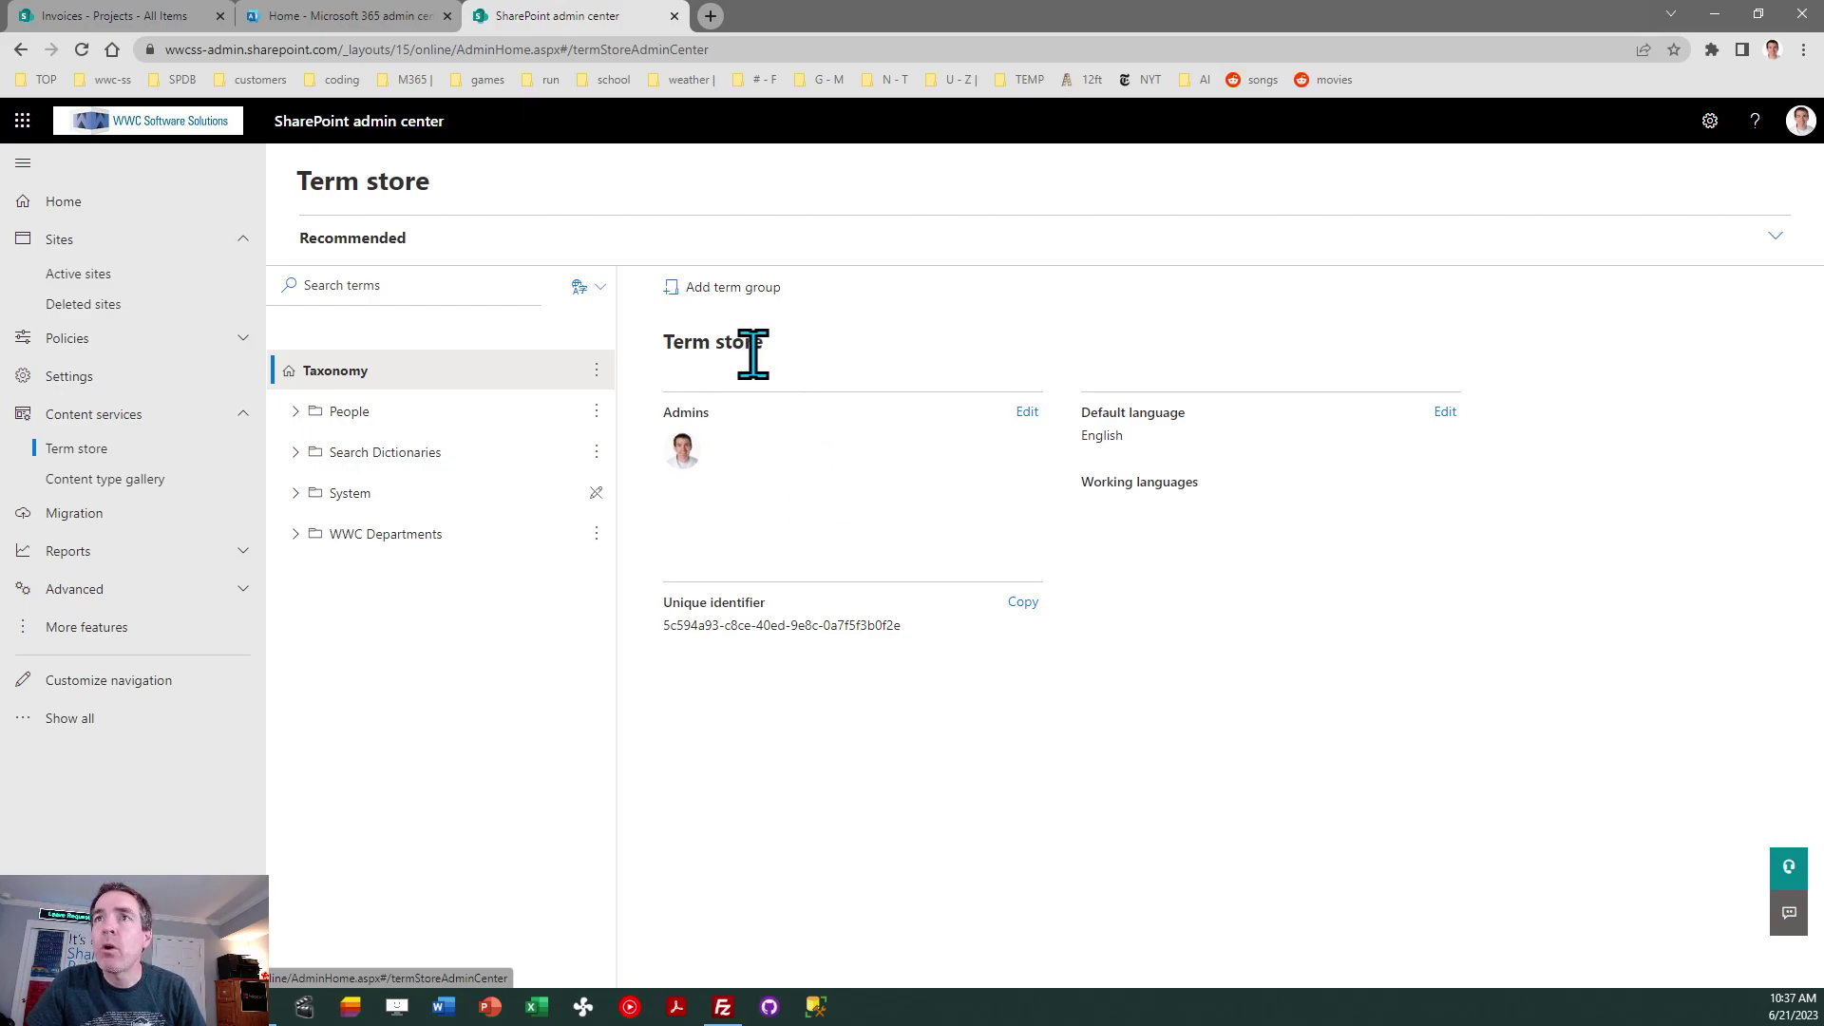
left_click(1027, 414)
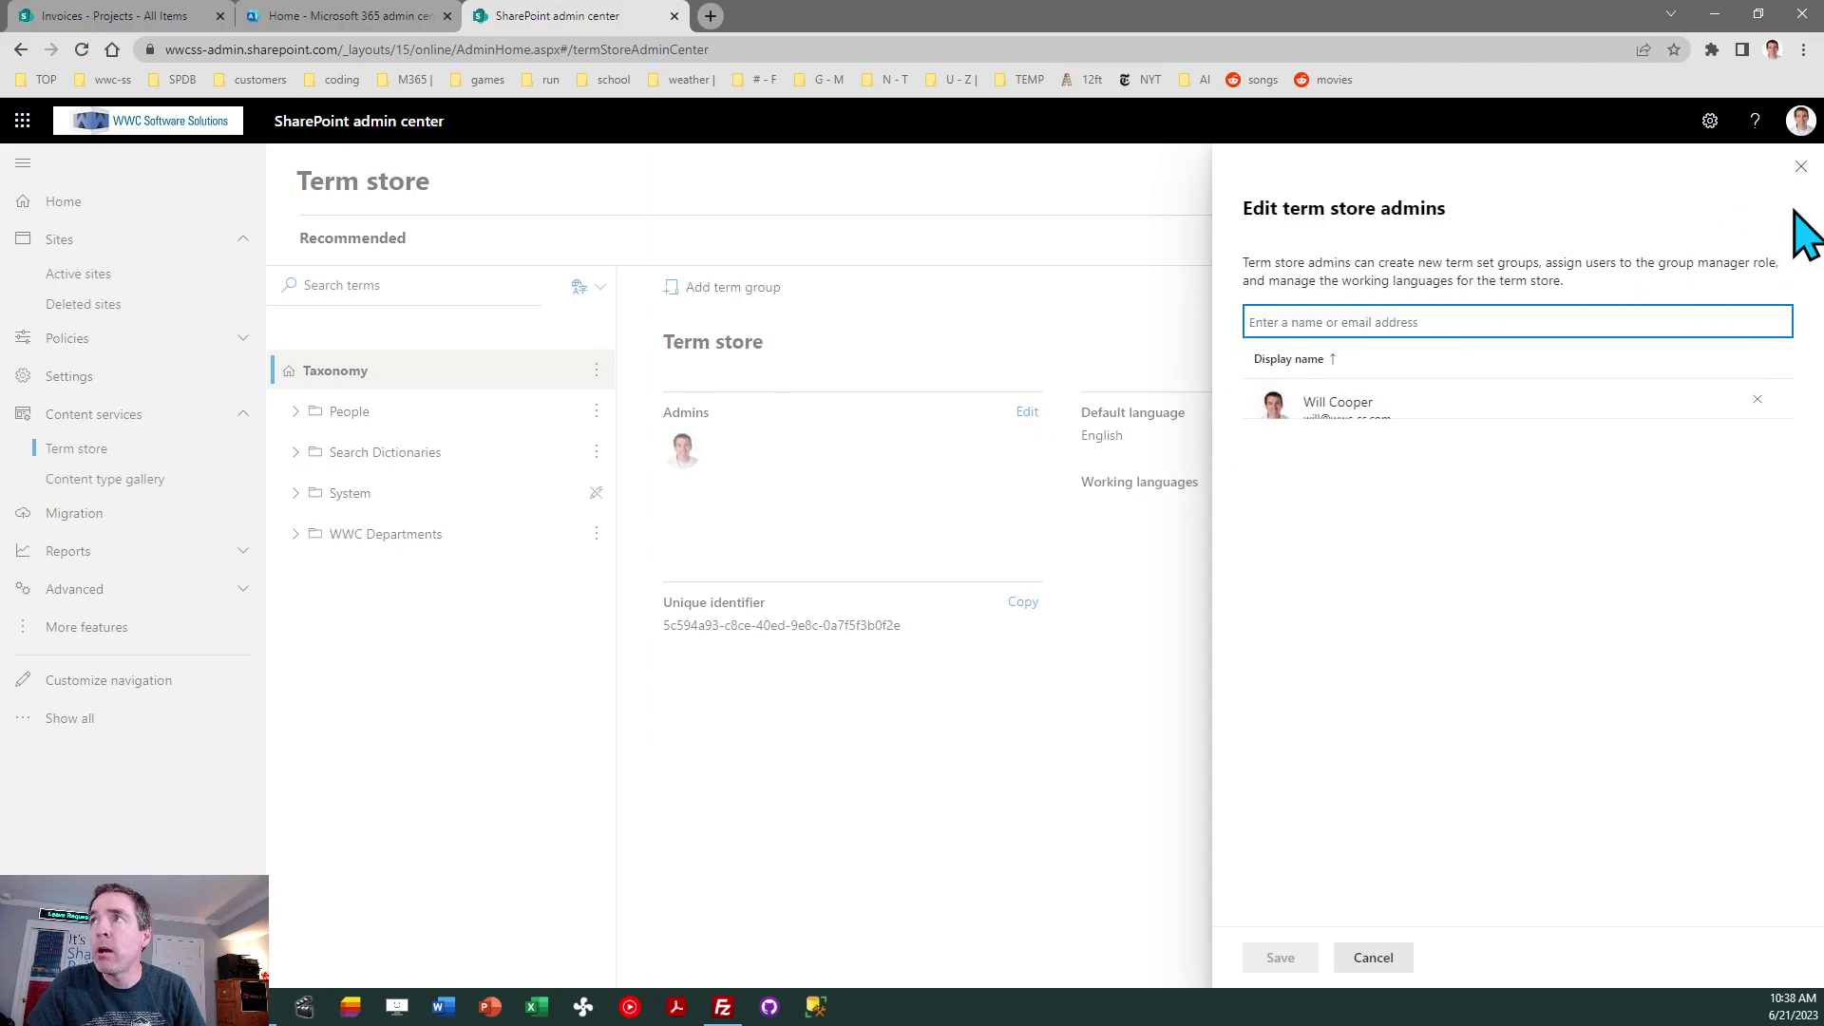
left_click(1800, 166)
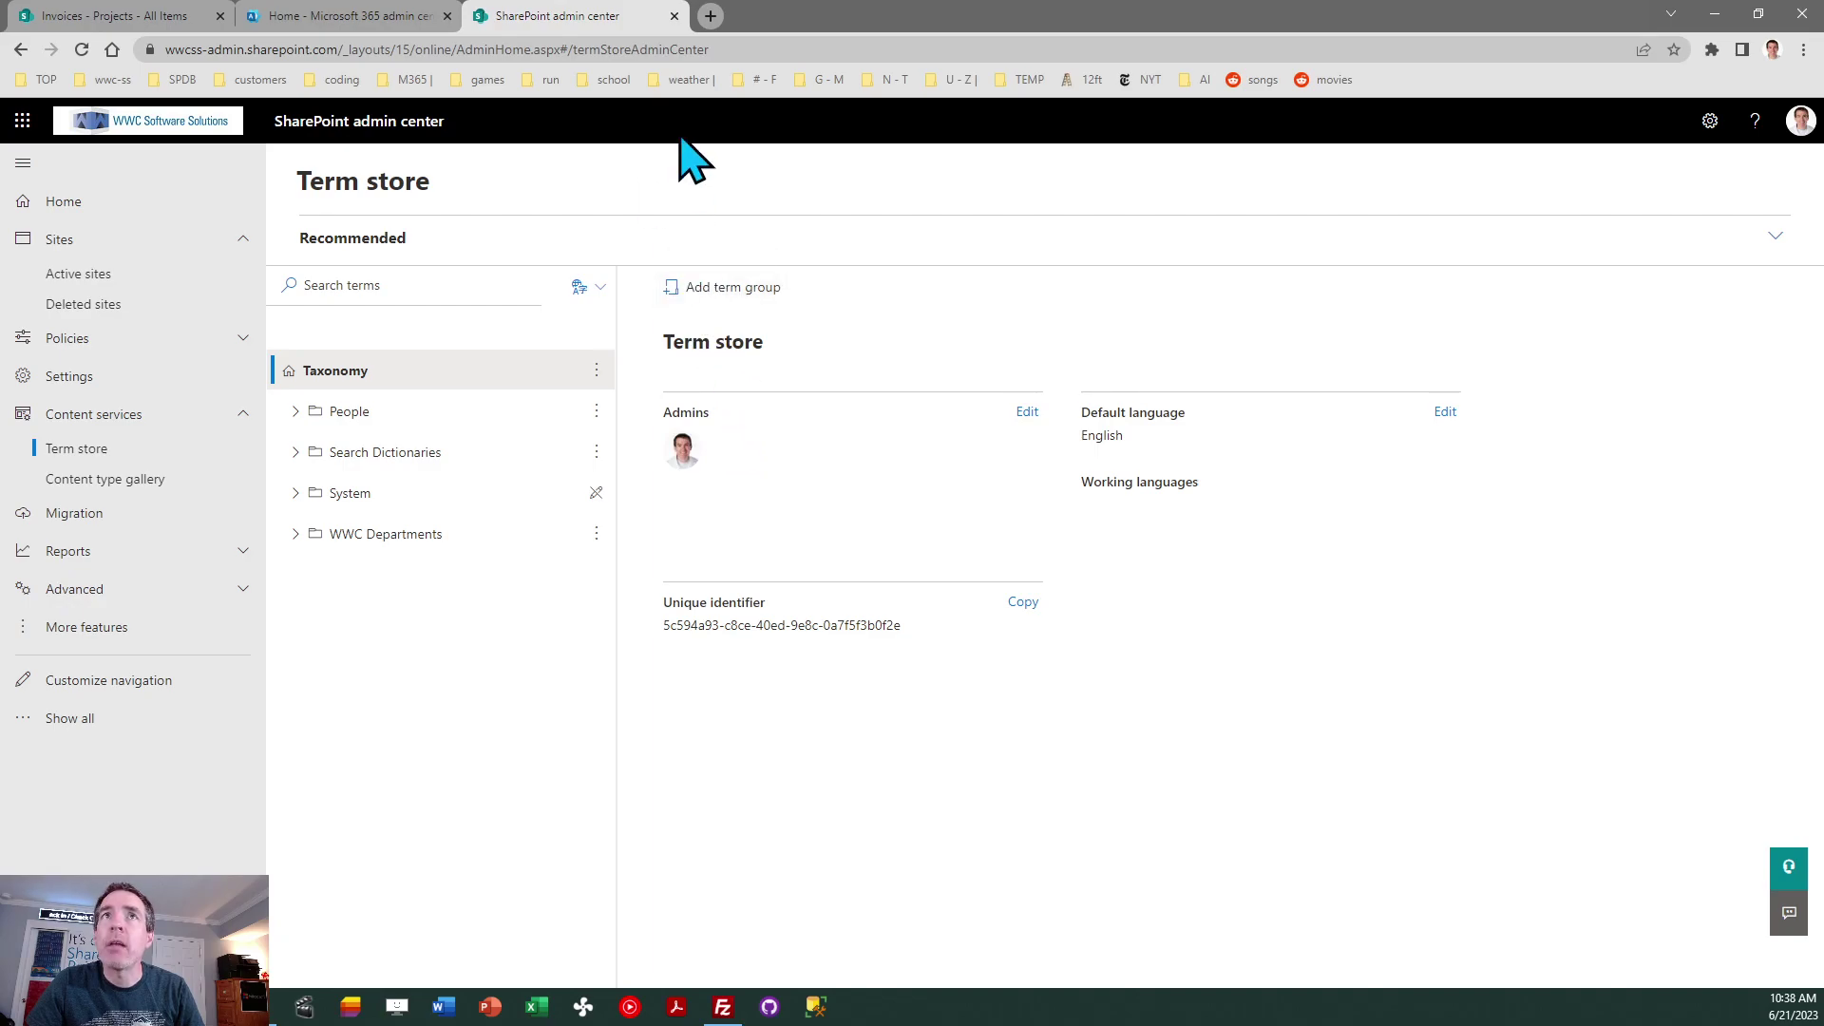
Close the SharePoint admin center and Microsoft 365 admin center tabs.
left_click(674, 16)
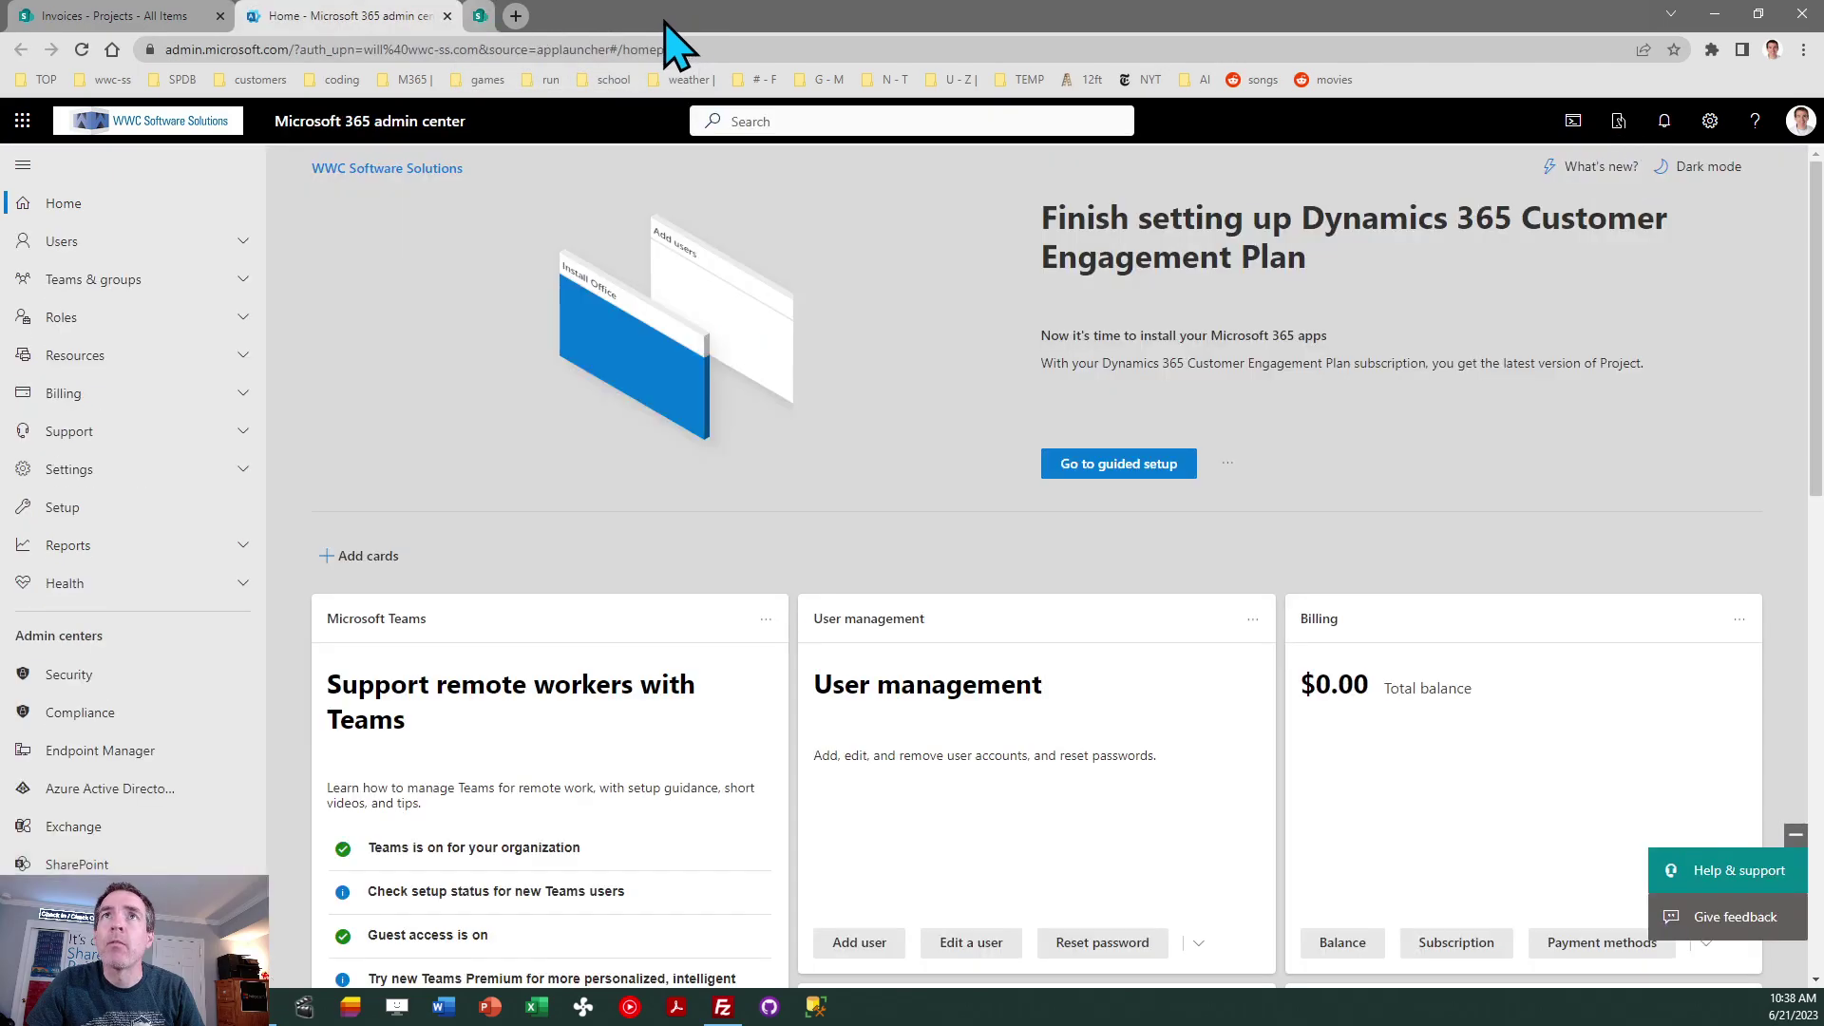
left_click(446, 16)
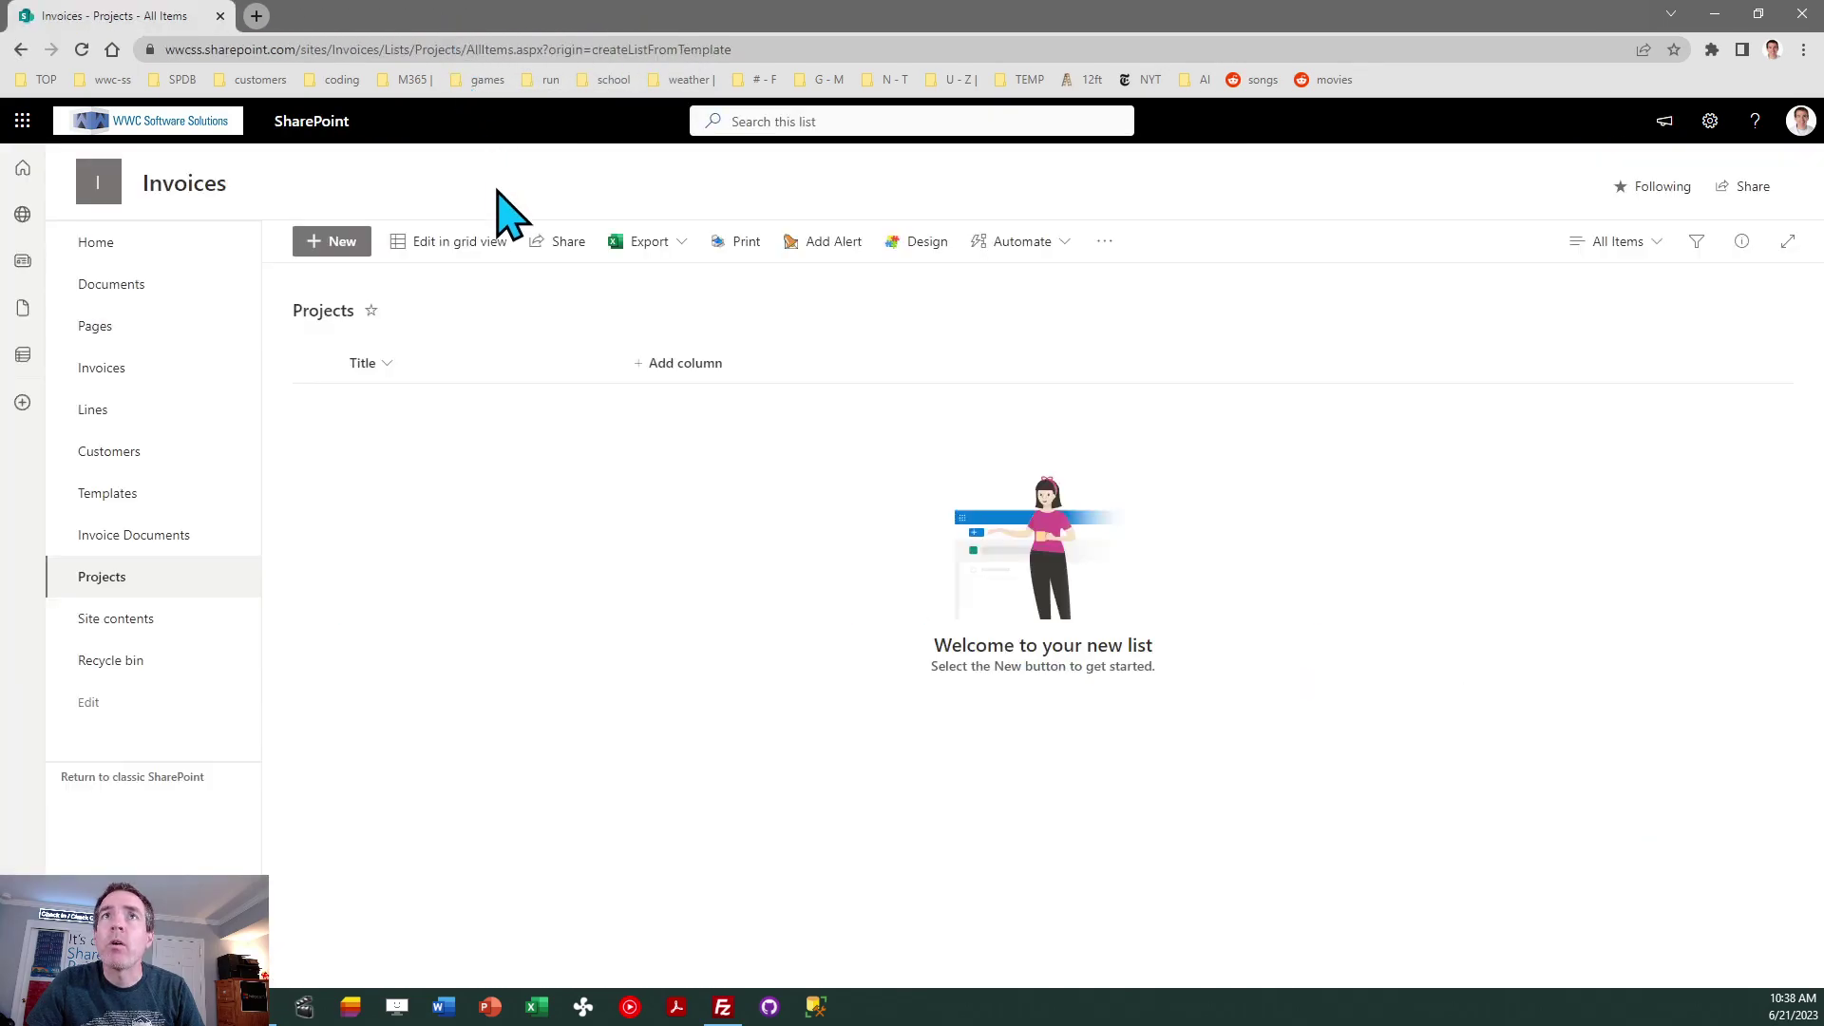
Reach Term store management via Site information and View all site settings.
left_click(1710, 121)
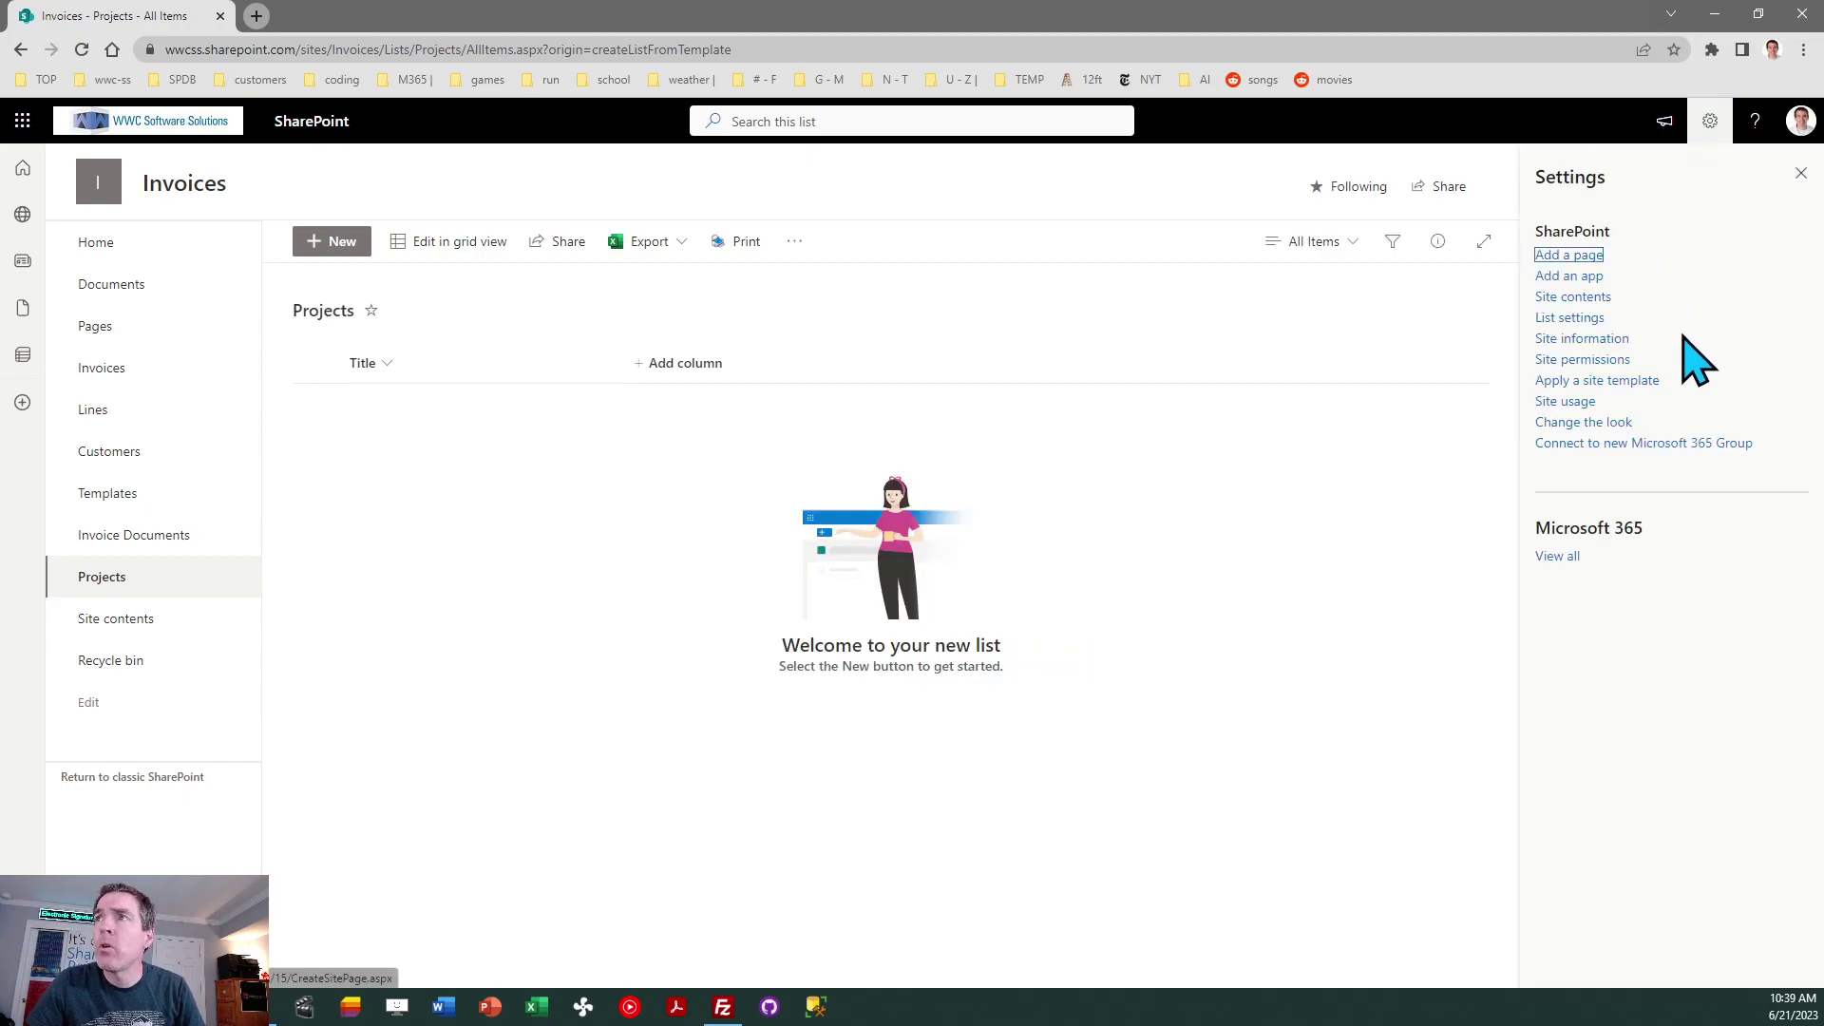
left_click(1610, 342)
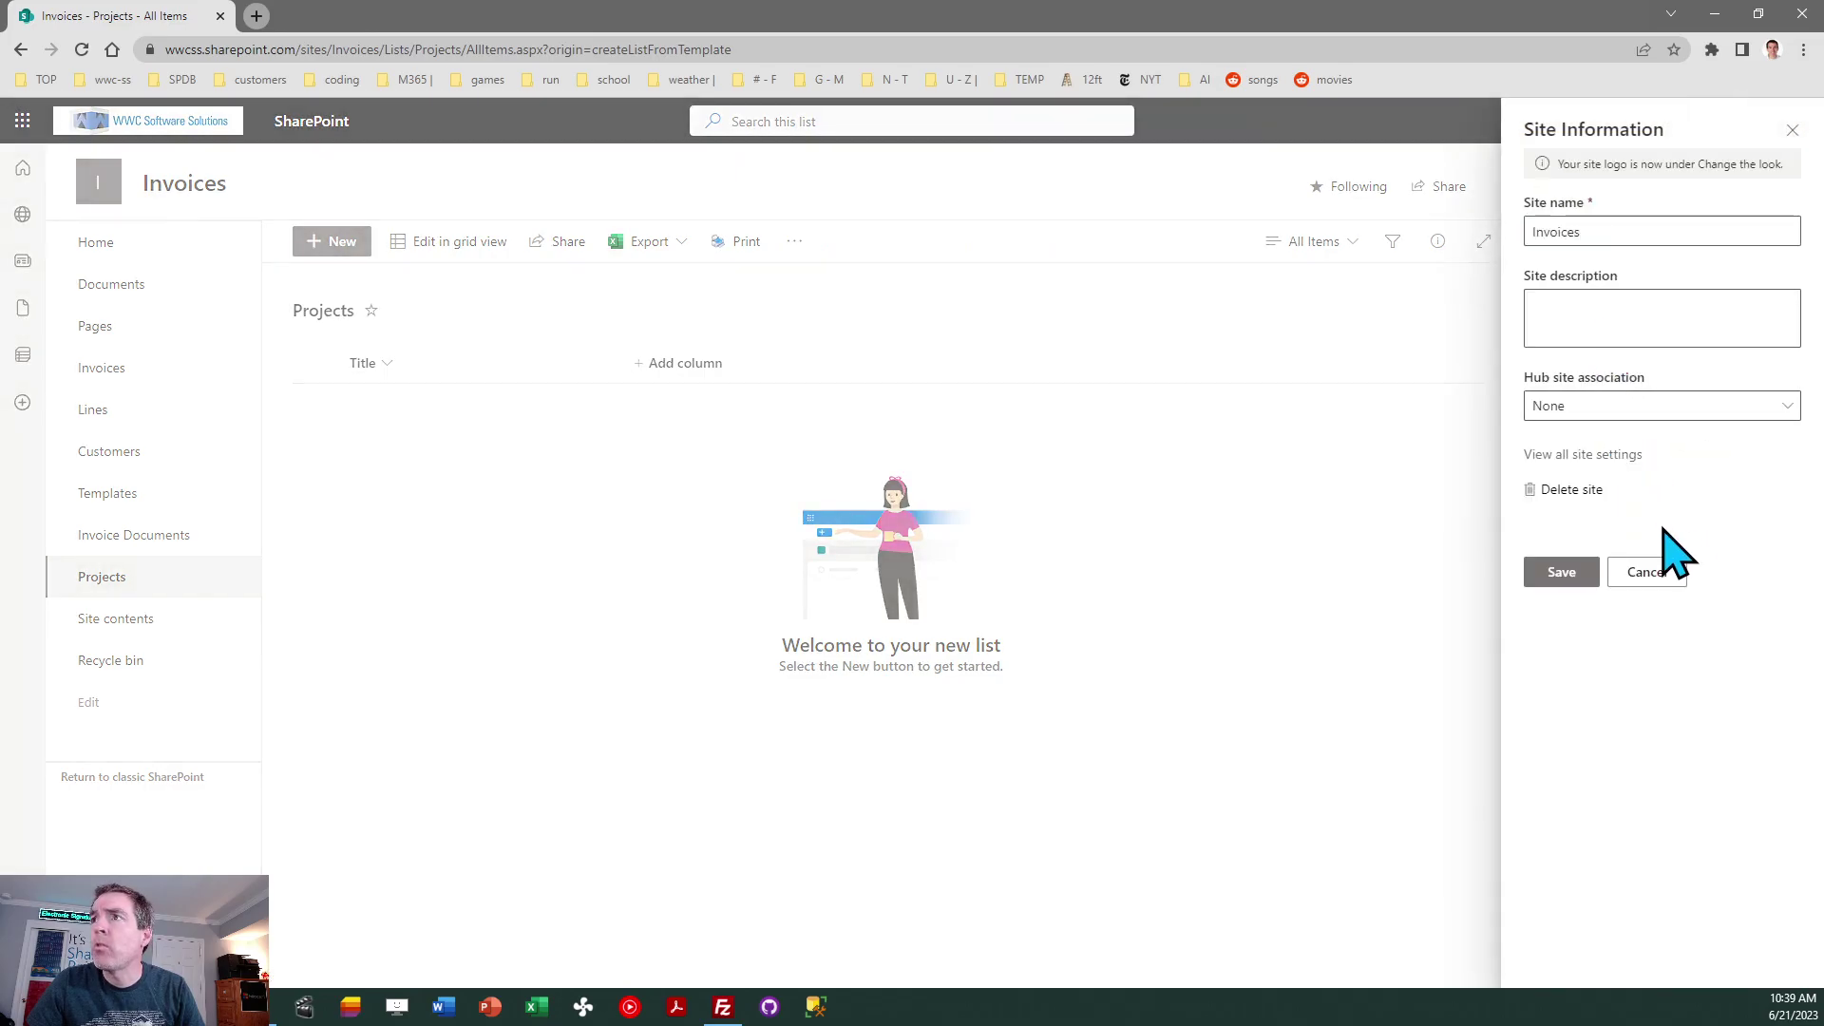
left_click(1605, 457)
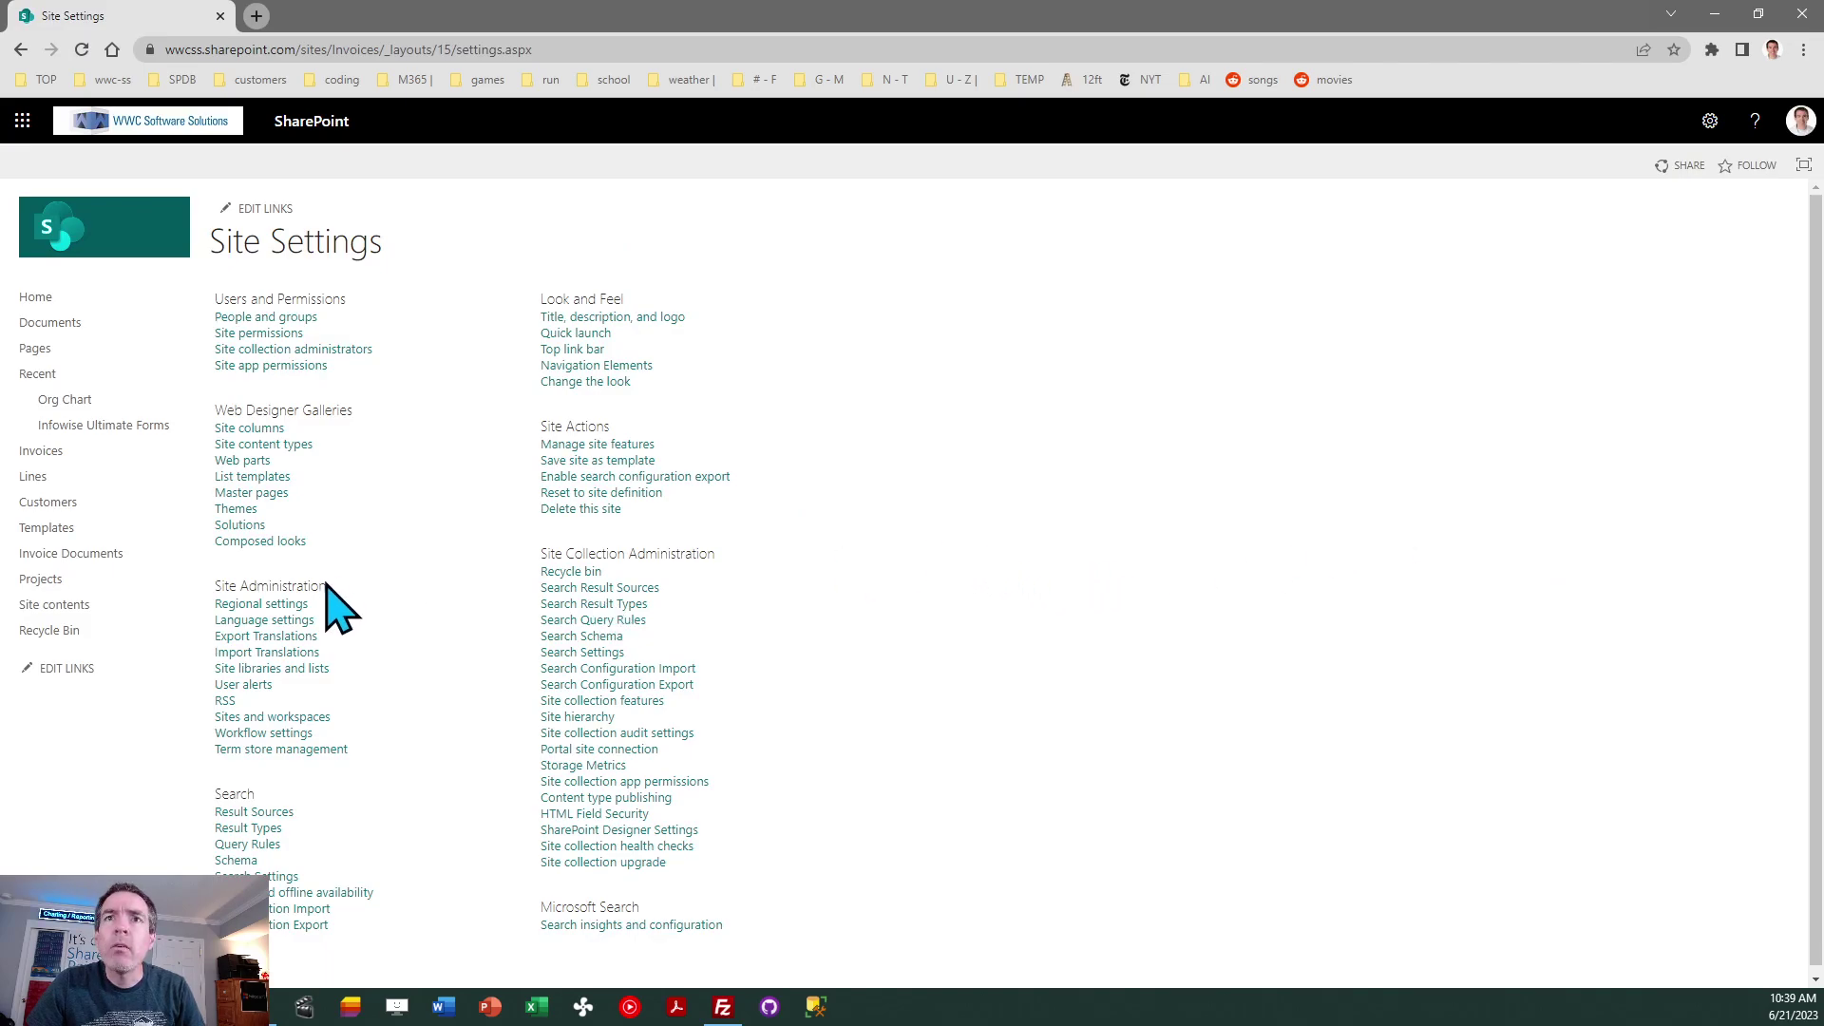
left_click(310, 751)
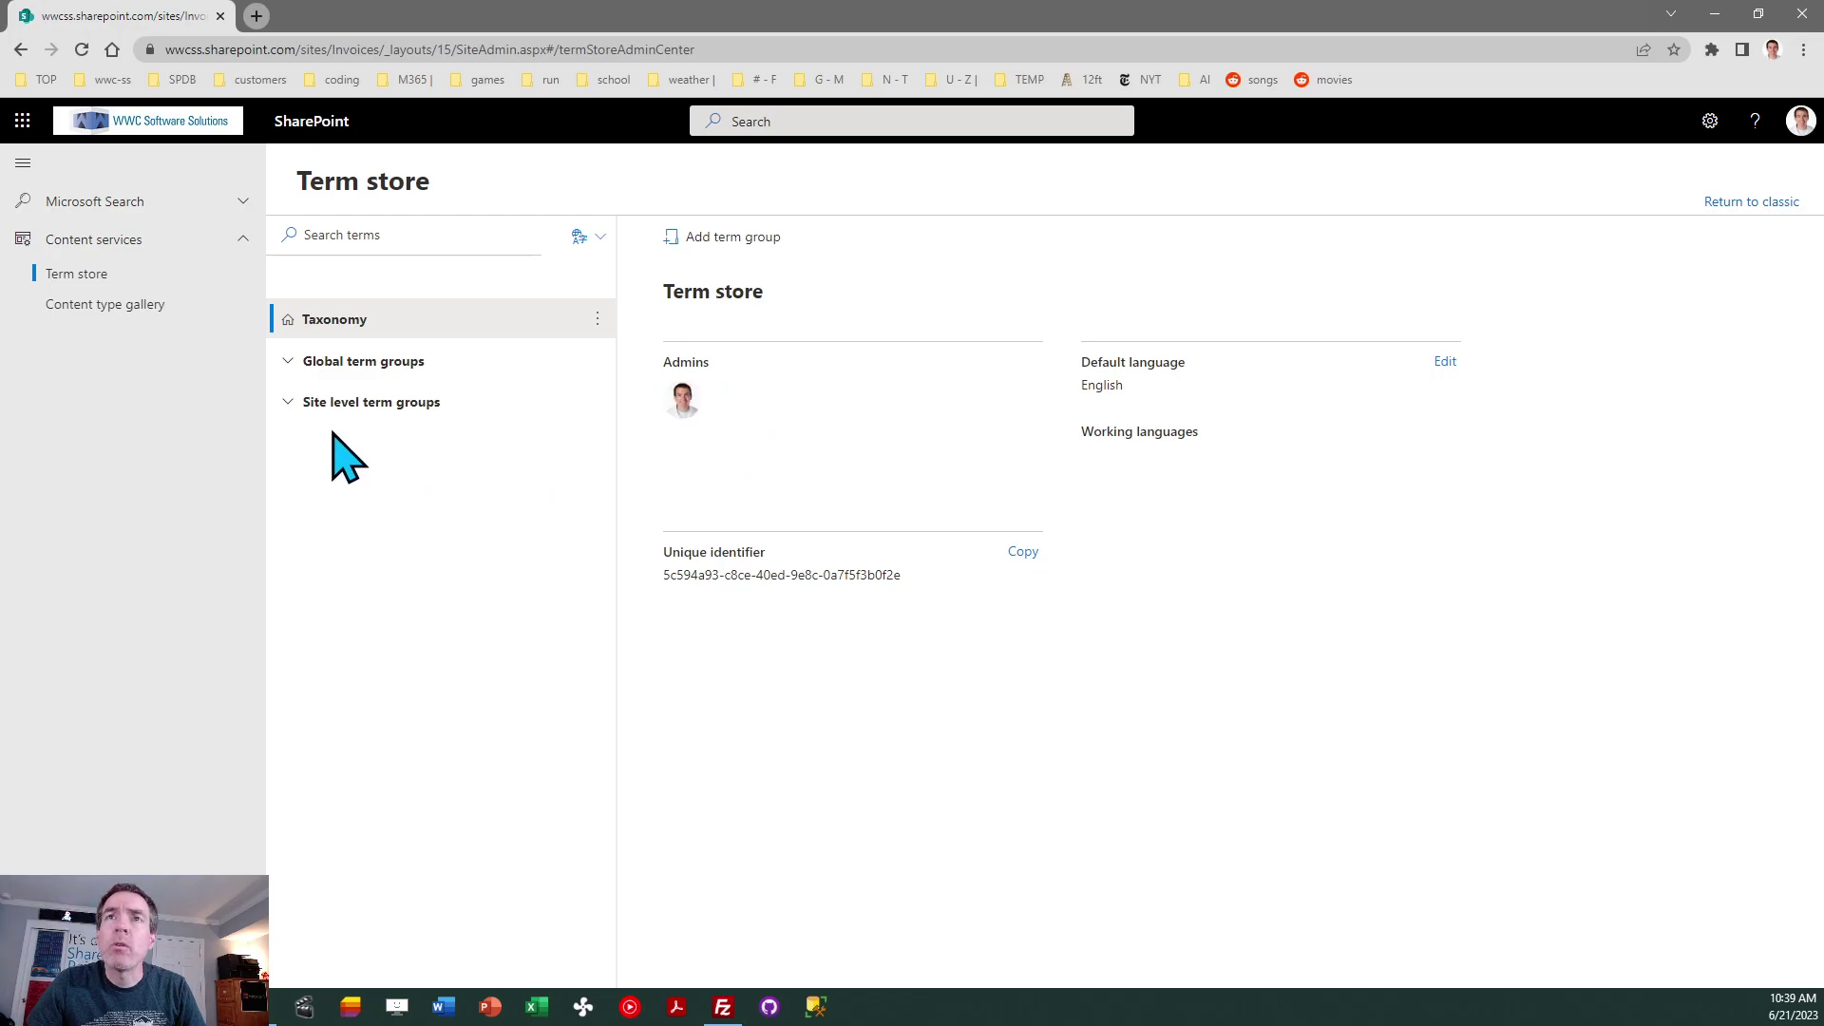
Expand the Site level and Global term groups, then select the Taxonomy root.
left_click(288, 361)
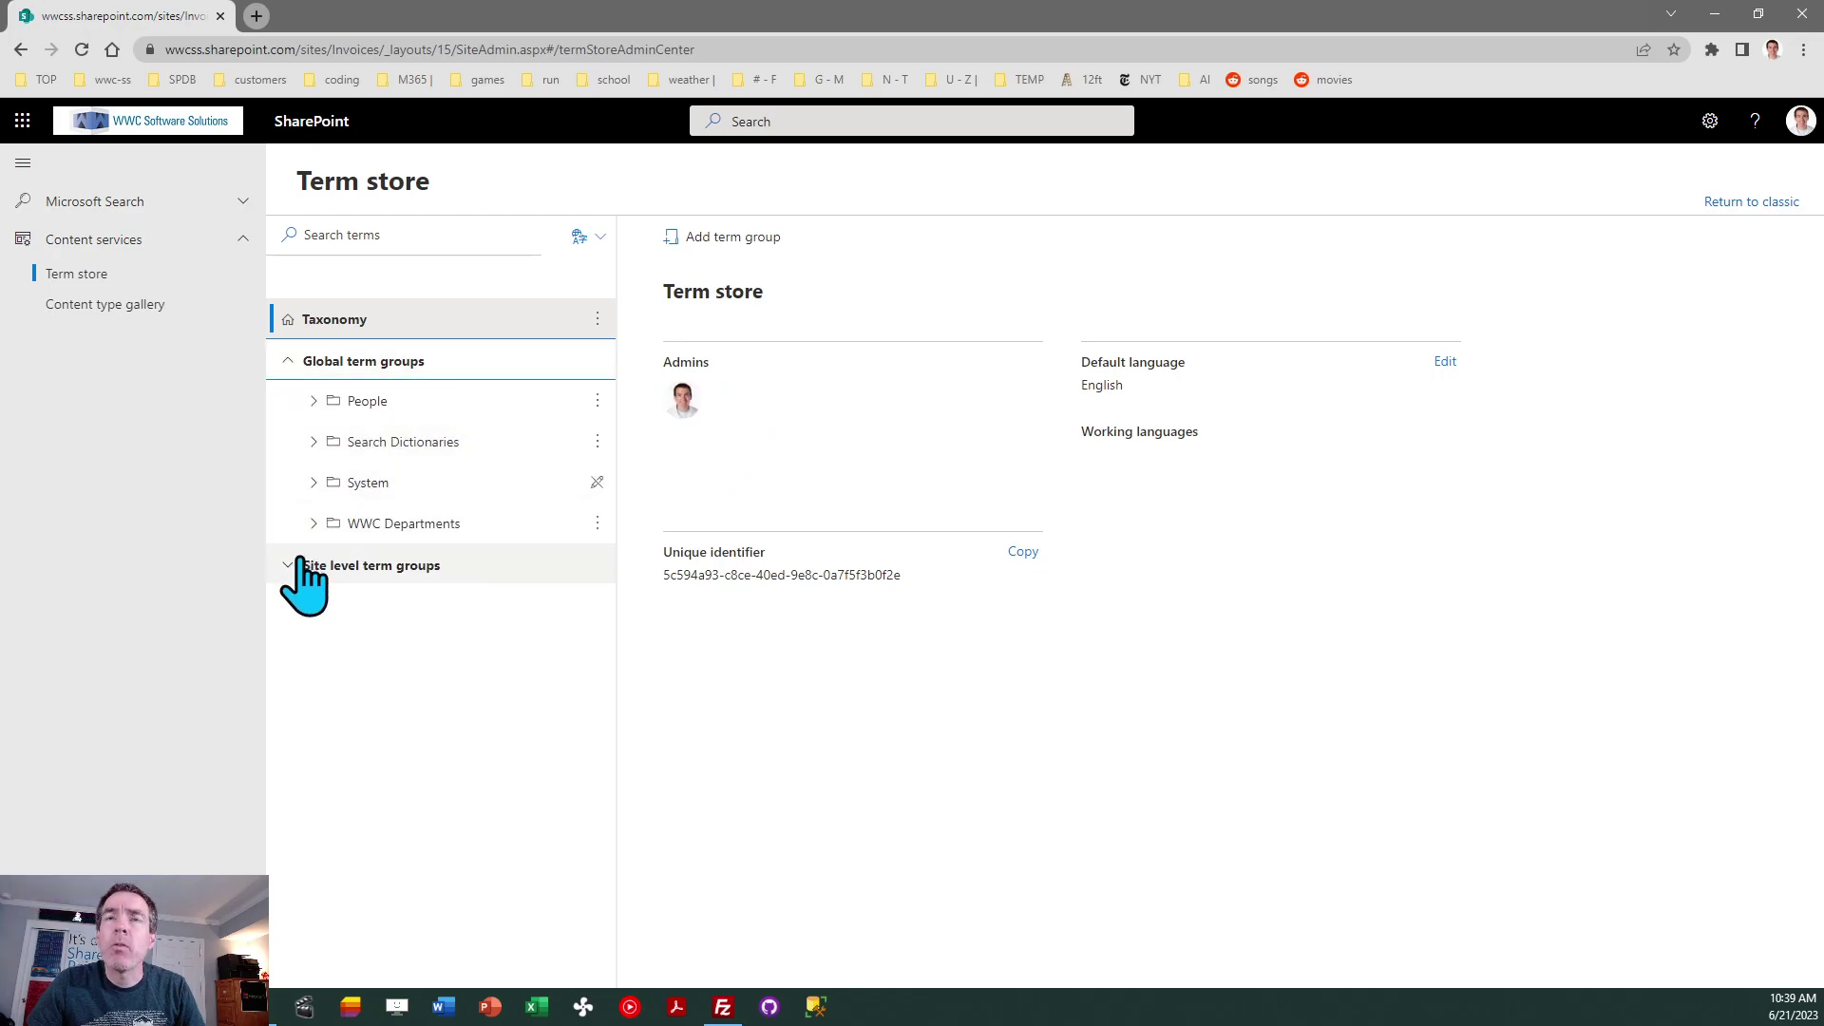
left_click(288, 570)
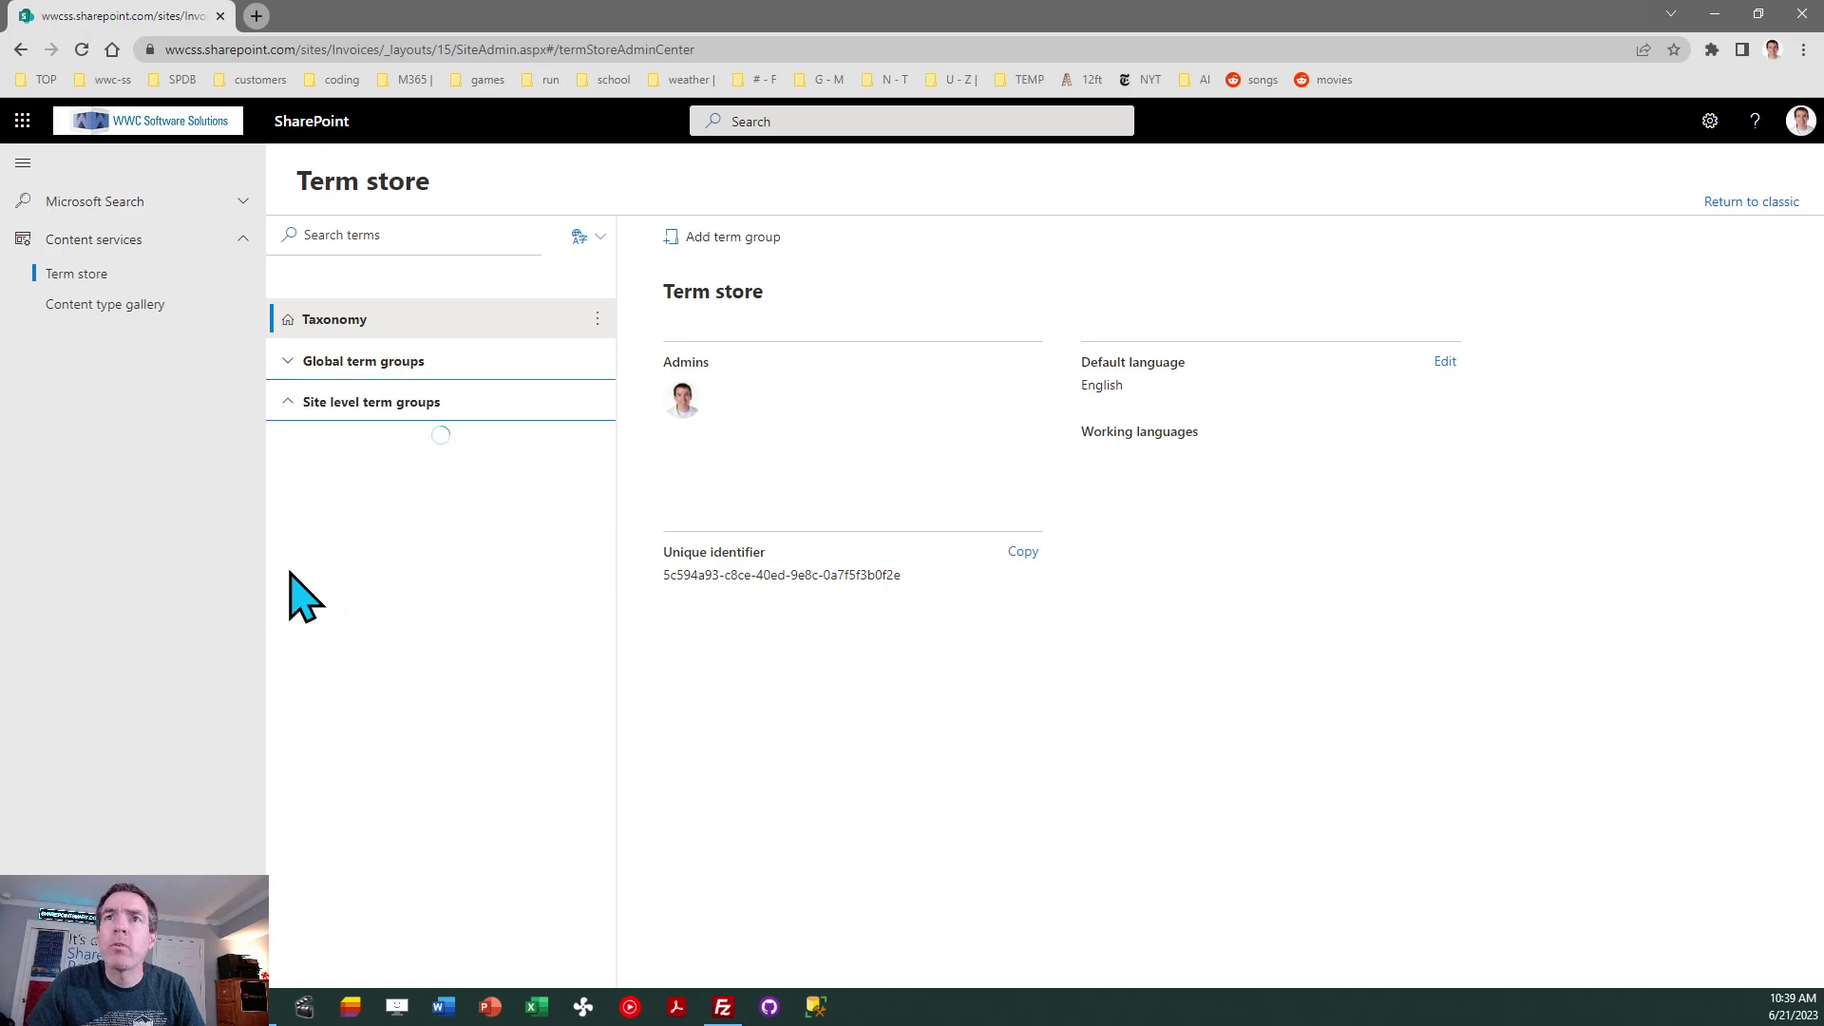
left_click(290, 362)
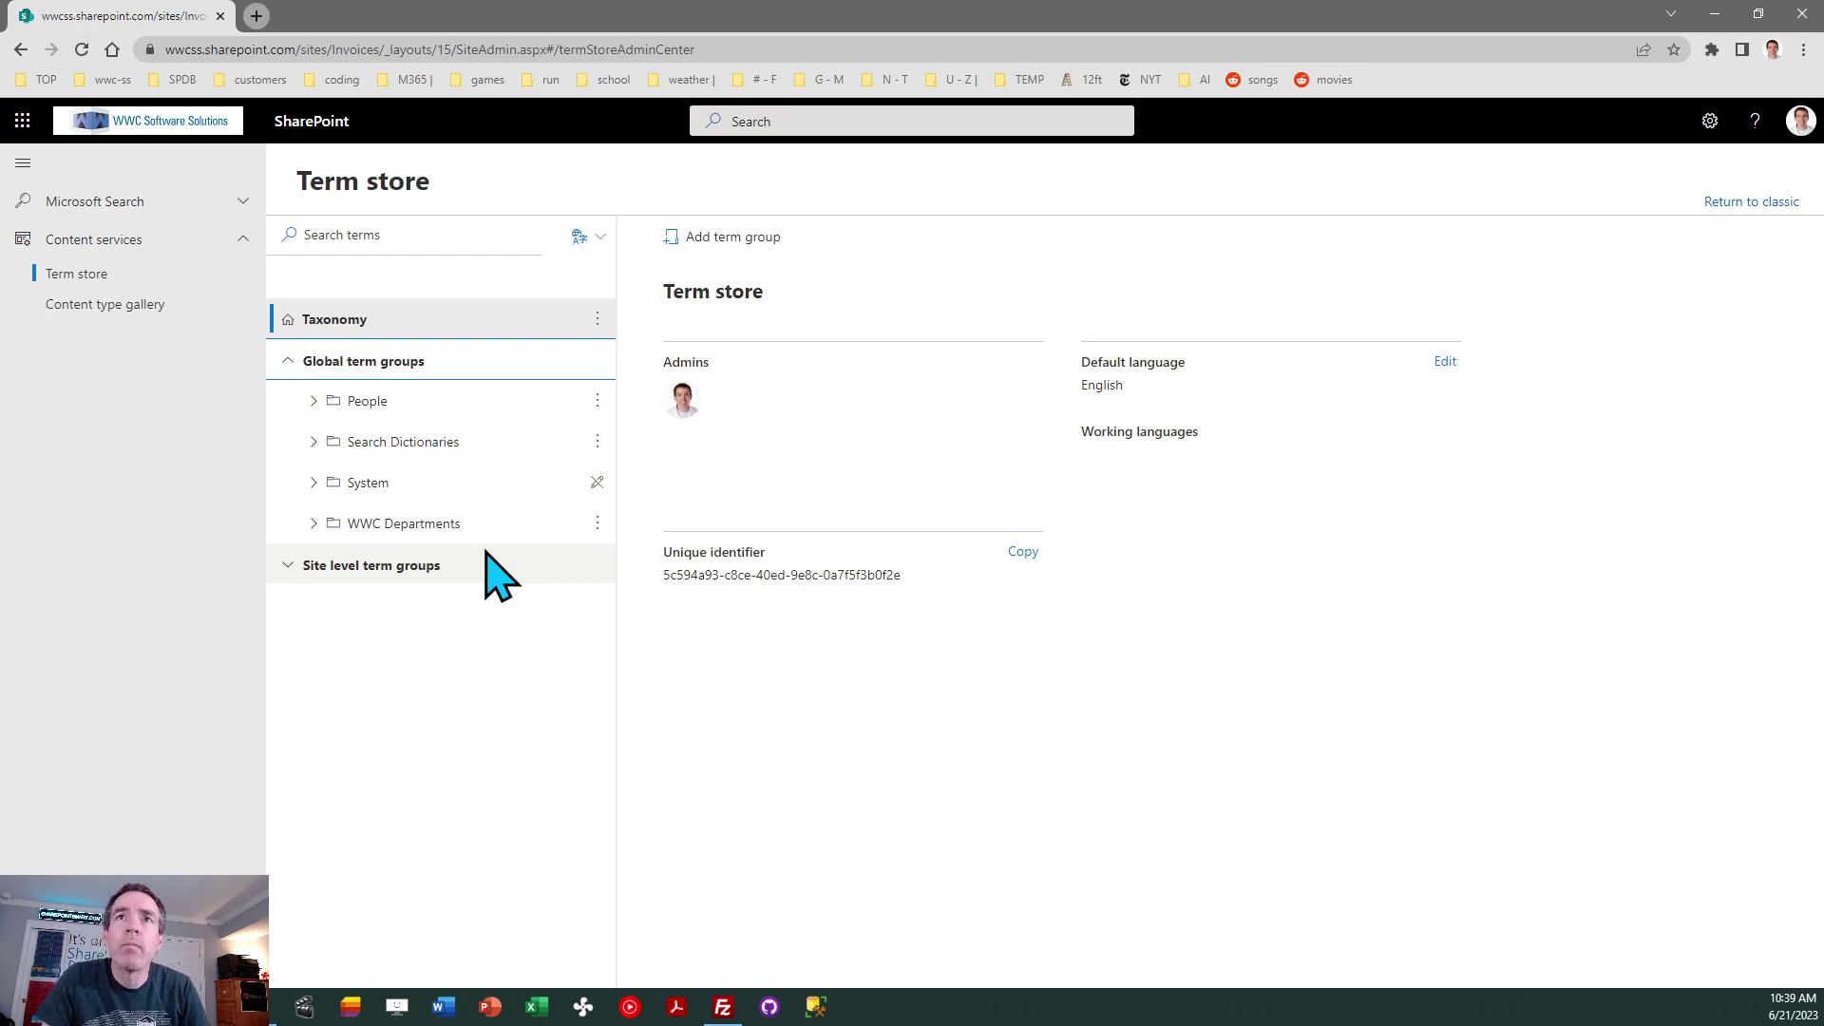
left_click(379, 319)
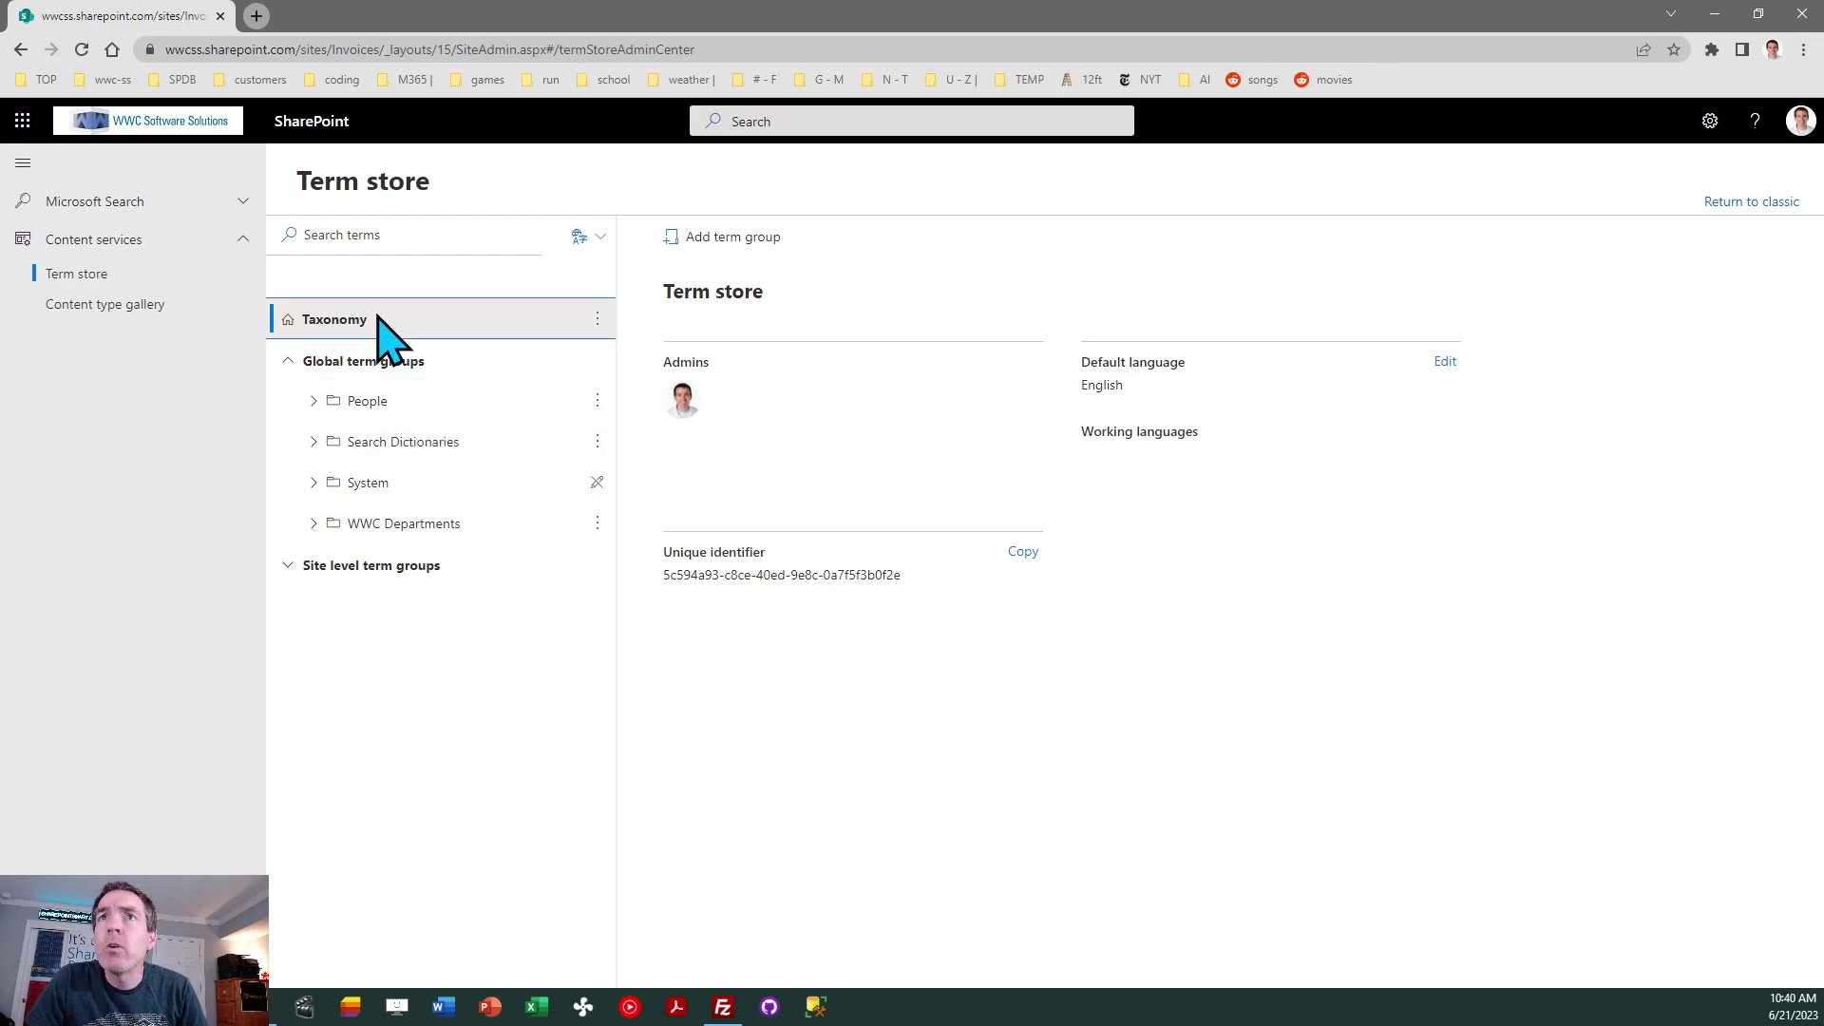
Create the global term group 'WWC Locations' and select it in the term store tree.
left_click(745, 243)
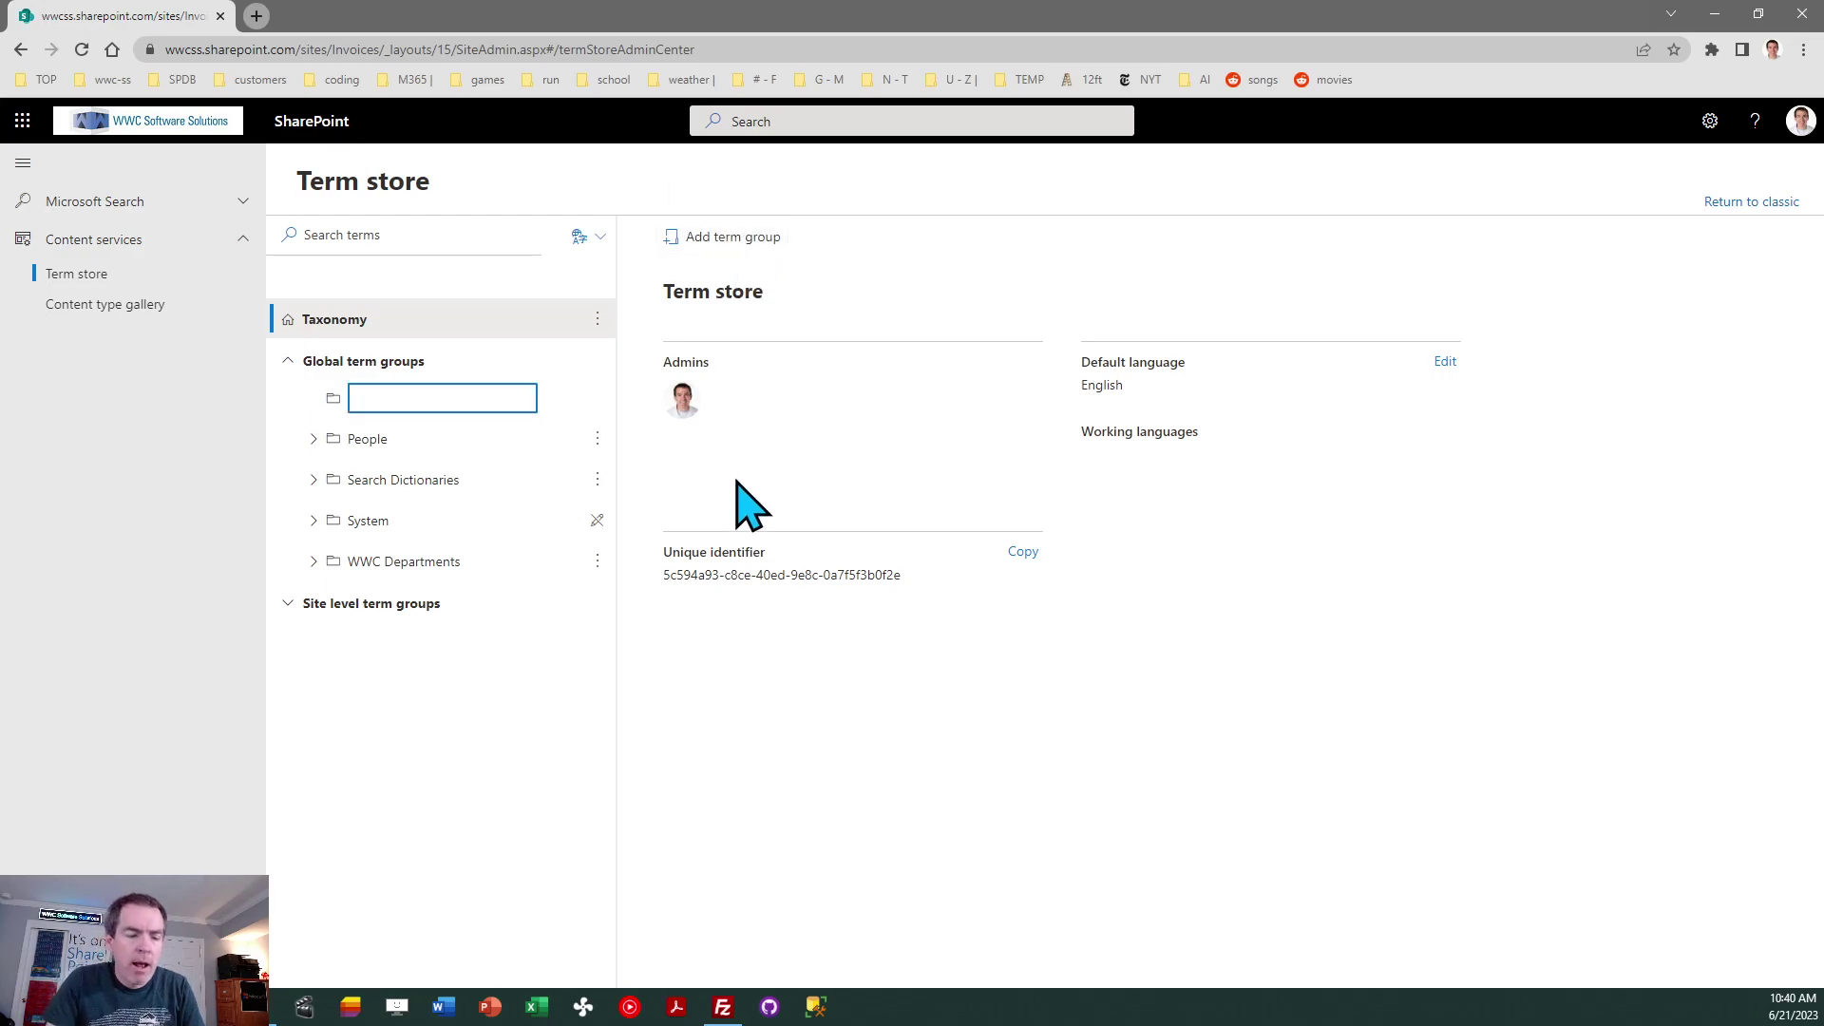
type("WWC ")
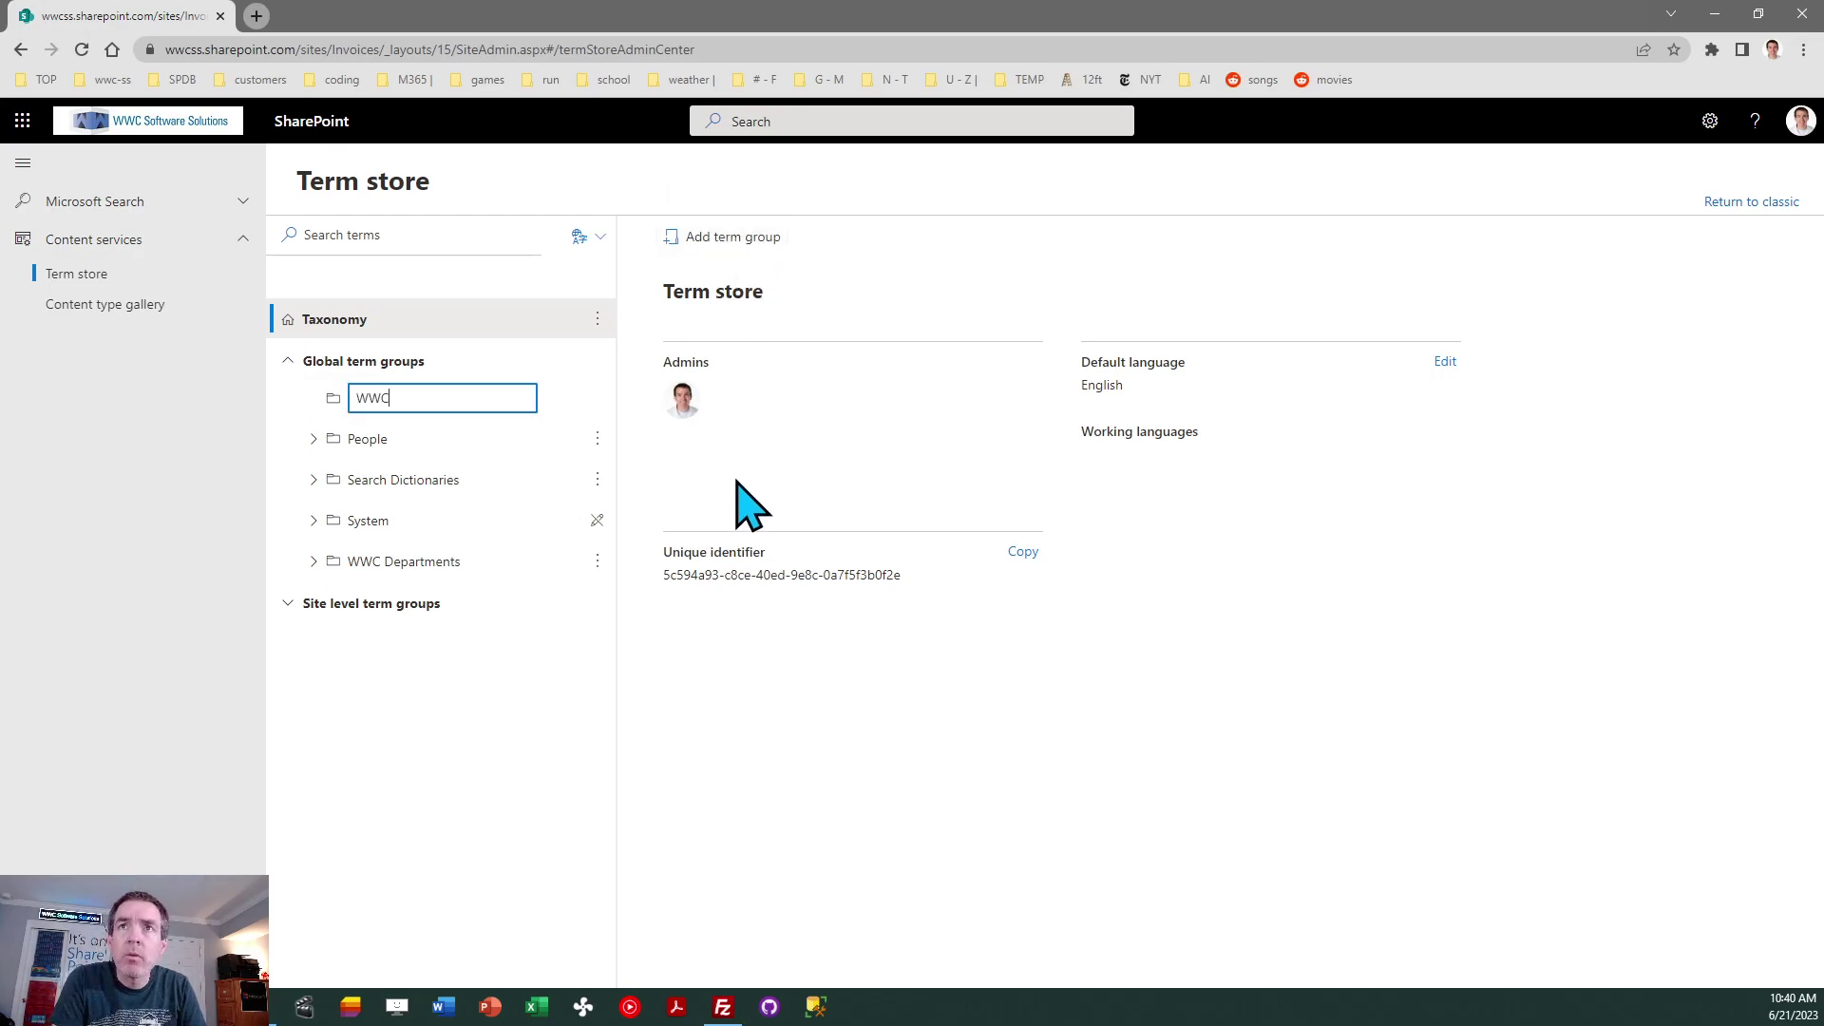
type("Locations")
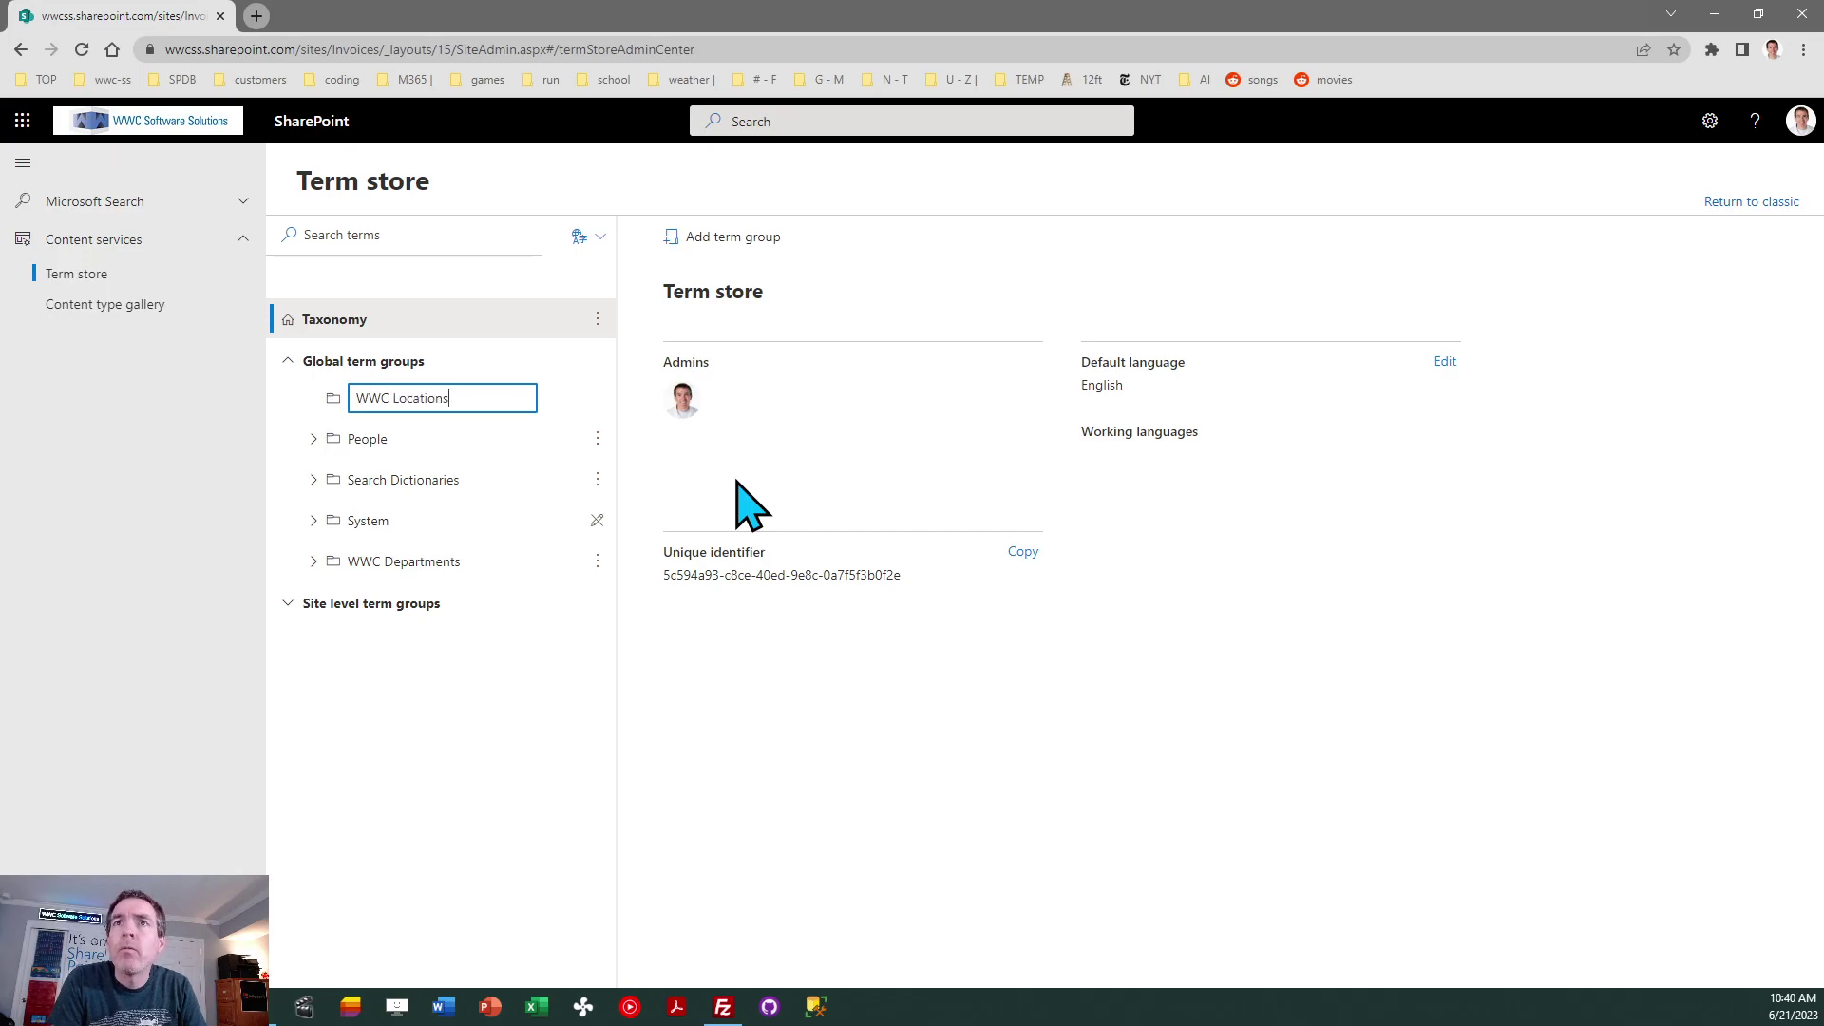
key("Return")
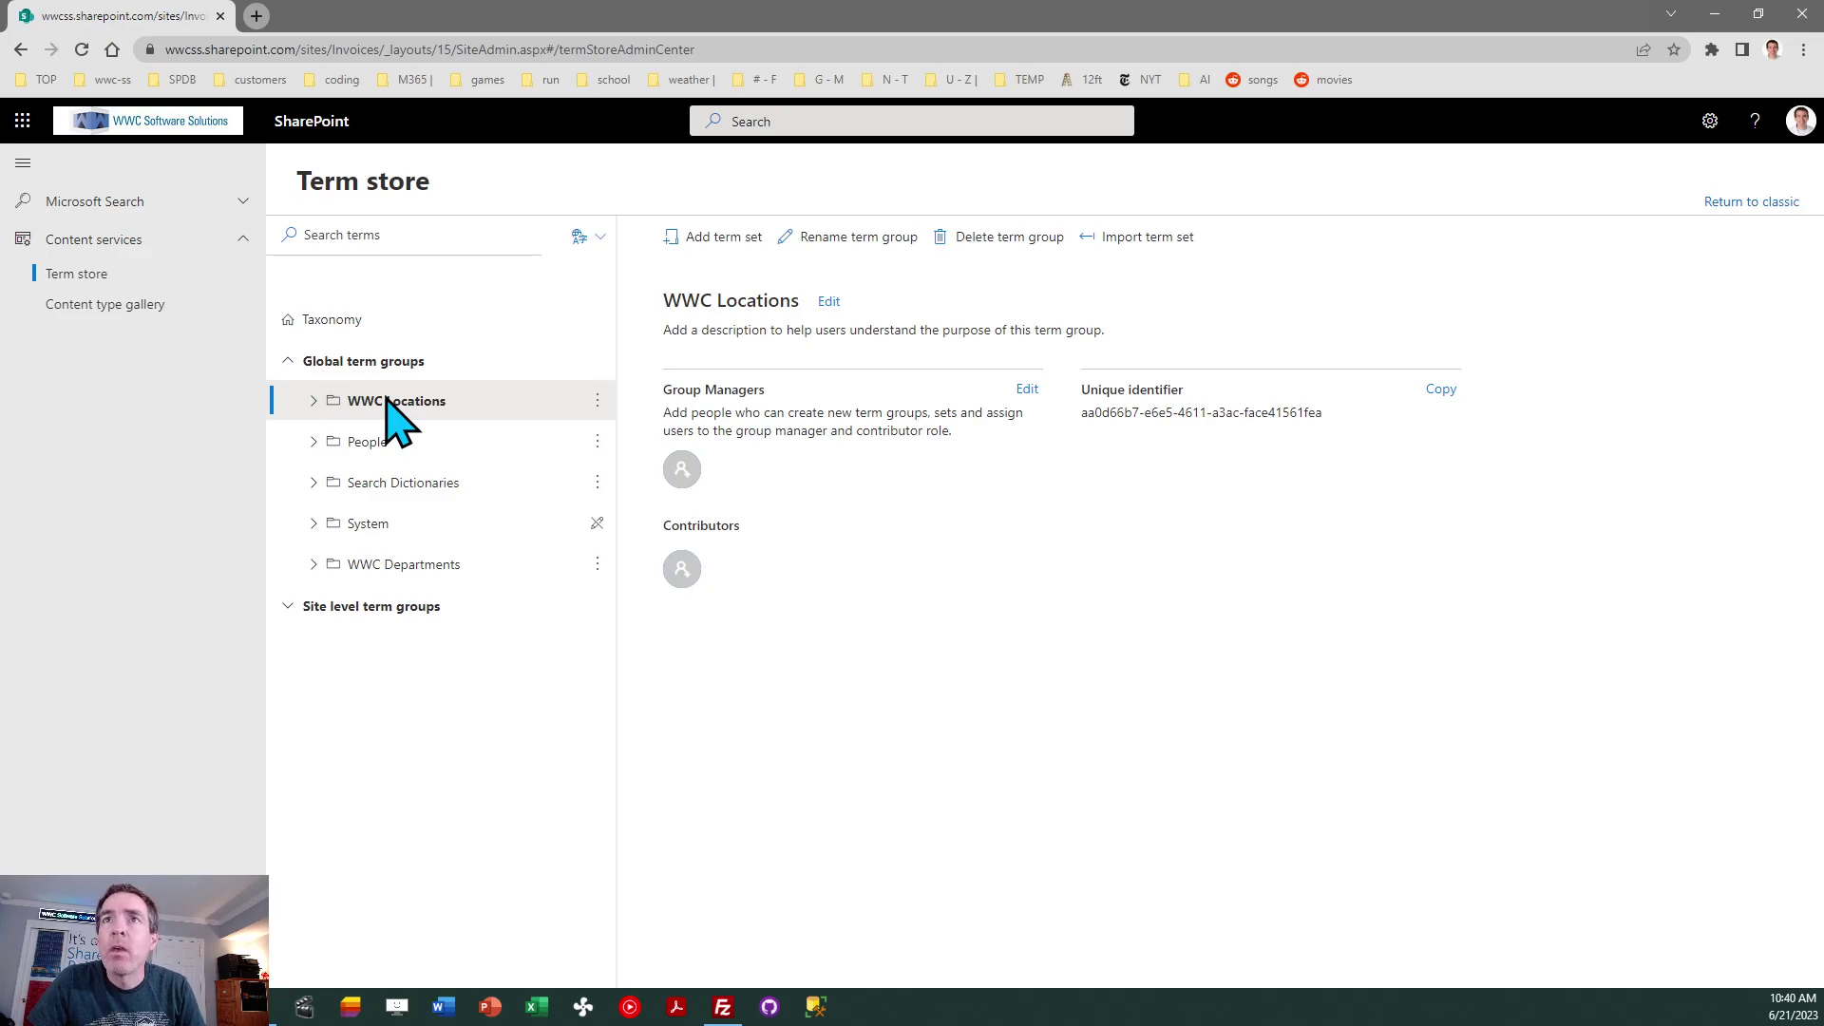
left_click(423, 442)
left_click(424, 403)
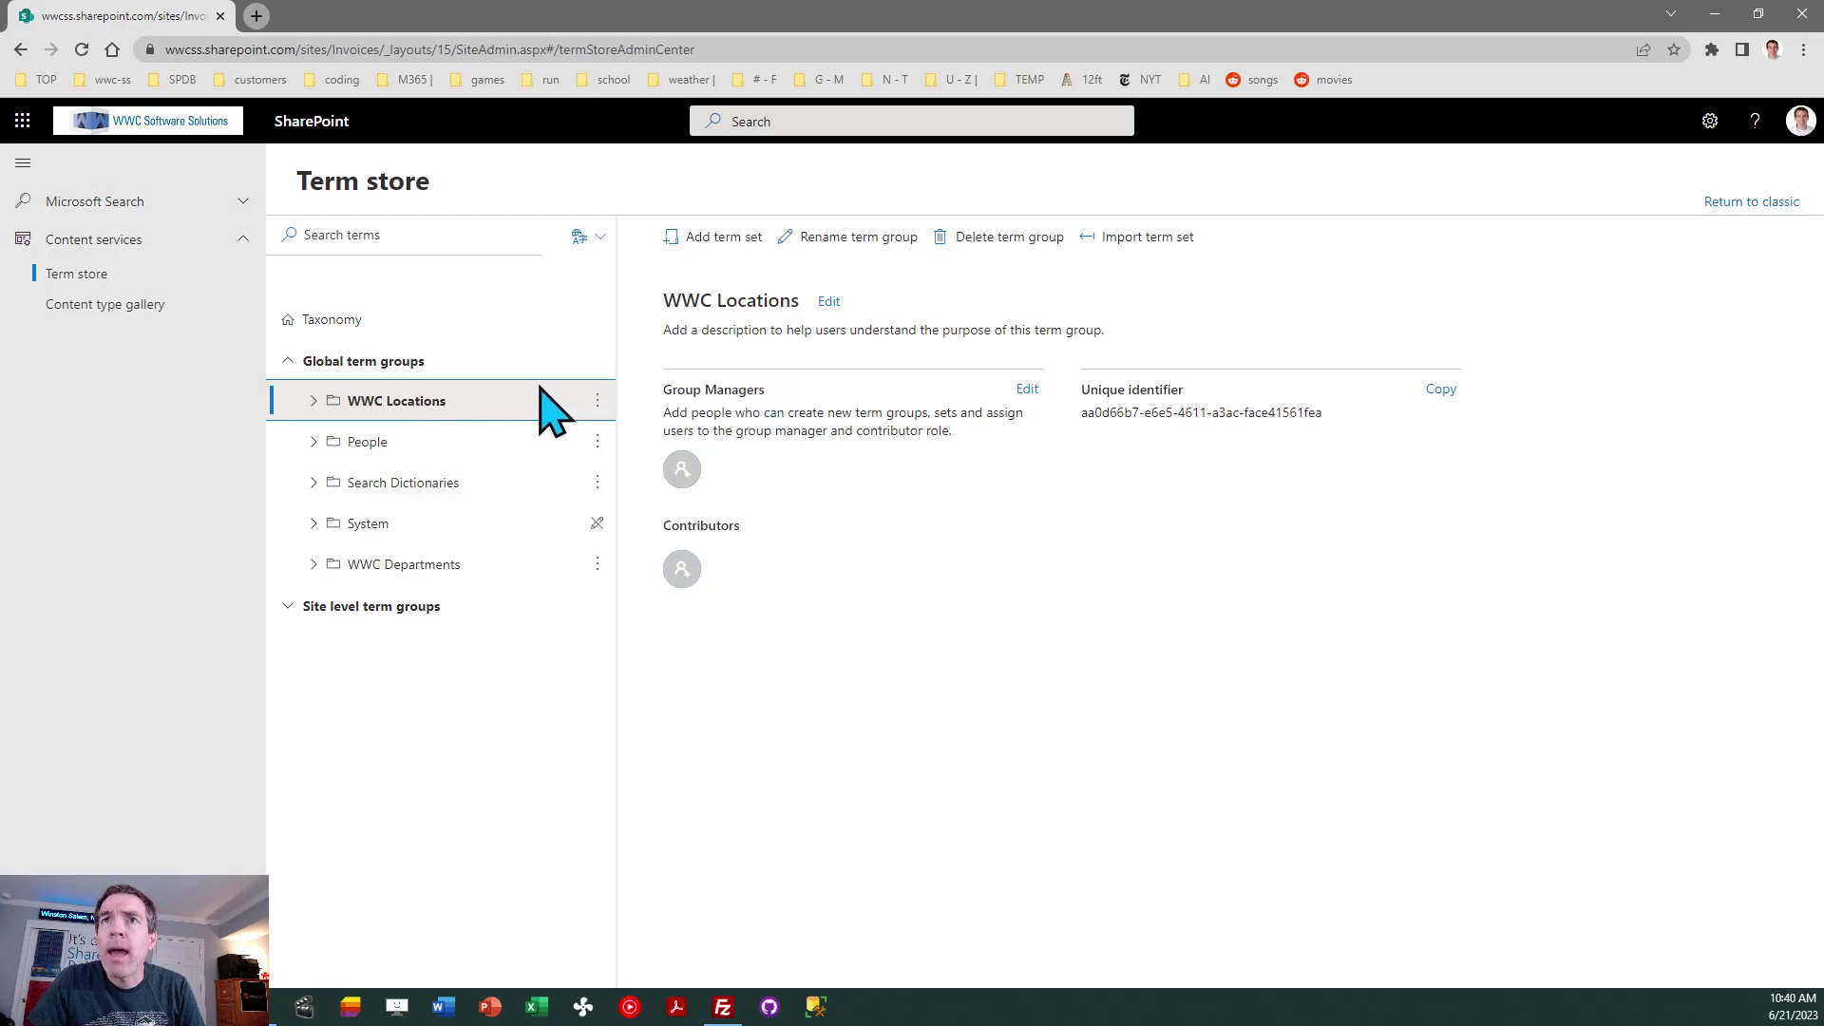
Add a term set named 'Locations' under the WWC Locations group.
left_click(720, 249)
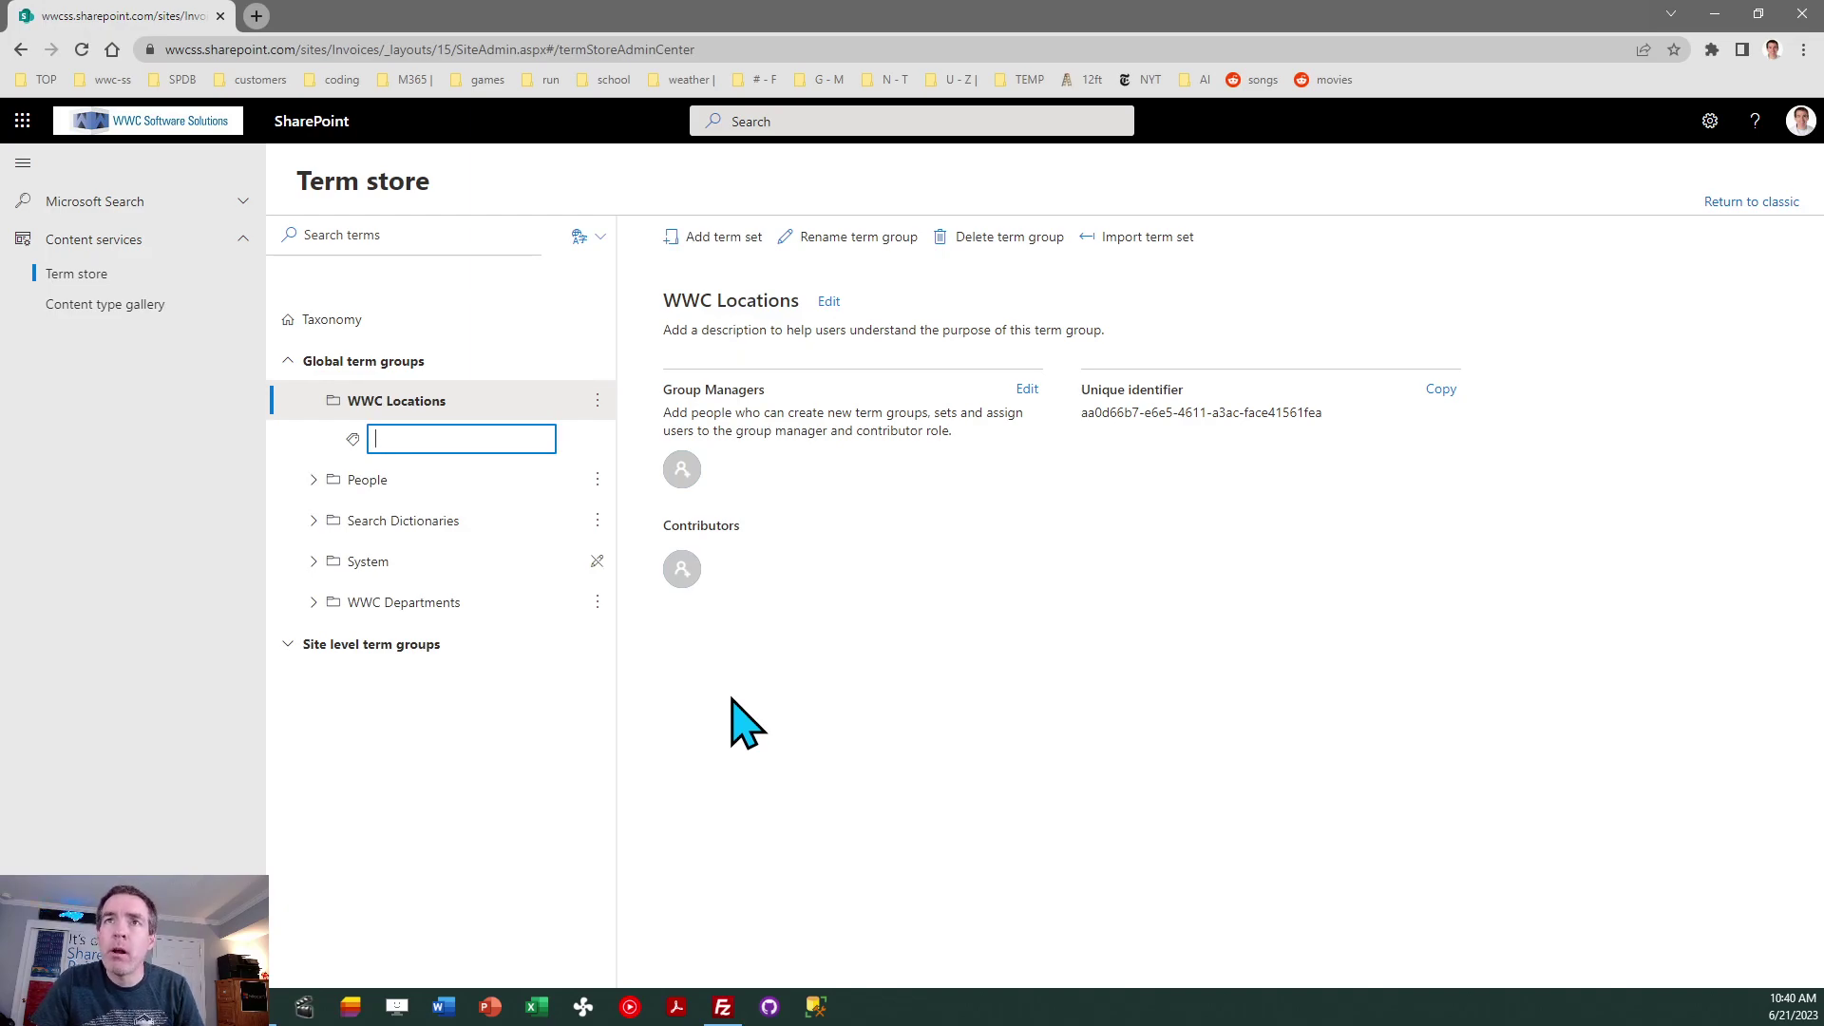
type("Locations")
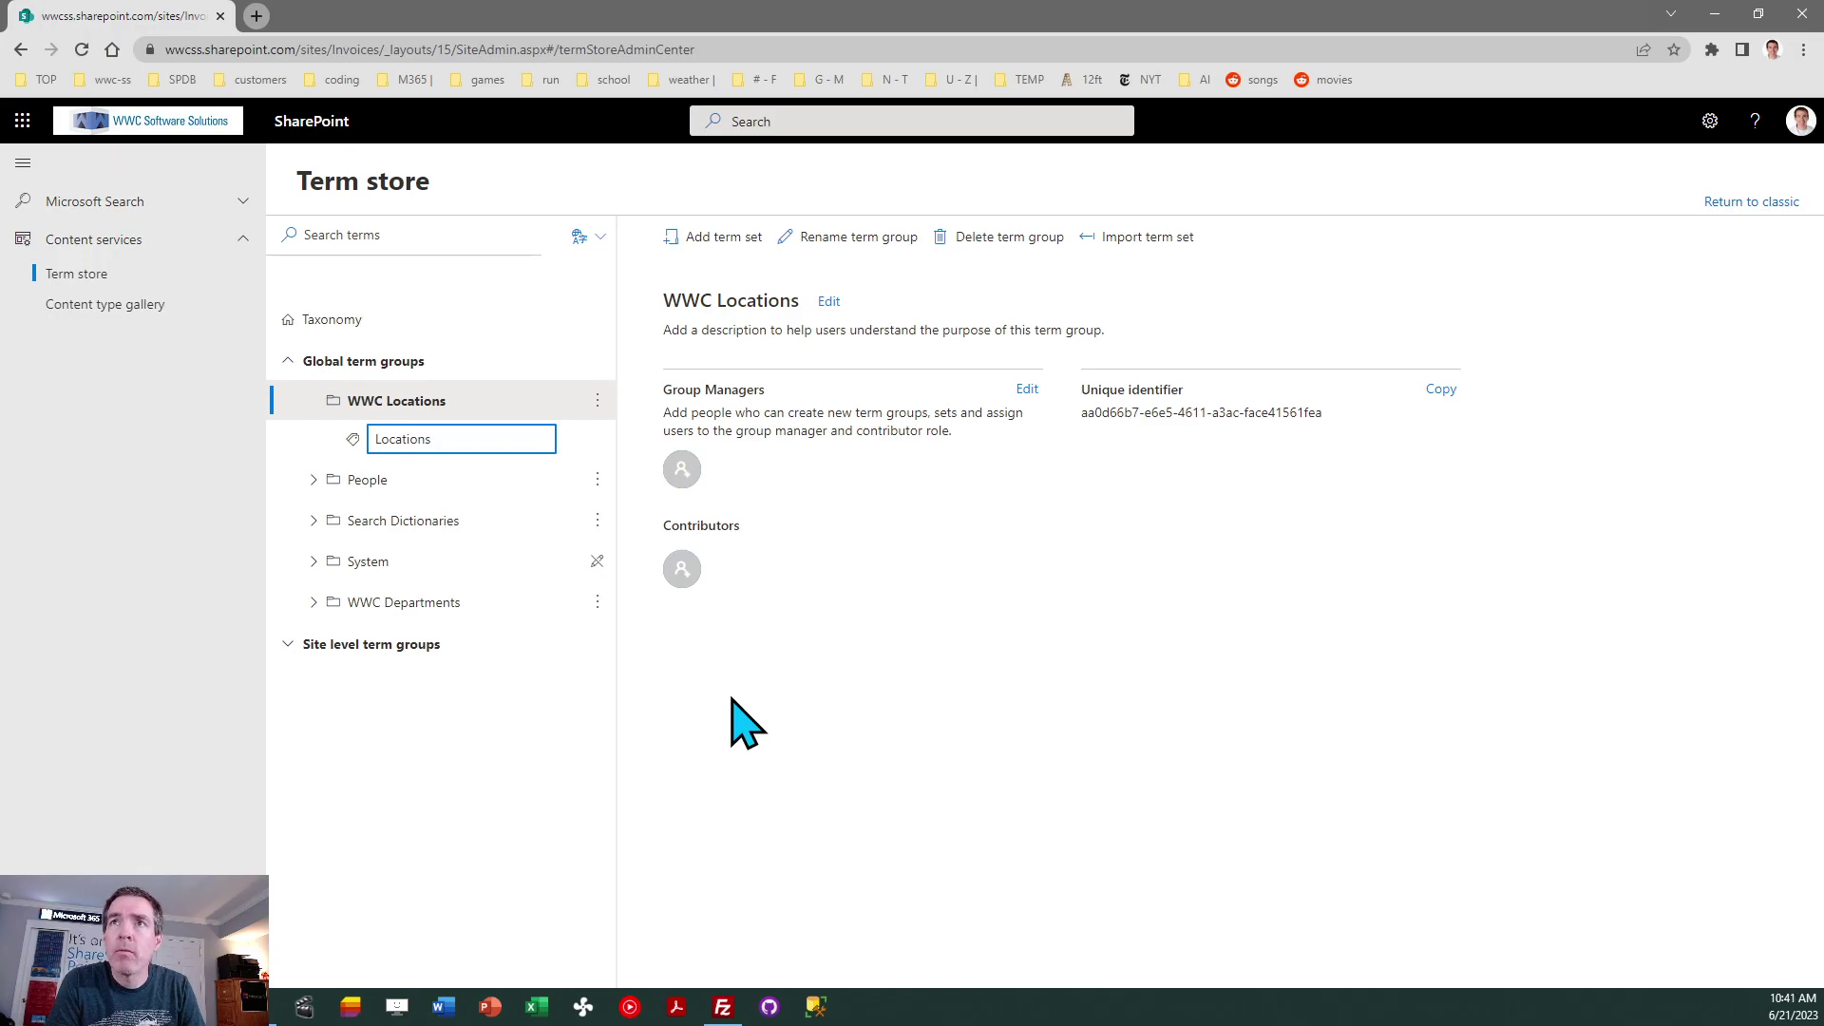
key("Return")
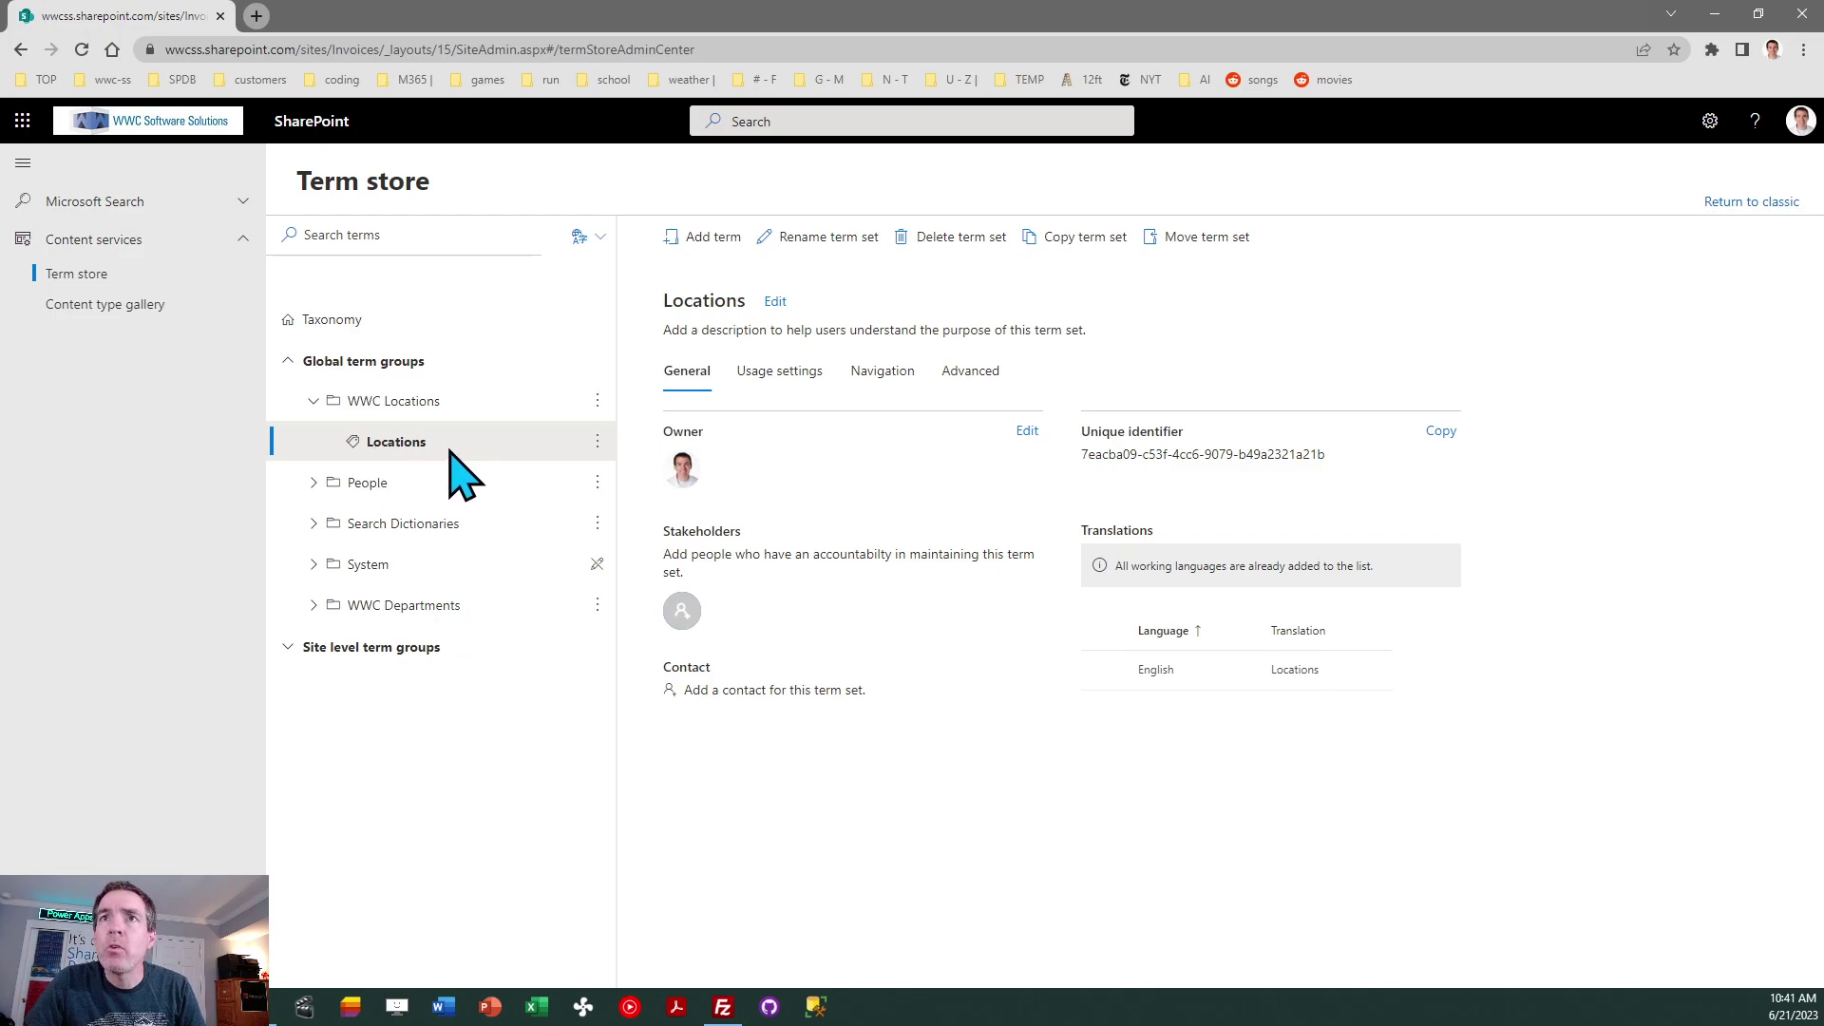
Add Chicago and Houston as terms in the Locations term set.
left_click(707, 239)
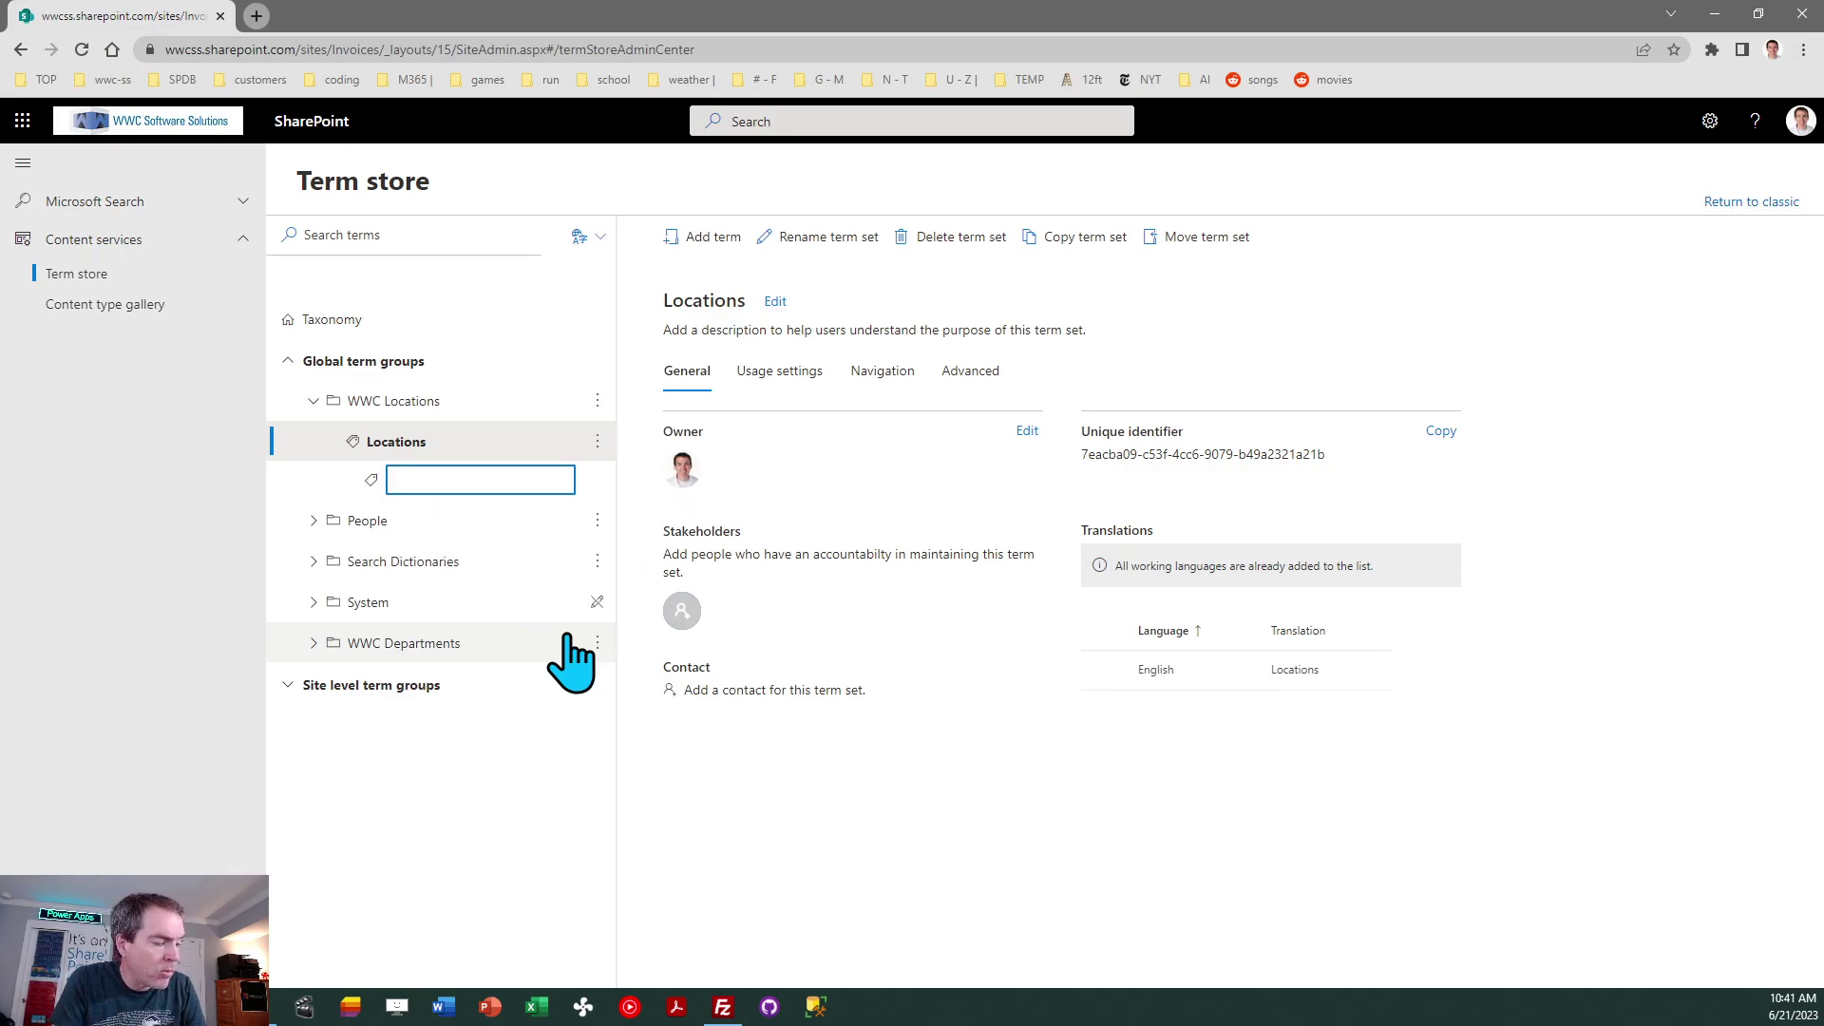
type("Chicago")
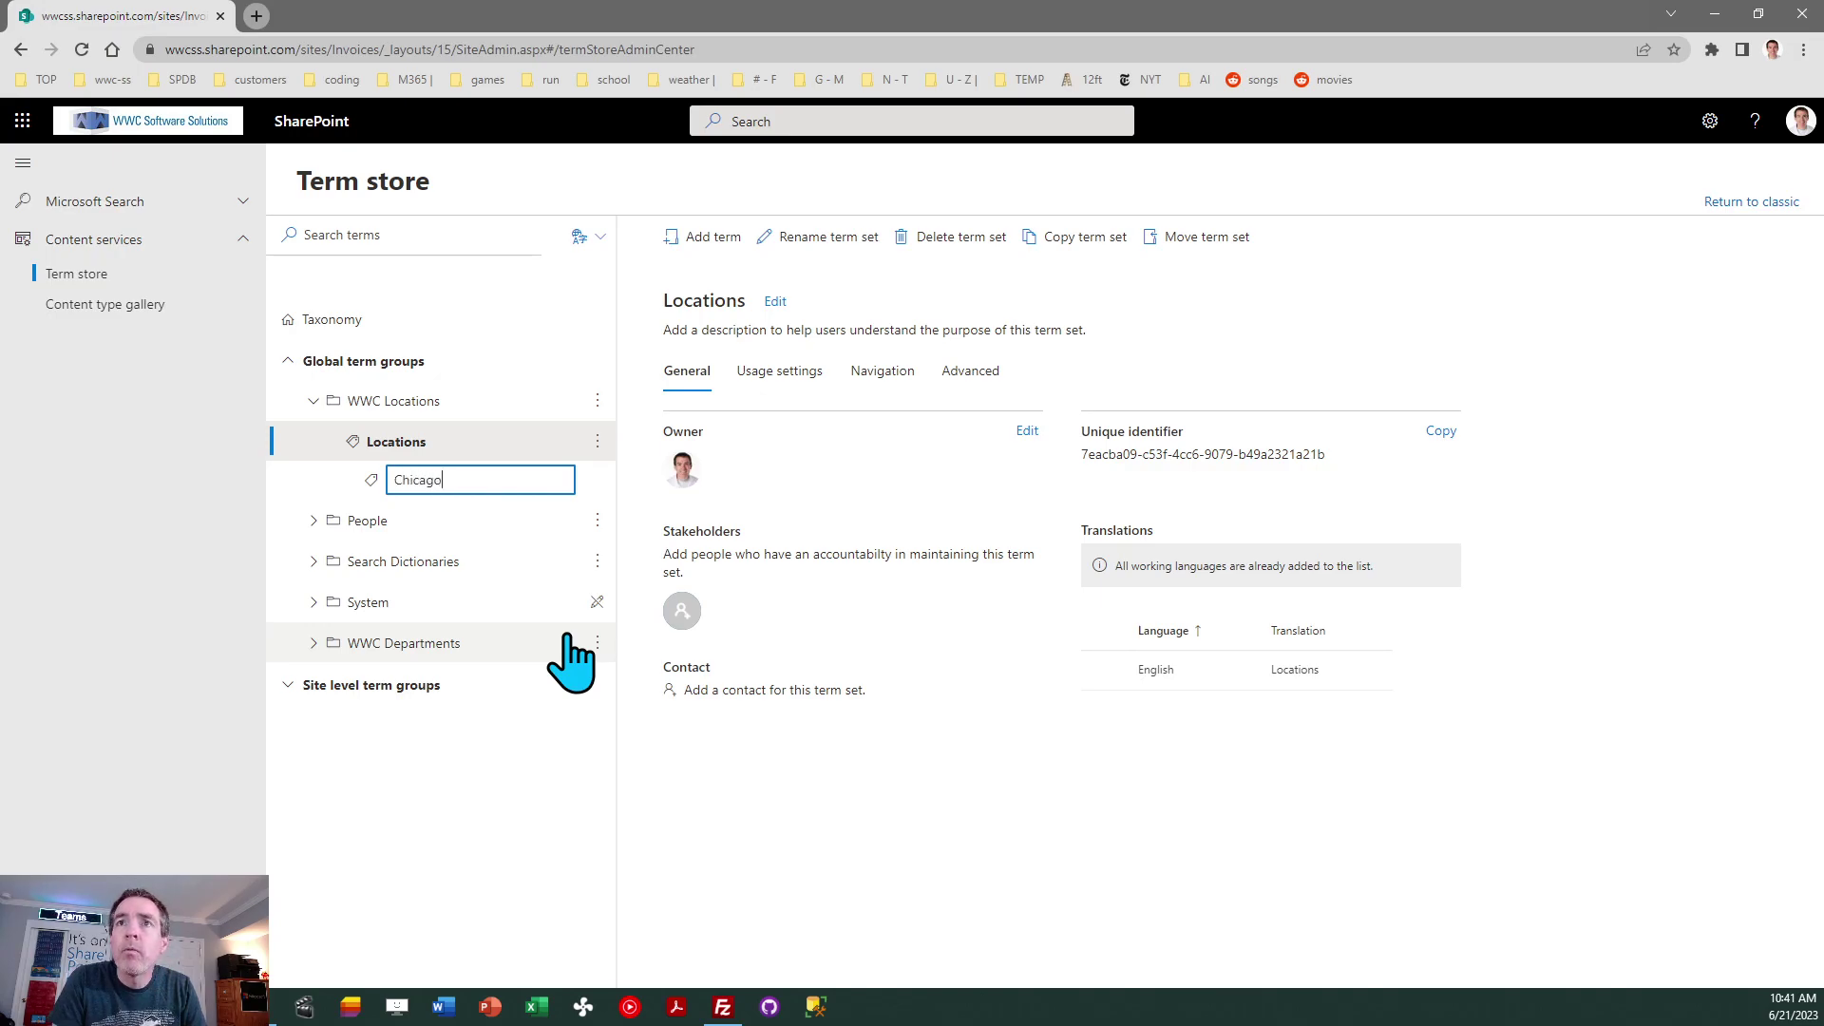
key("Return")
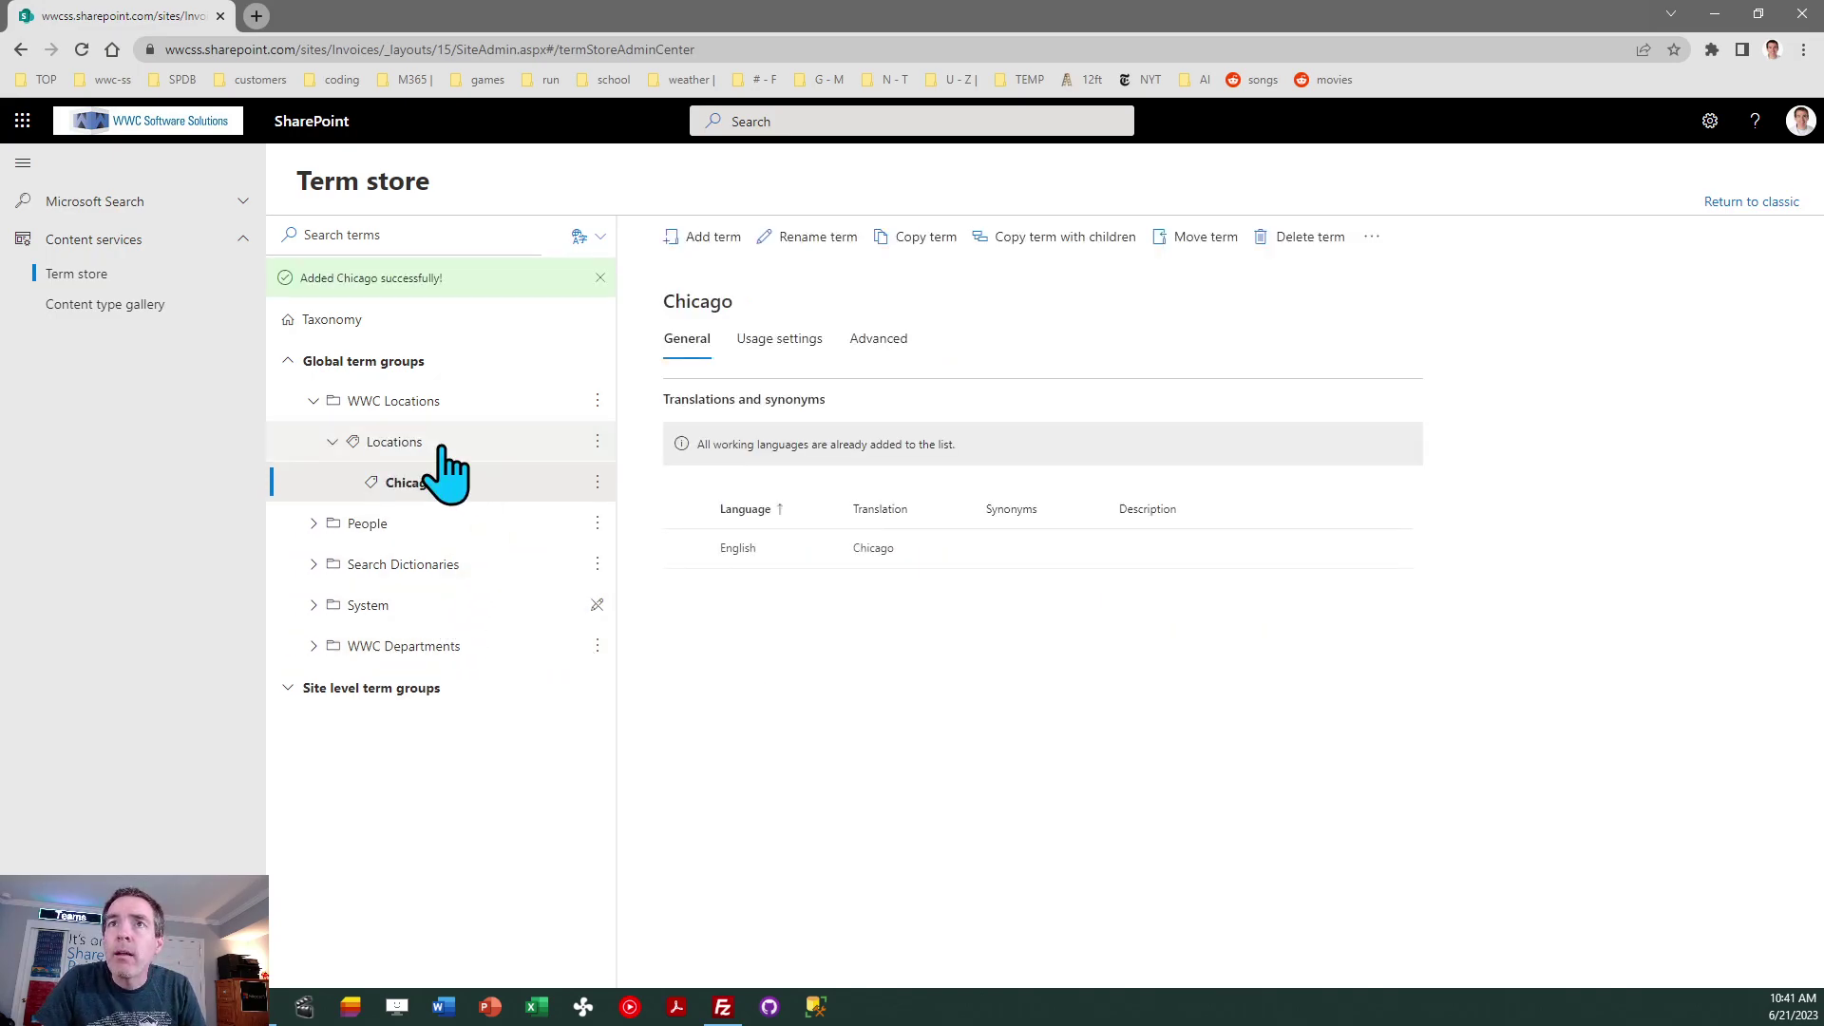
left_click(443, 447)
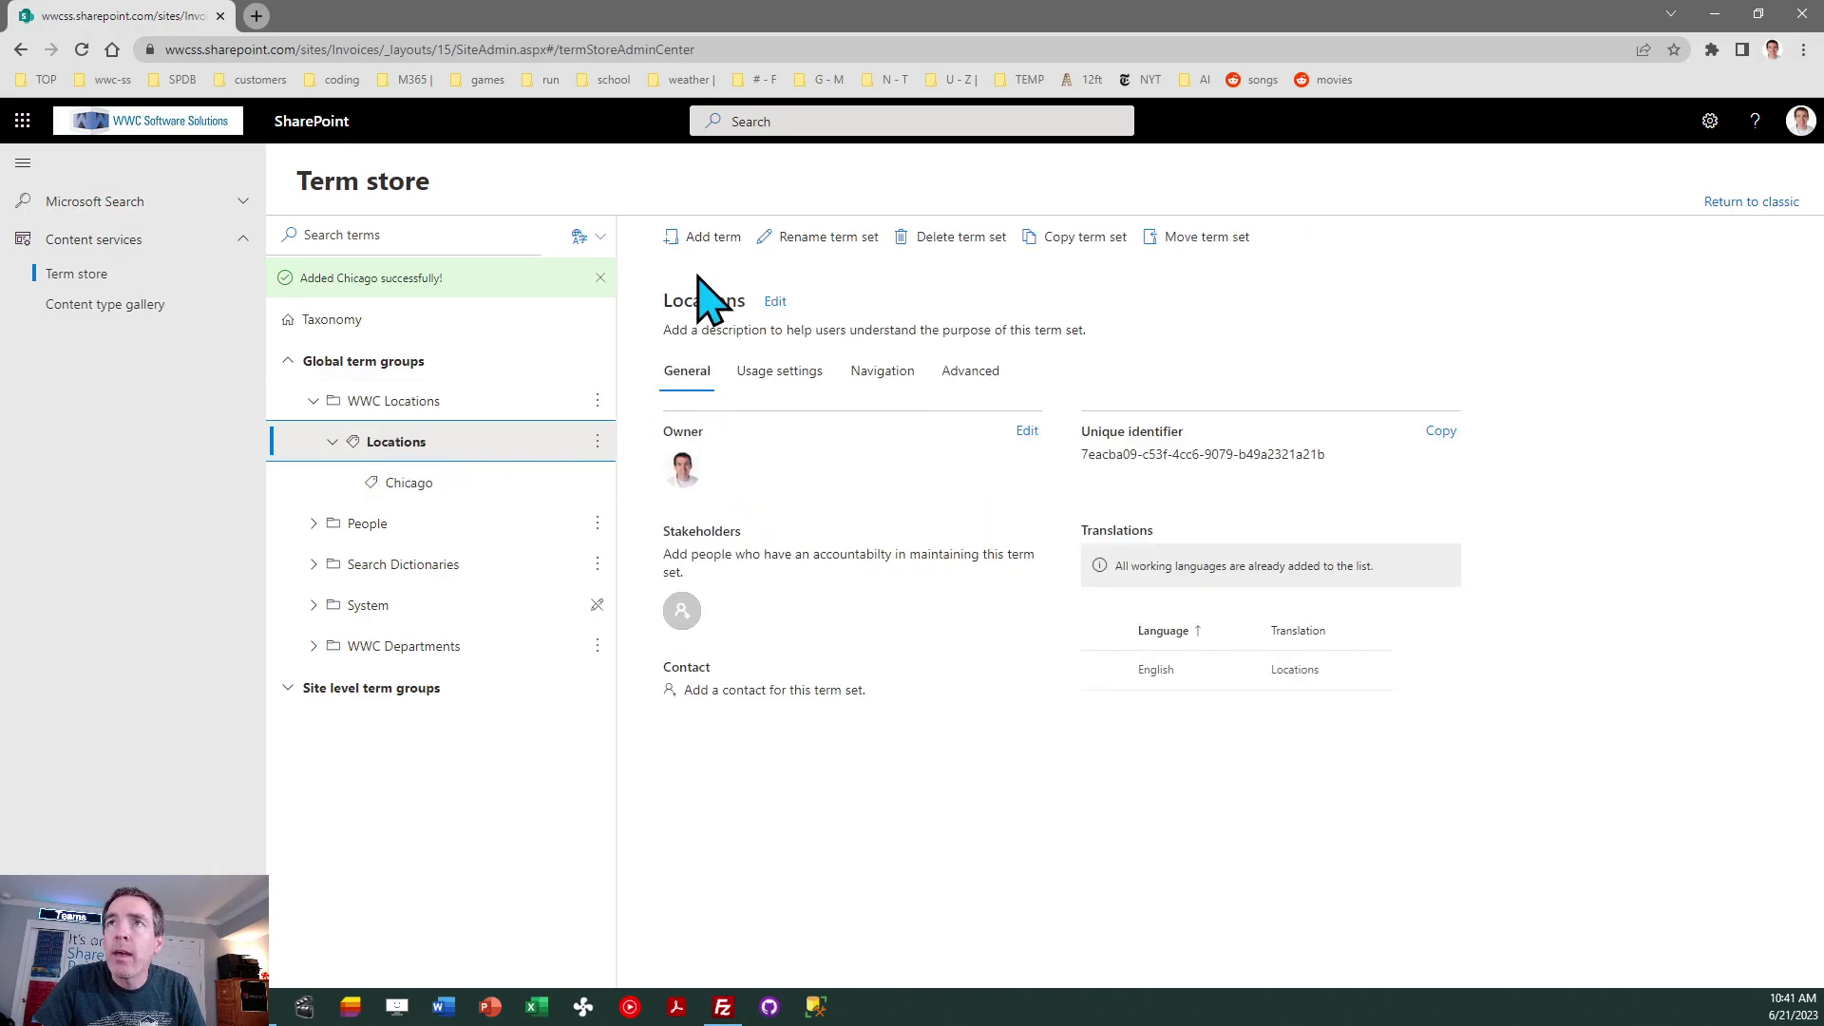
left_click(707, 239)
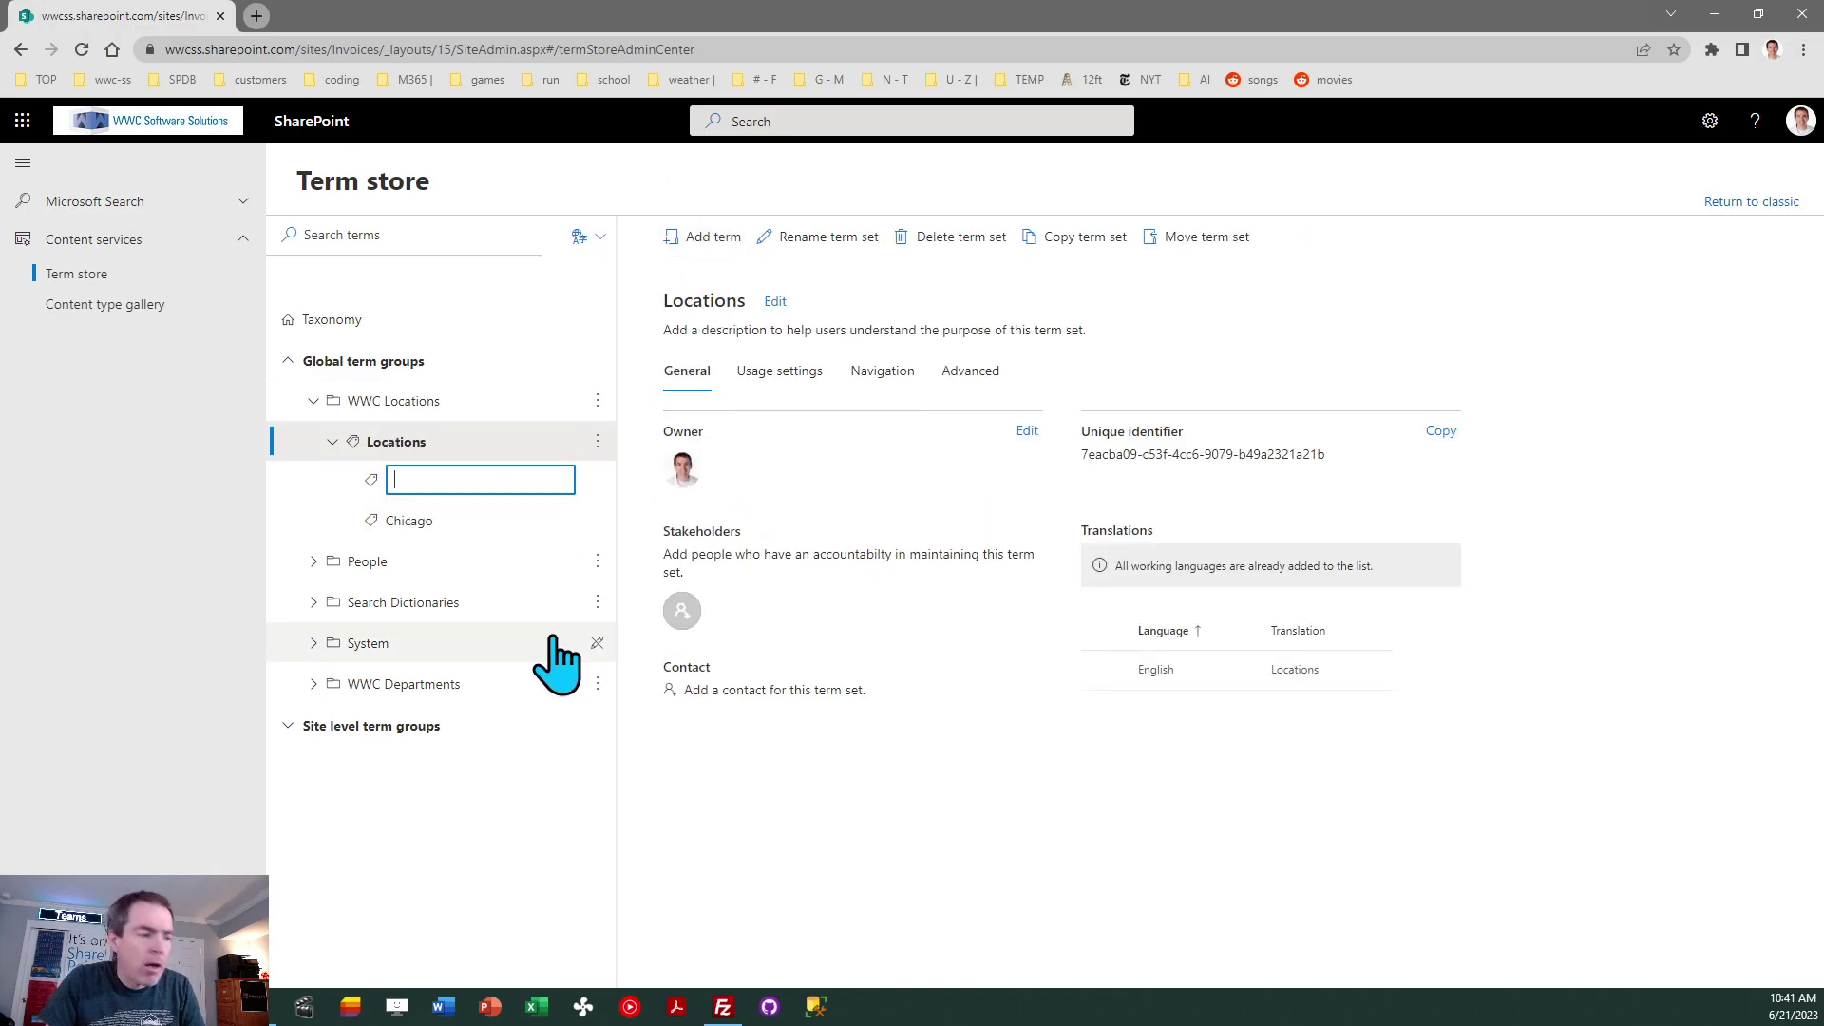
type("Houston")
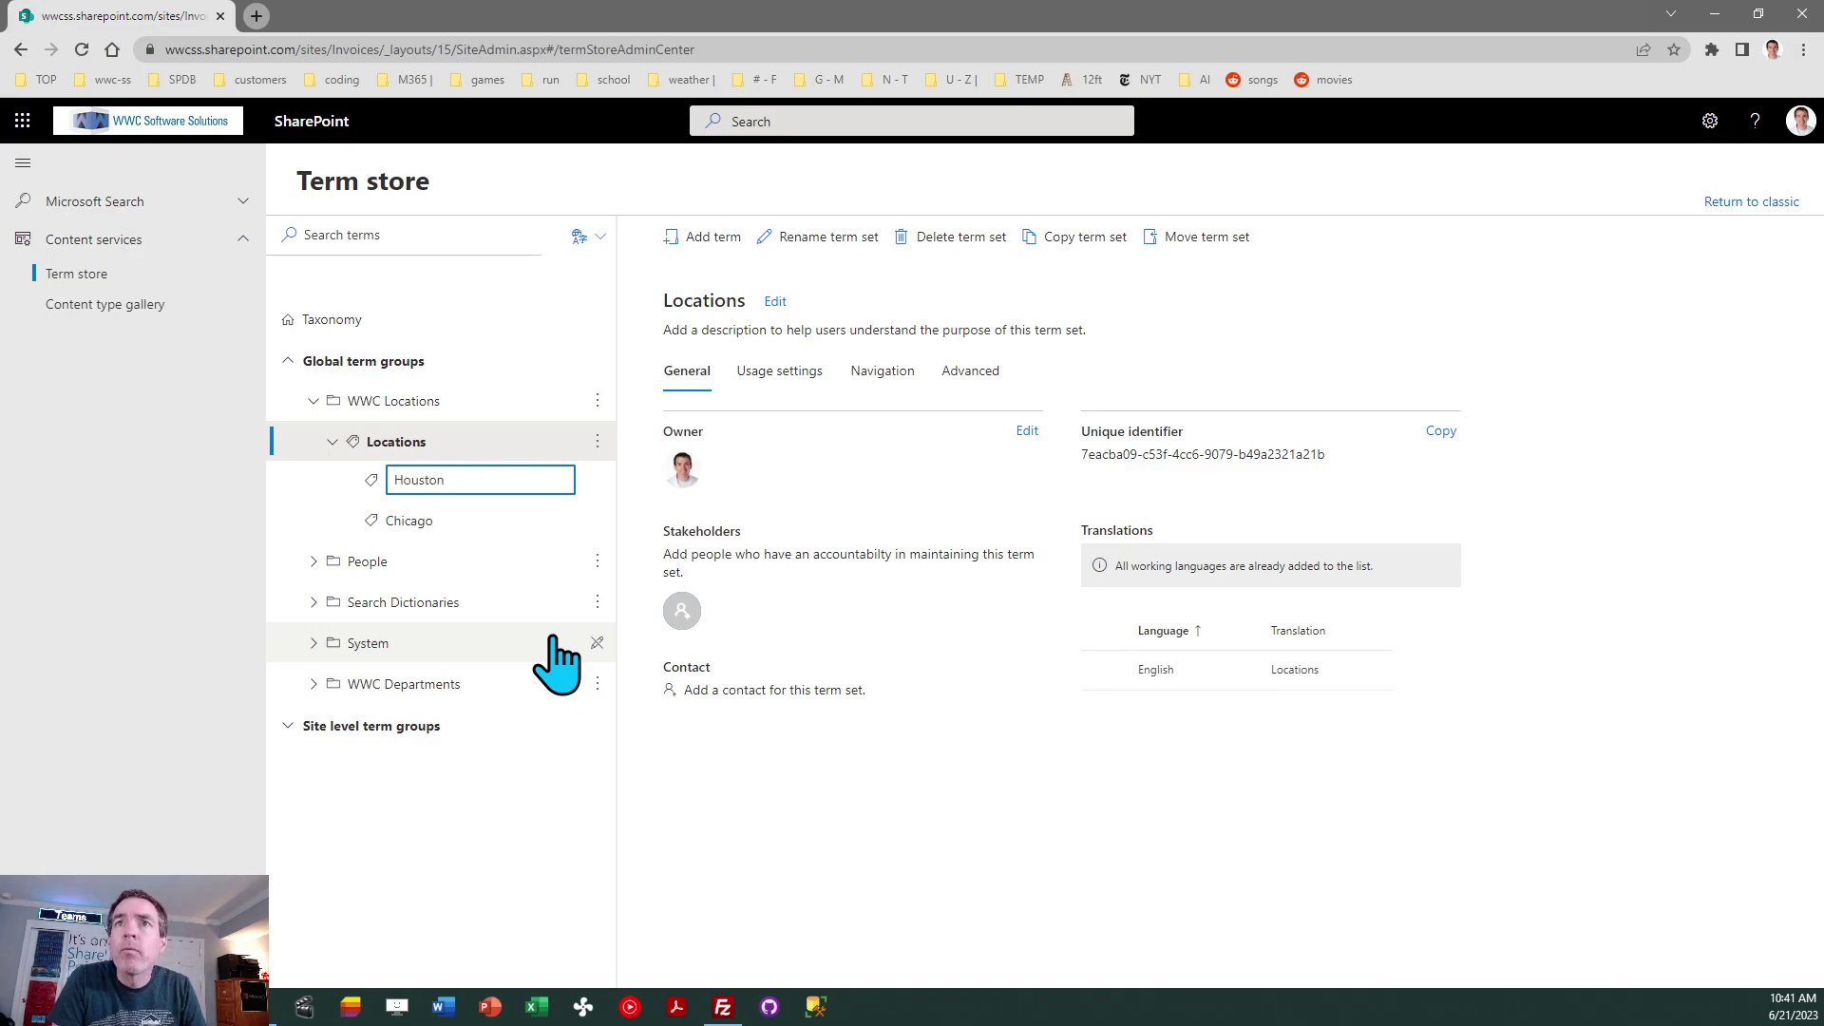
key("Return")
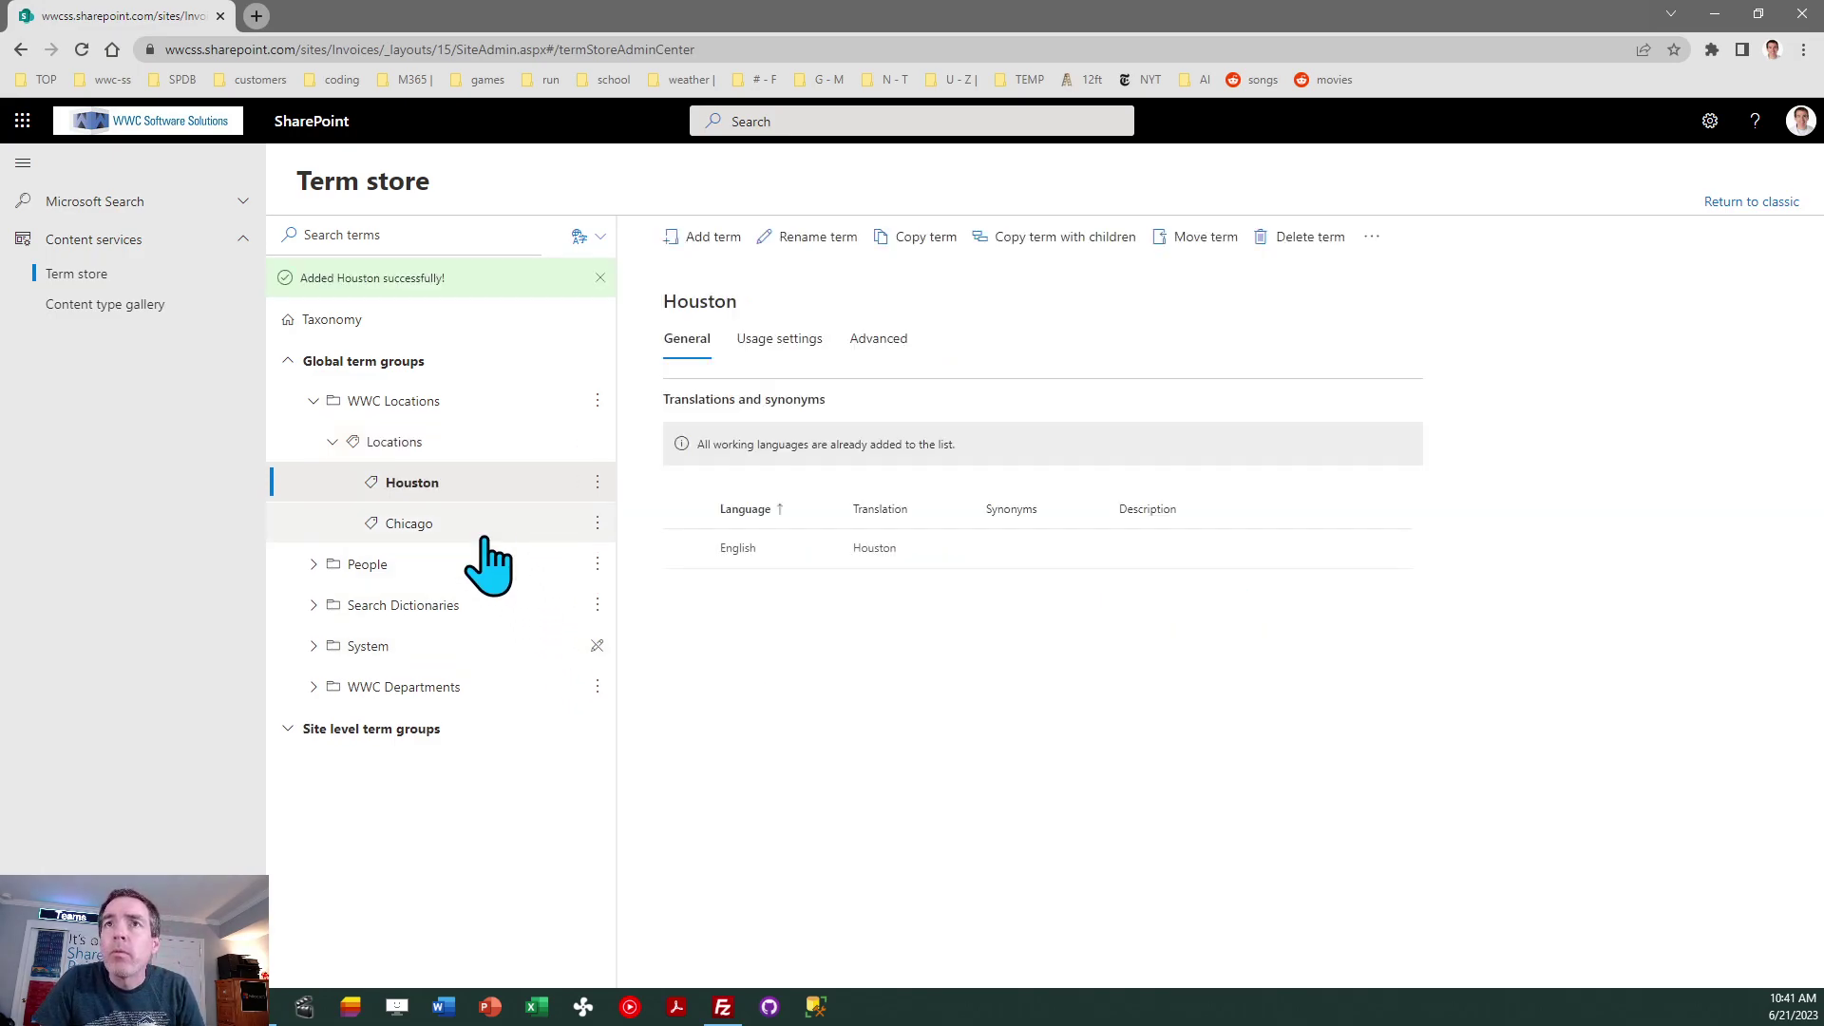
left_click(429, 443)
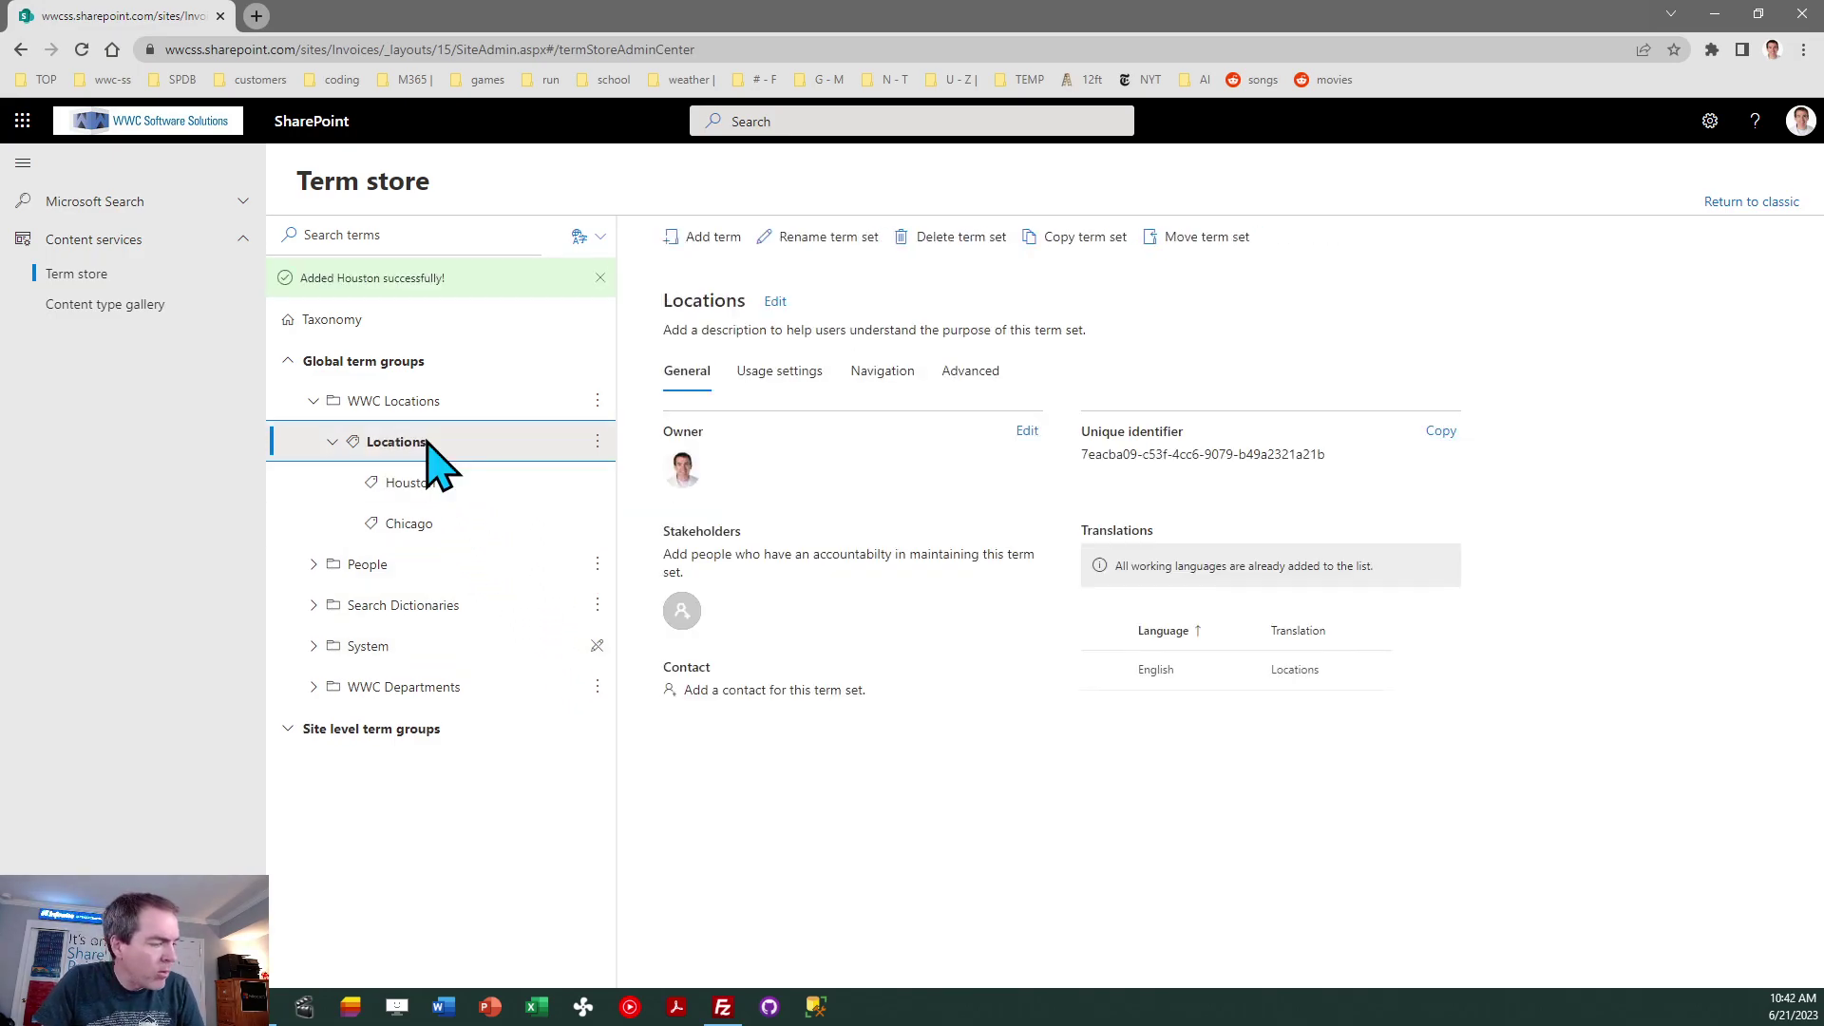
Add San Diego and Winston Salem as terms in the Locations term set.
left_click(724, 241)
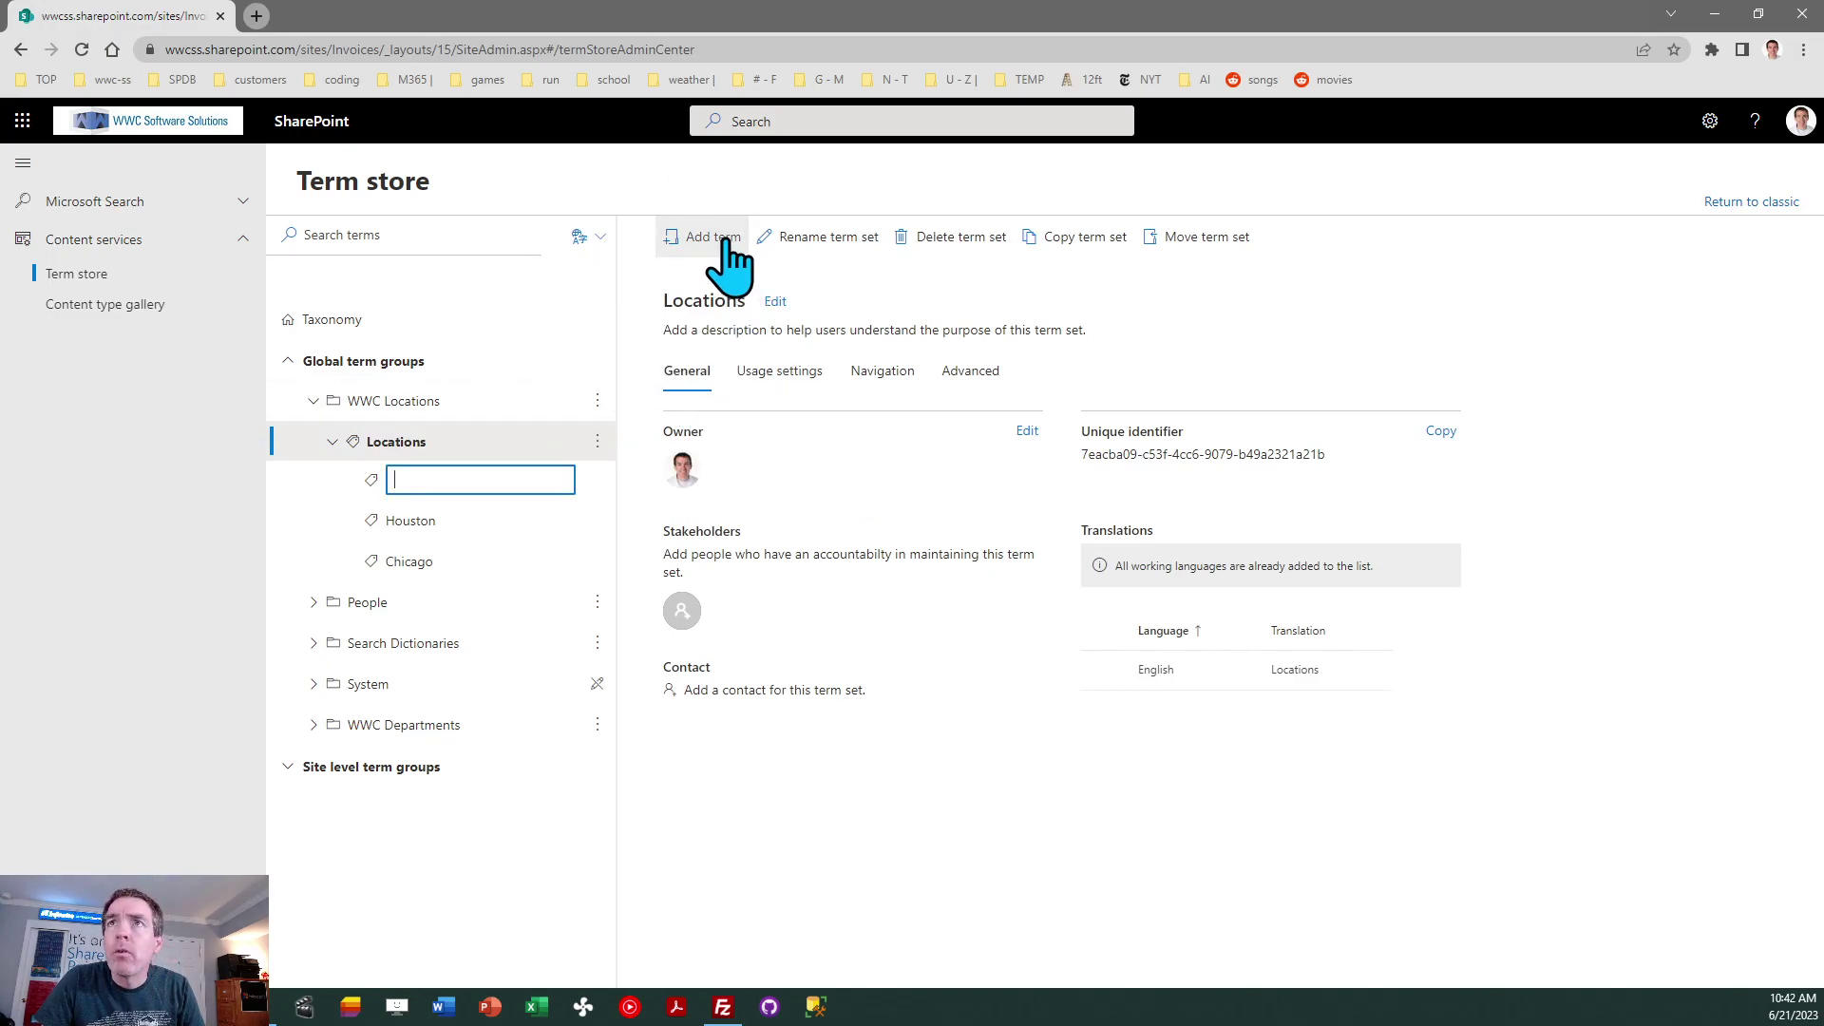
type("San")
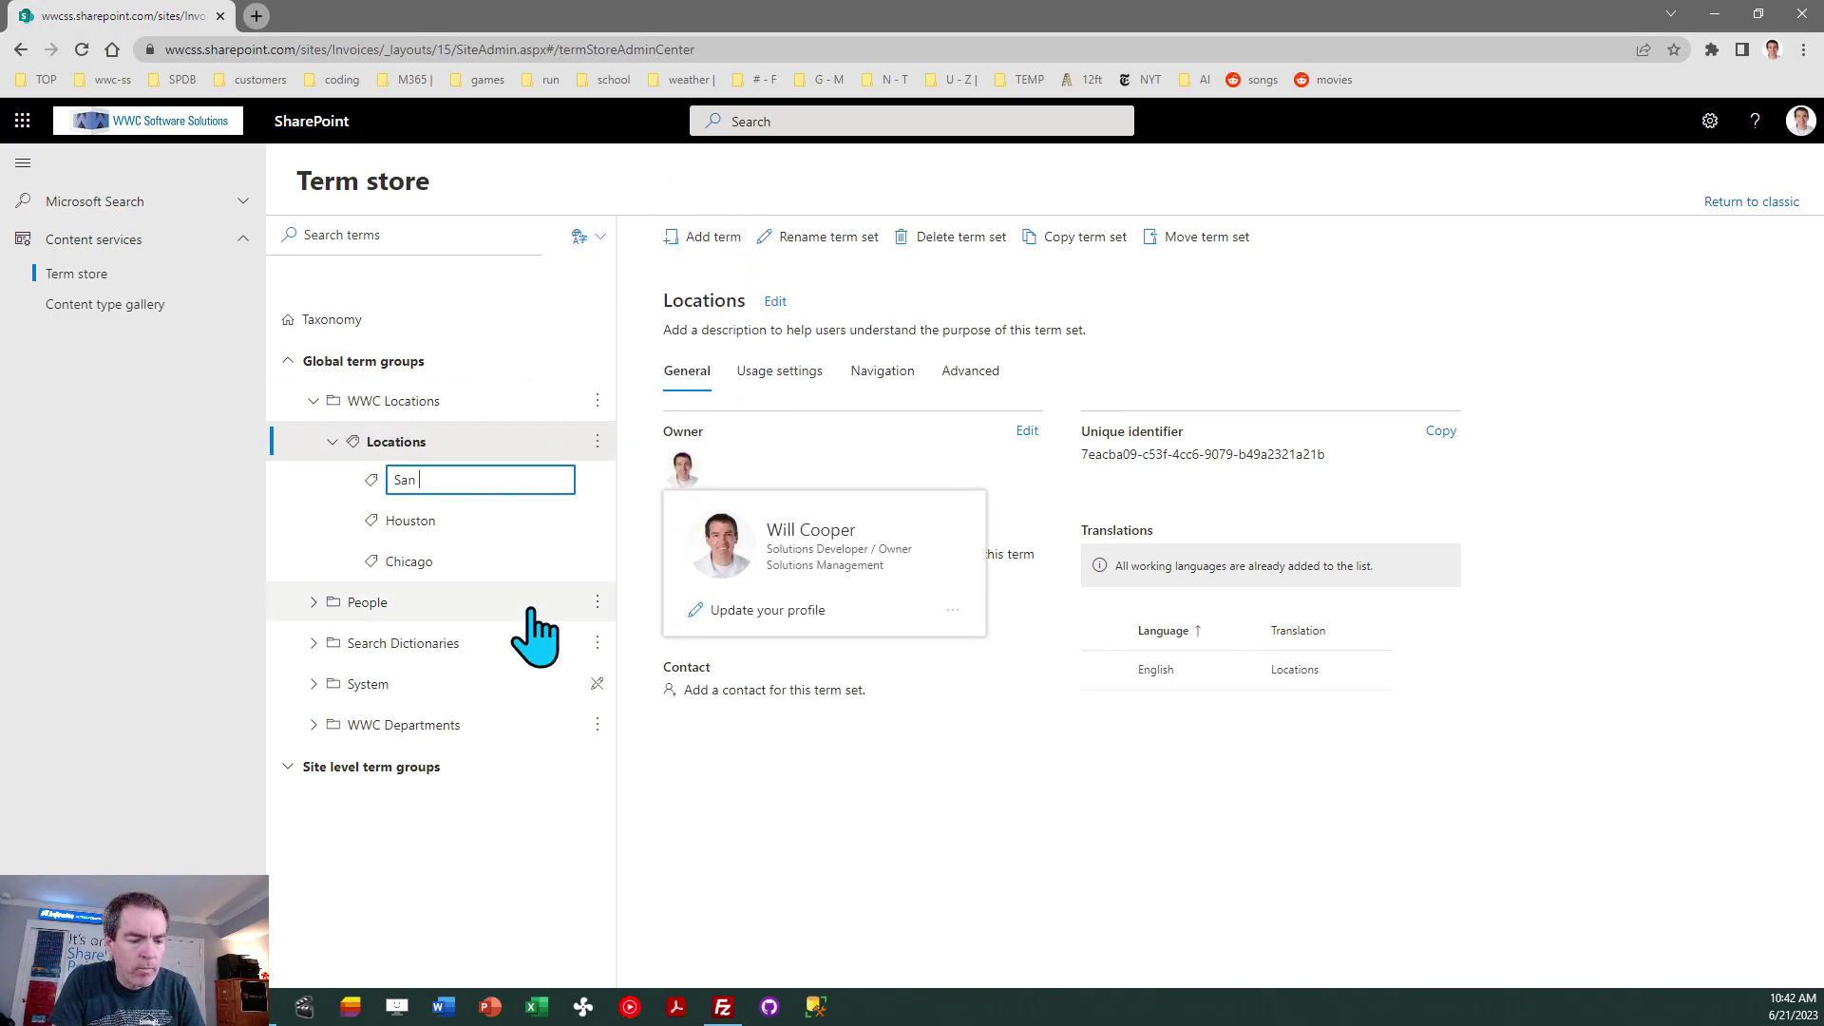
key("Escape")
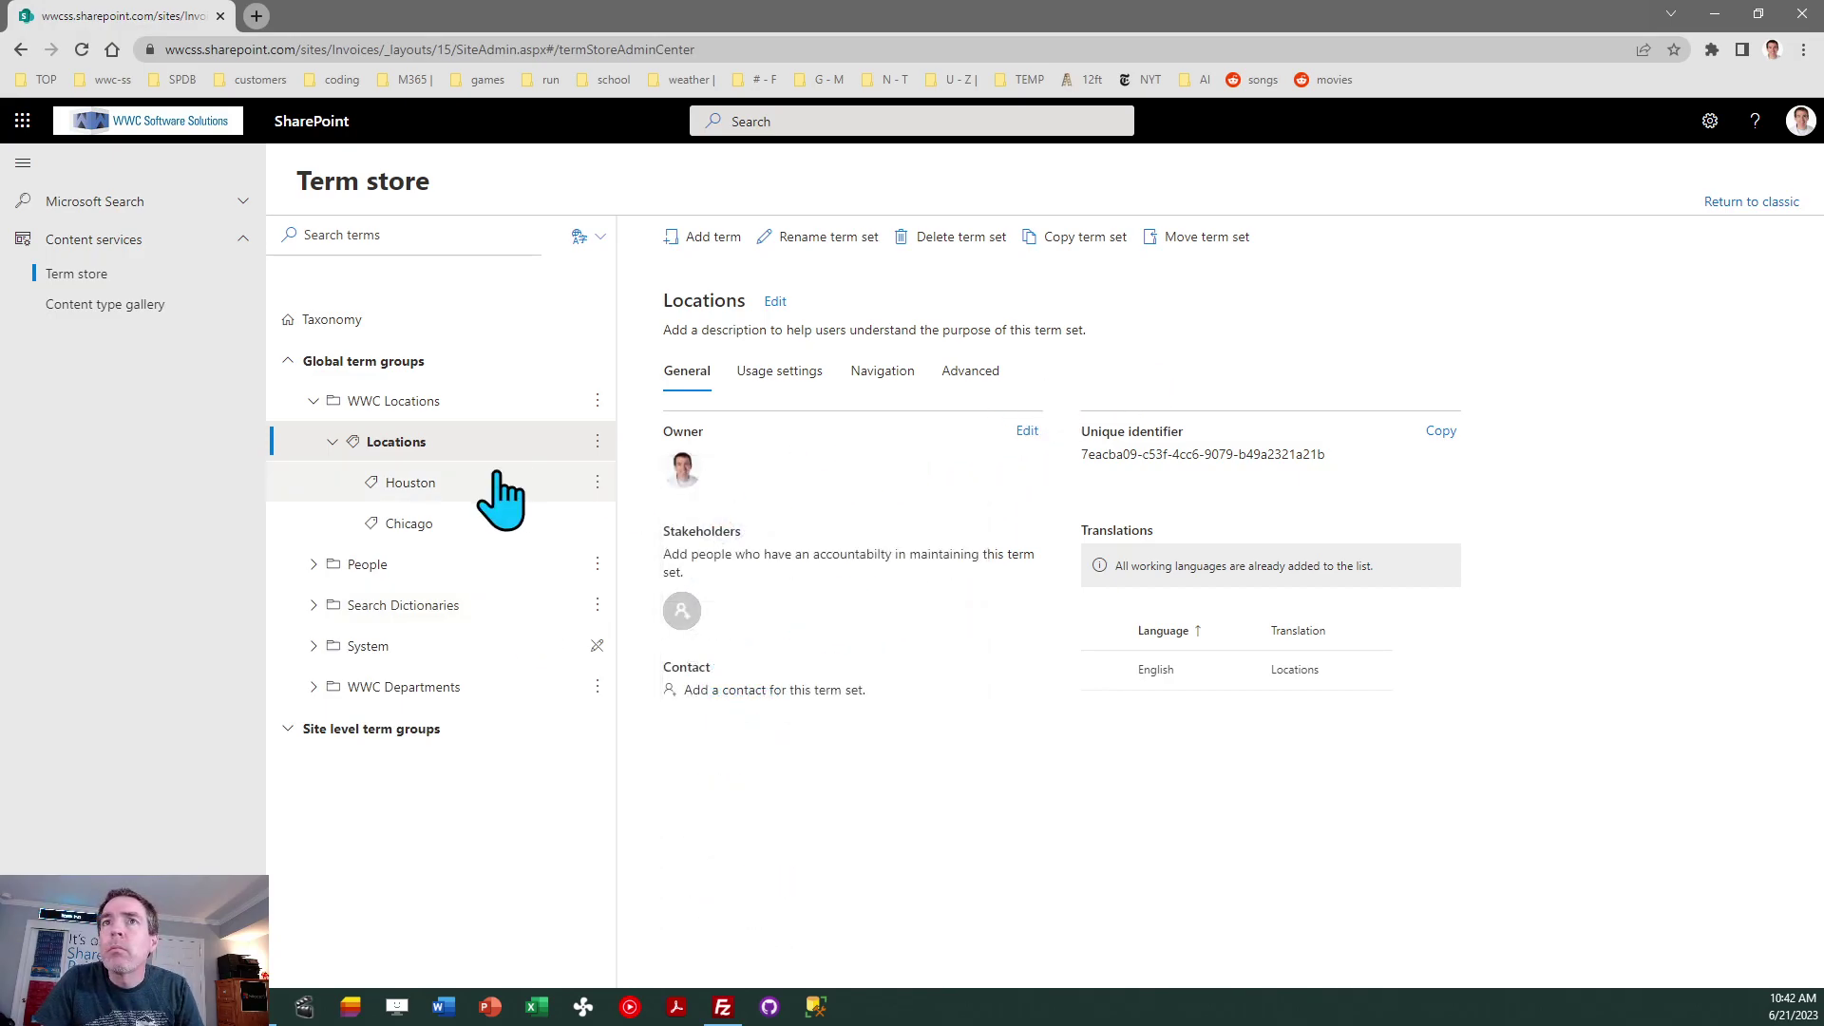
left_click(686, 239)
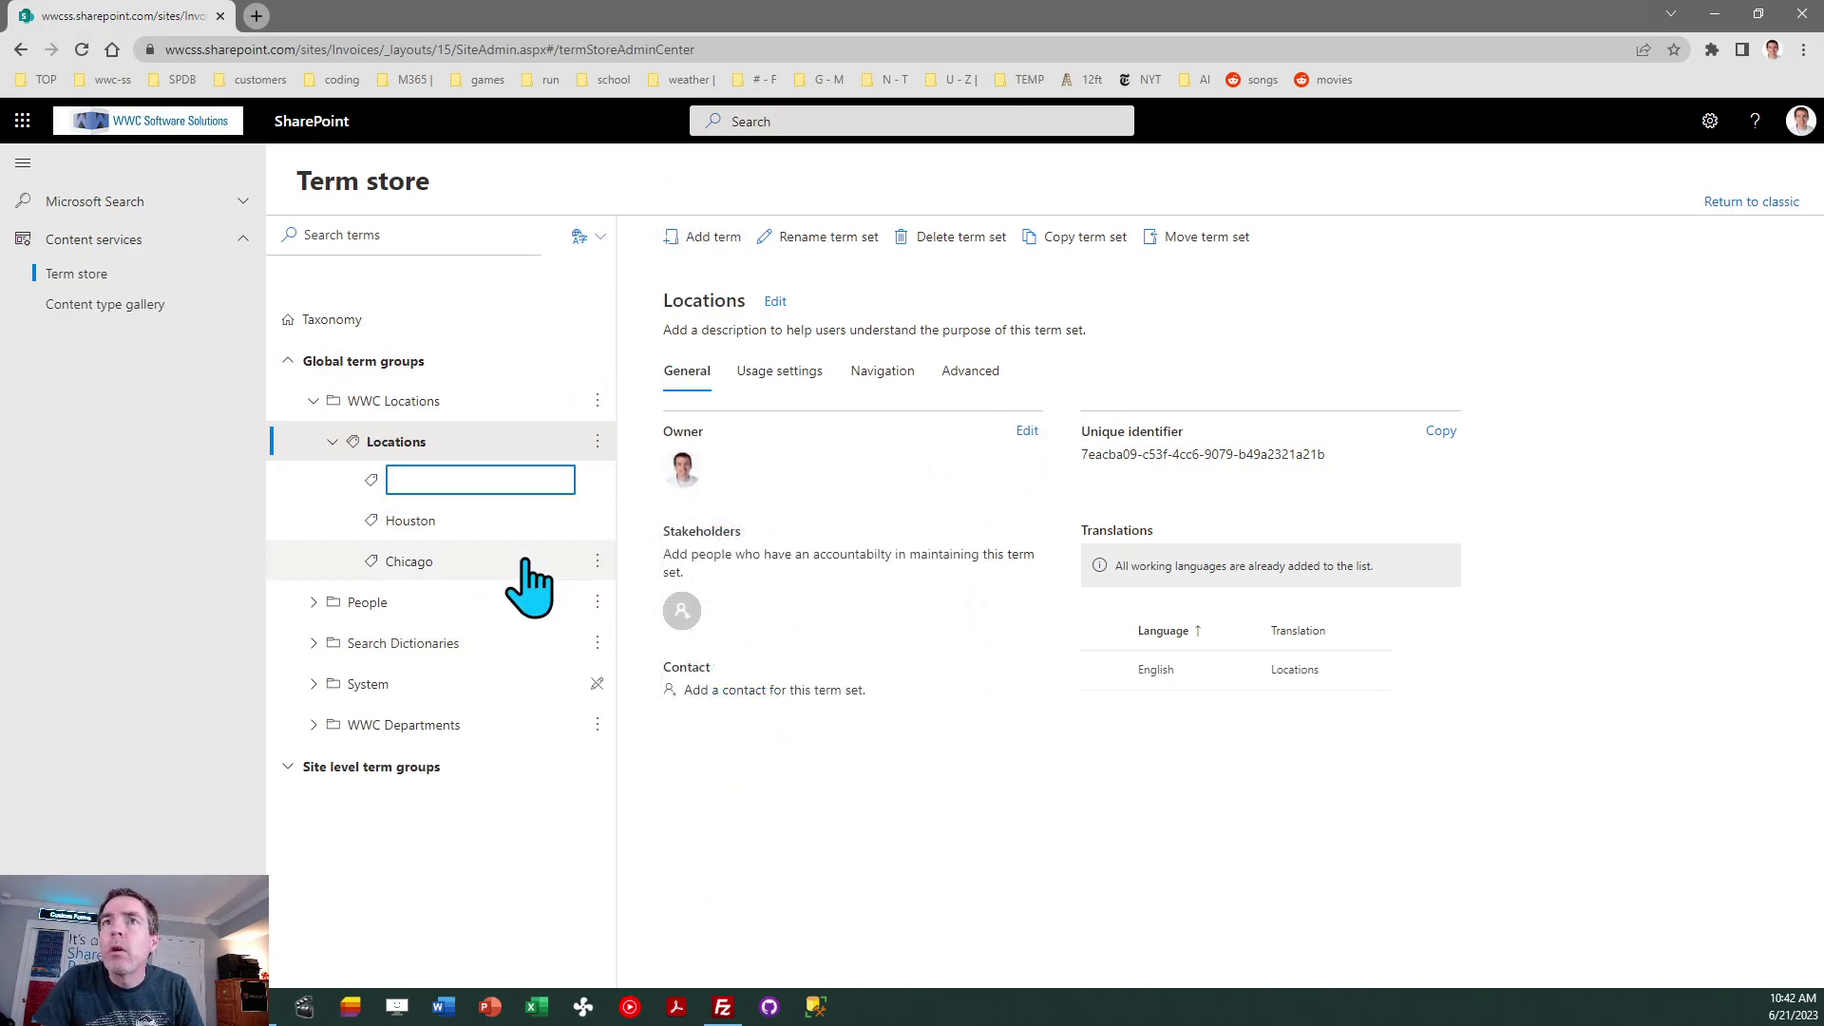
type("San Diego")
key("Return")
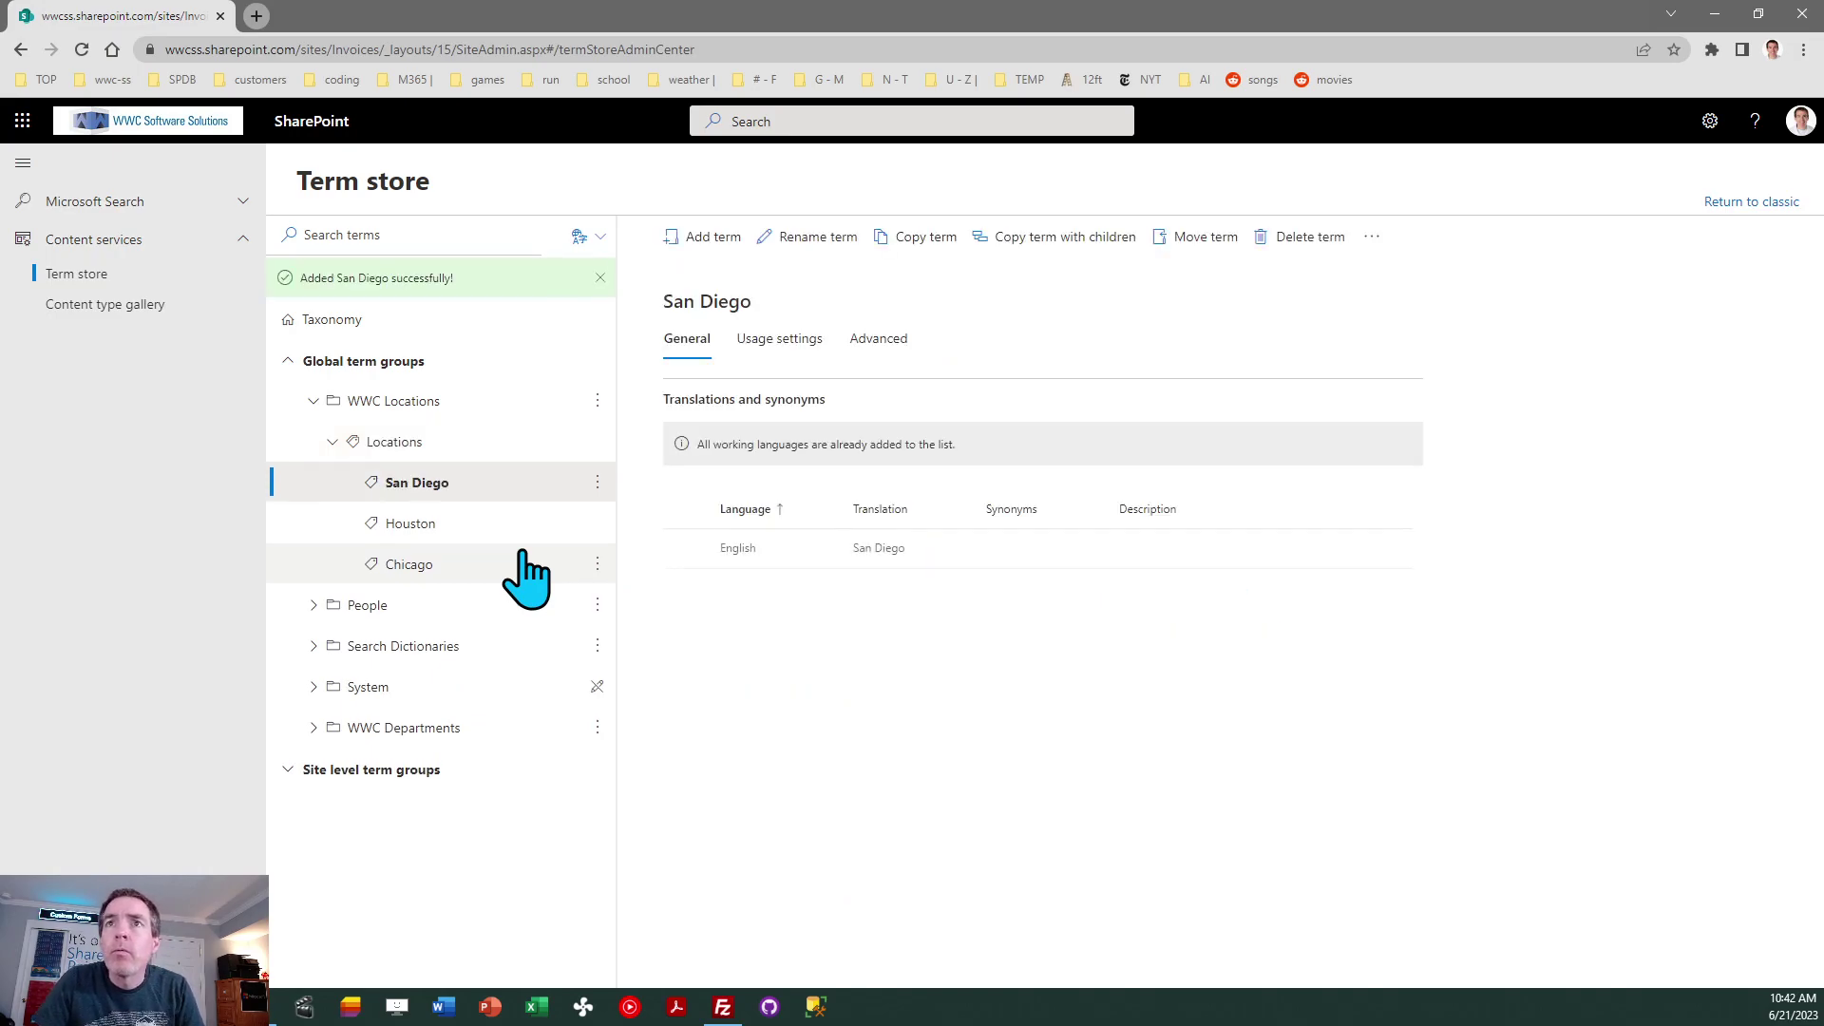
left_click(438, 445)
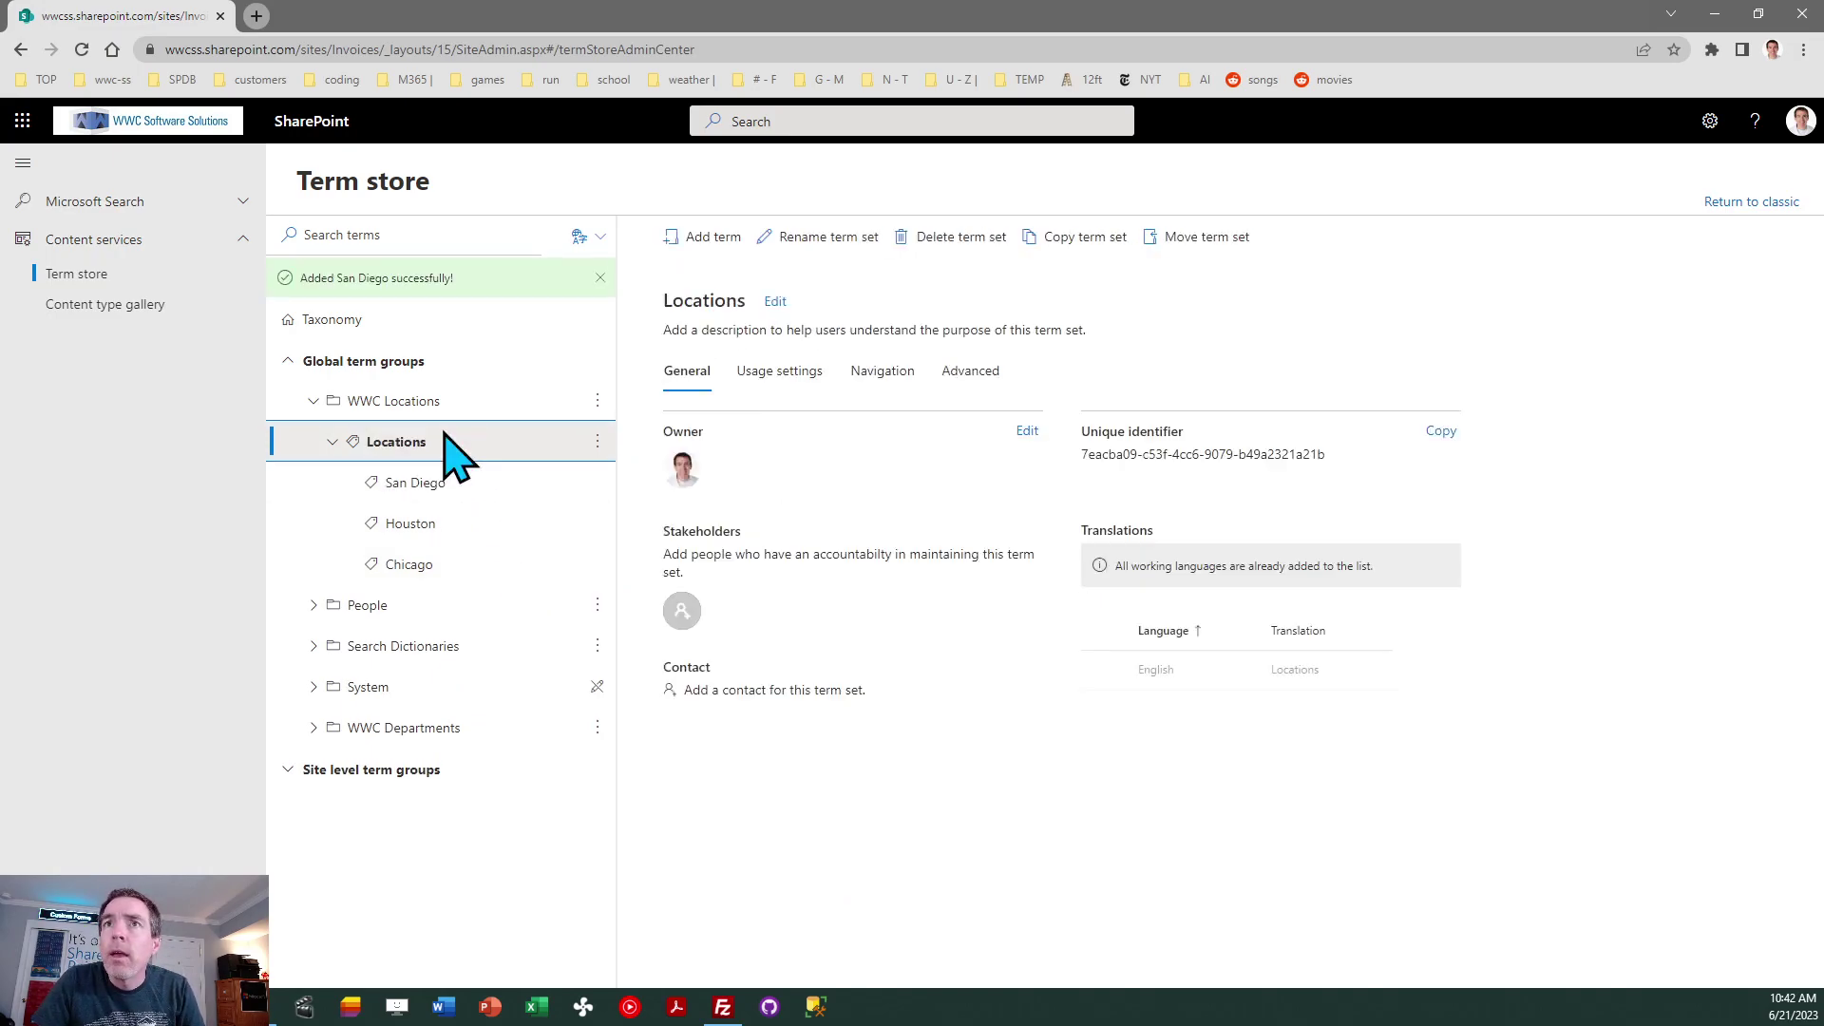
left_click(711, 239)
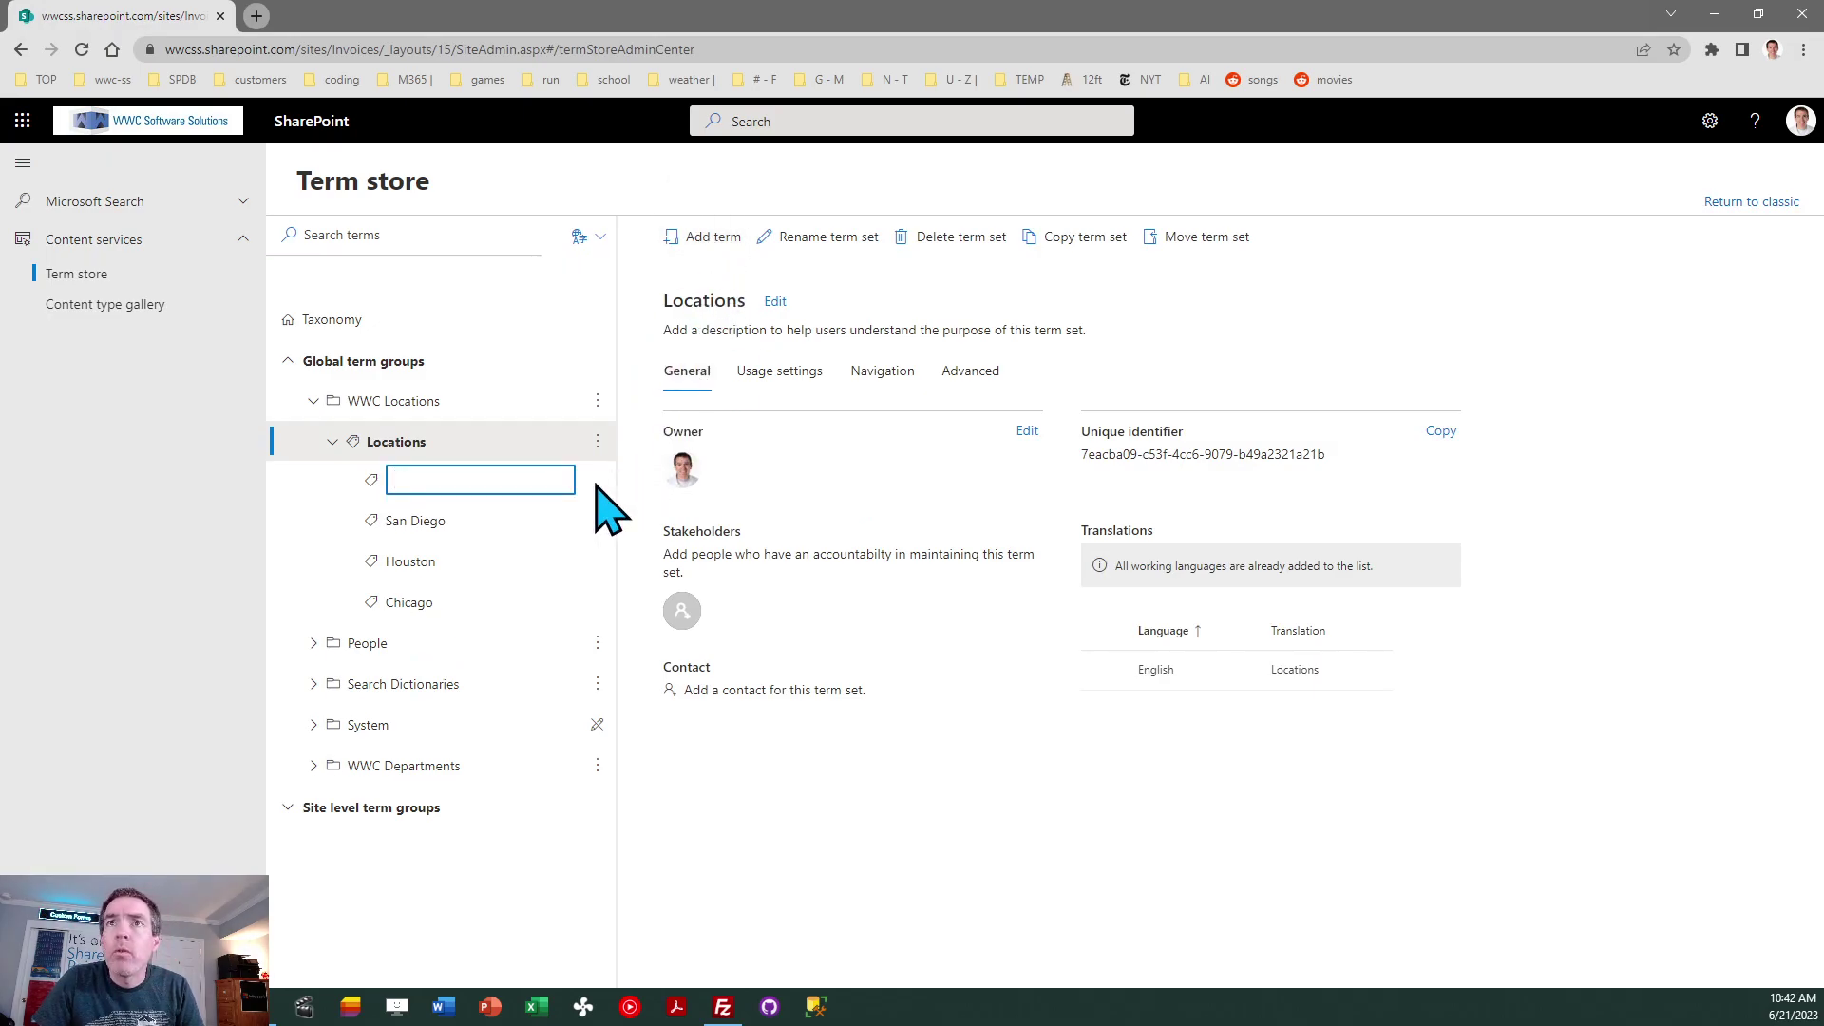
type("Winston Salem")
key("Return")
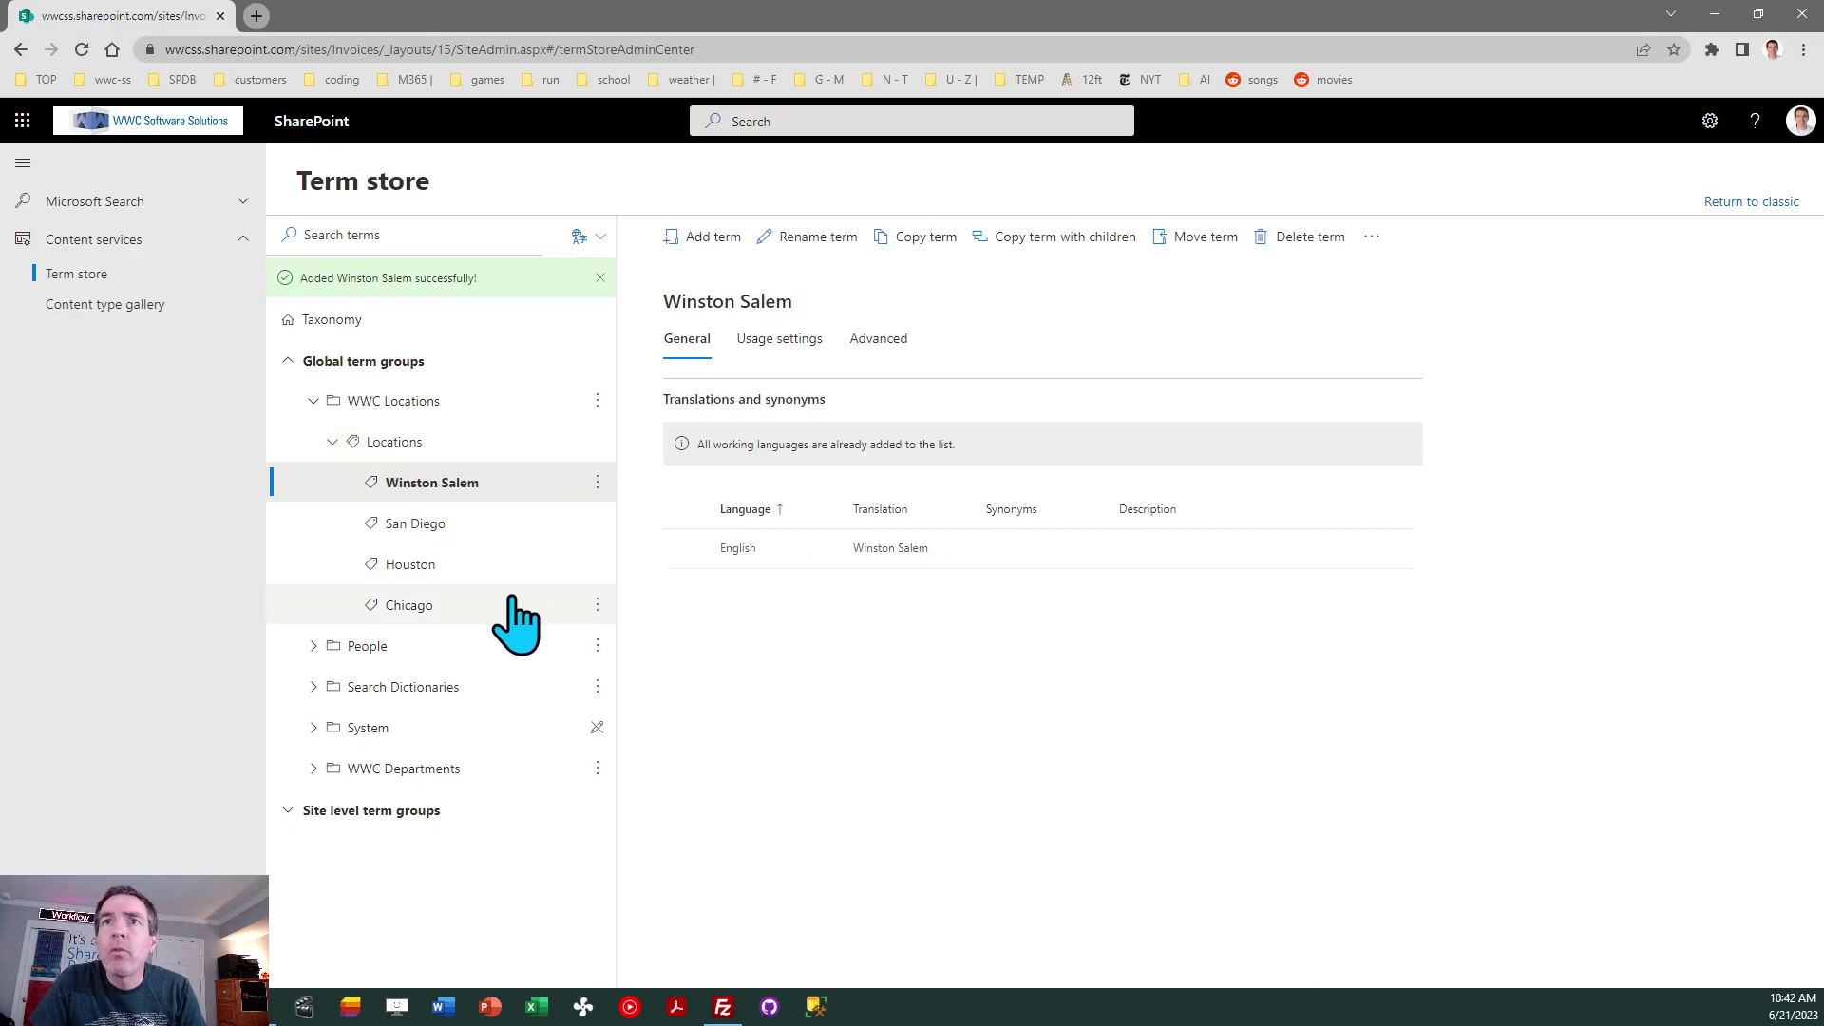
left_click(404, 443)
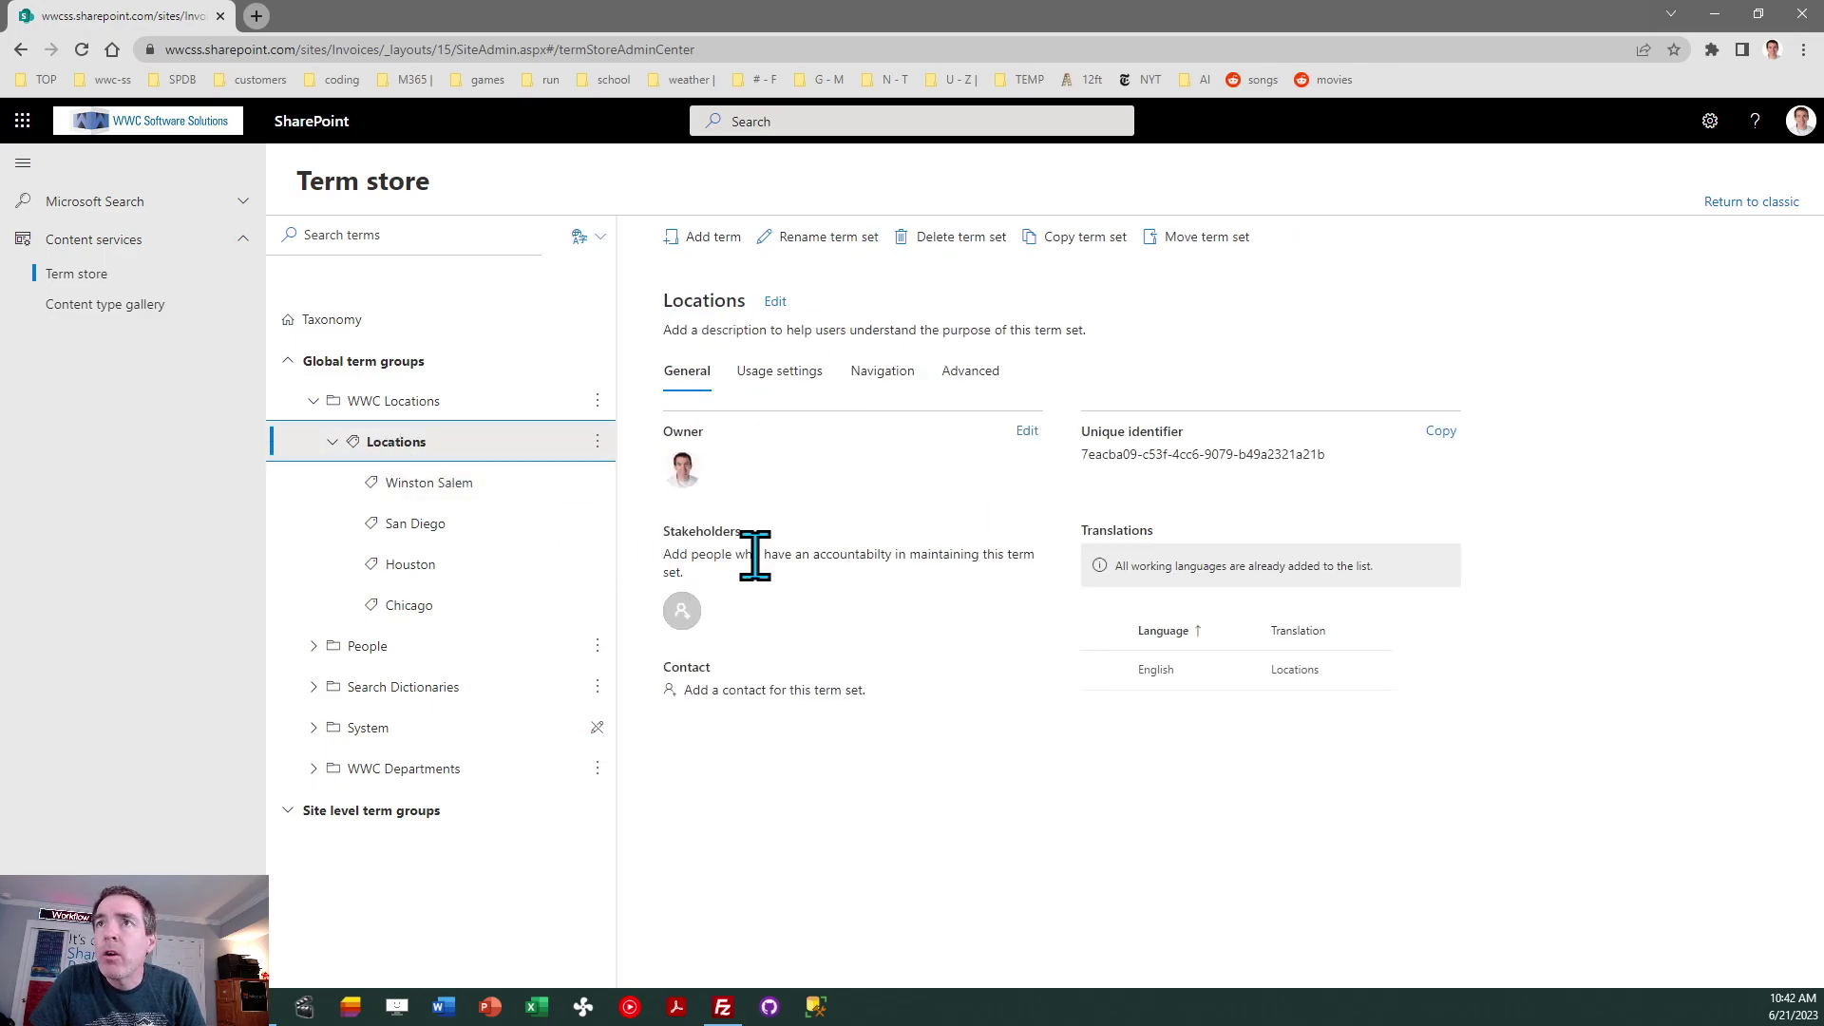
Show the Locations usage settings: closed submission, tagging enabled, alphabetical sort order.
left_click(767, 380)
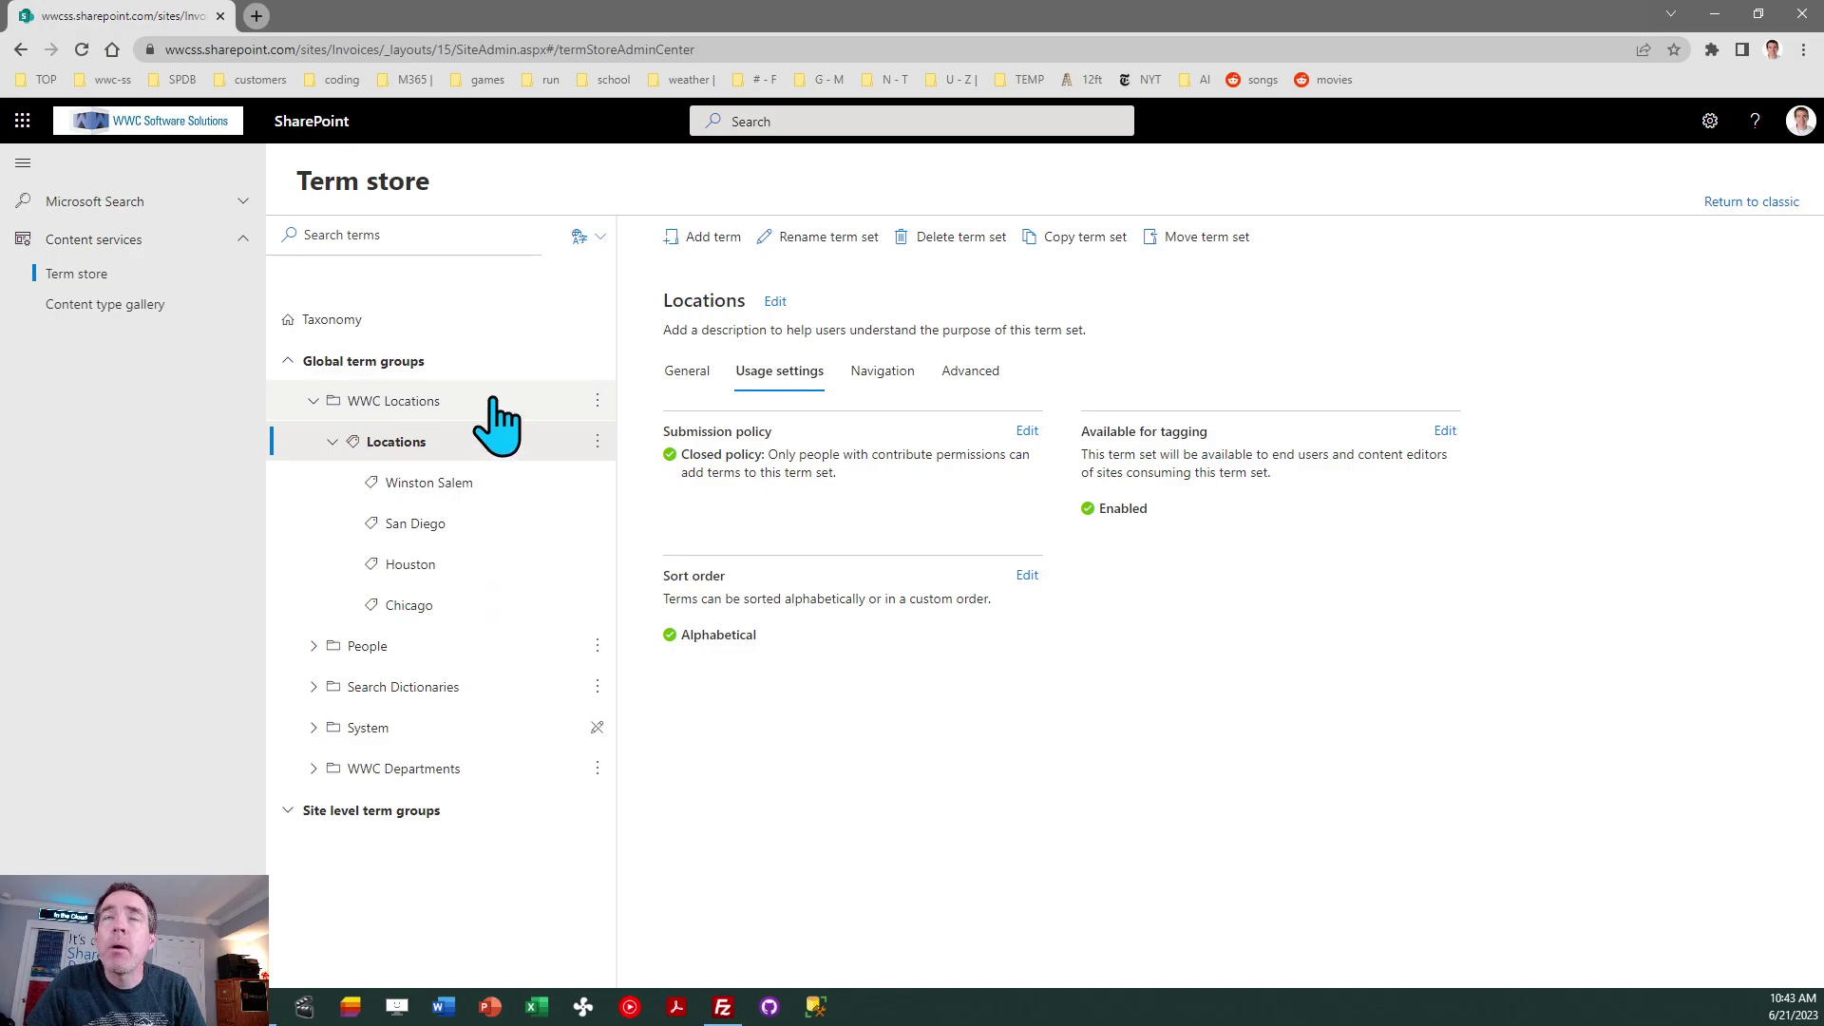
Return to the Projects list and open its list settings page.
left_click(20, 50)
left_click(20, 49)
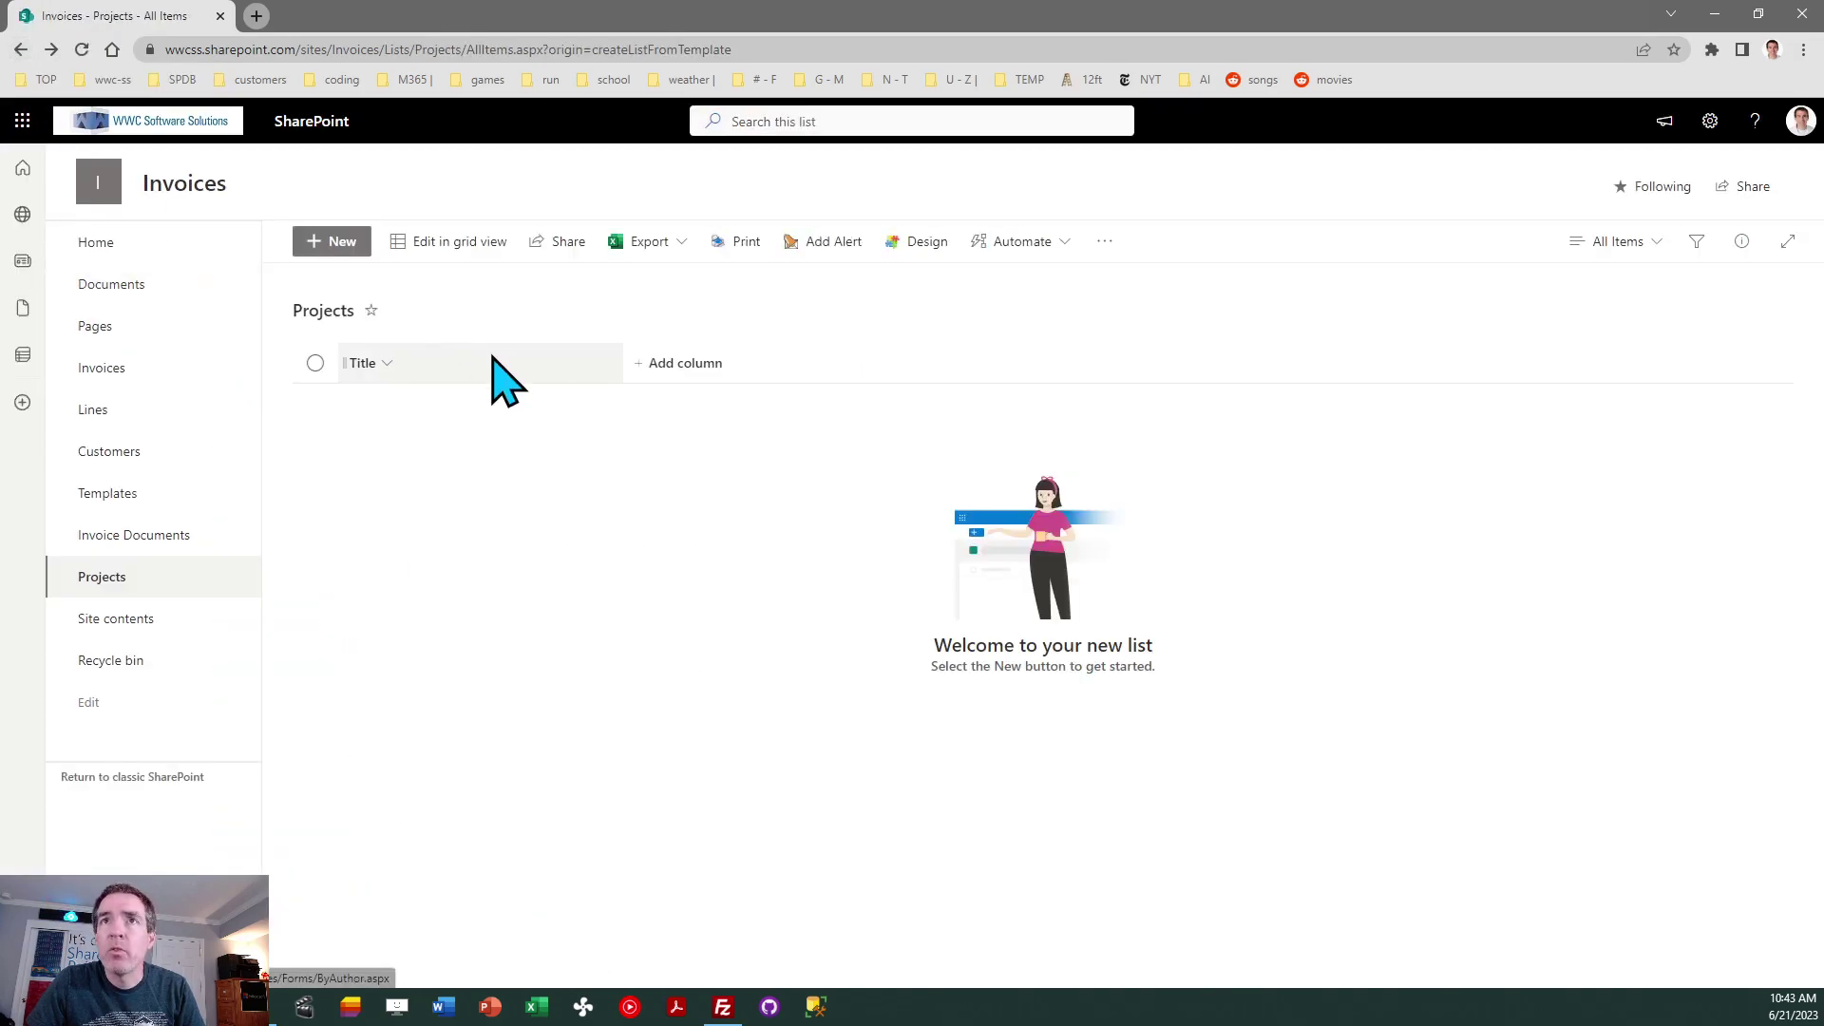
left_click(1710, 122)
left_click(1579, 318)
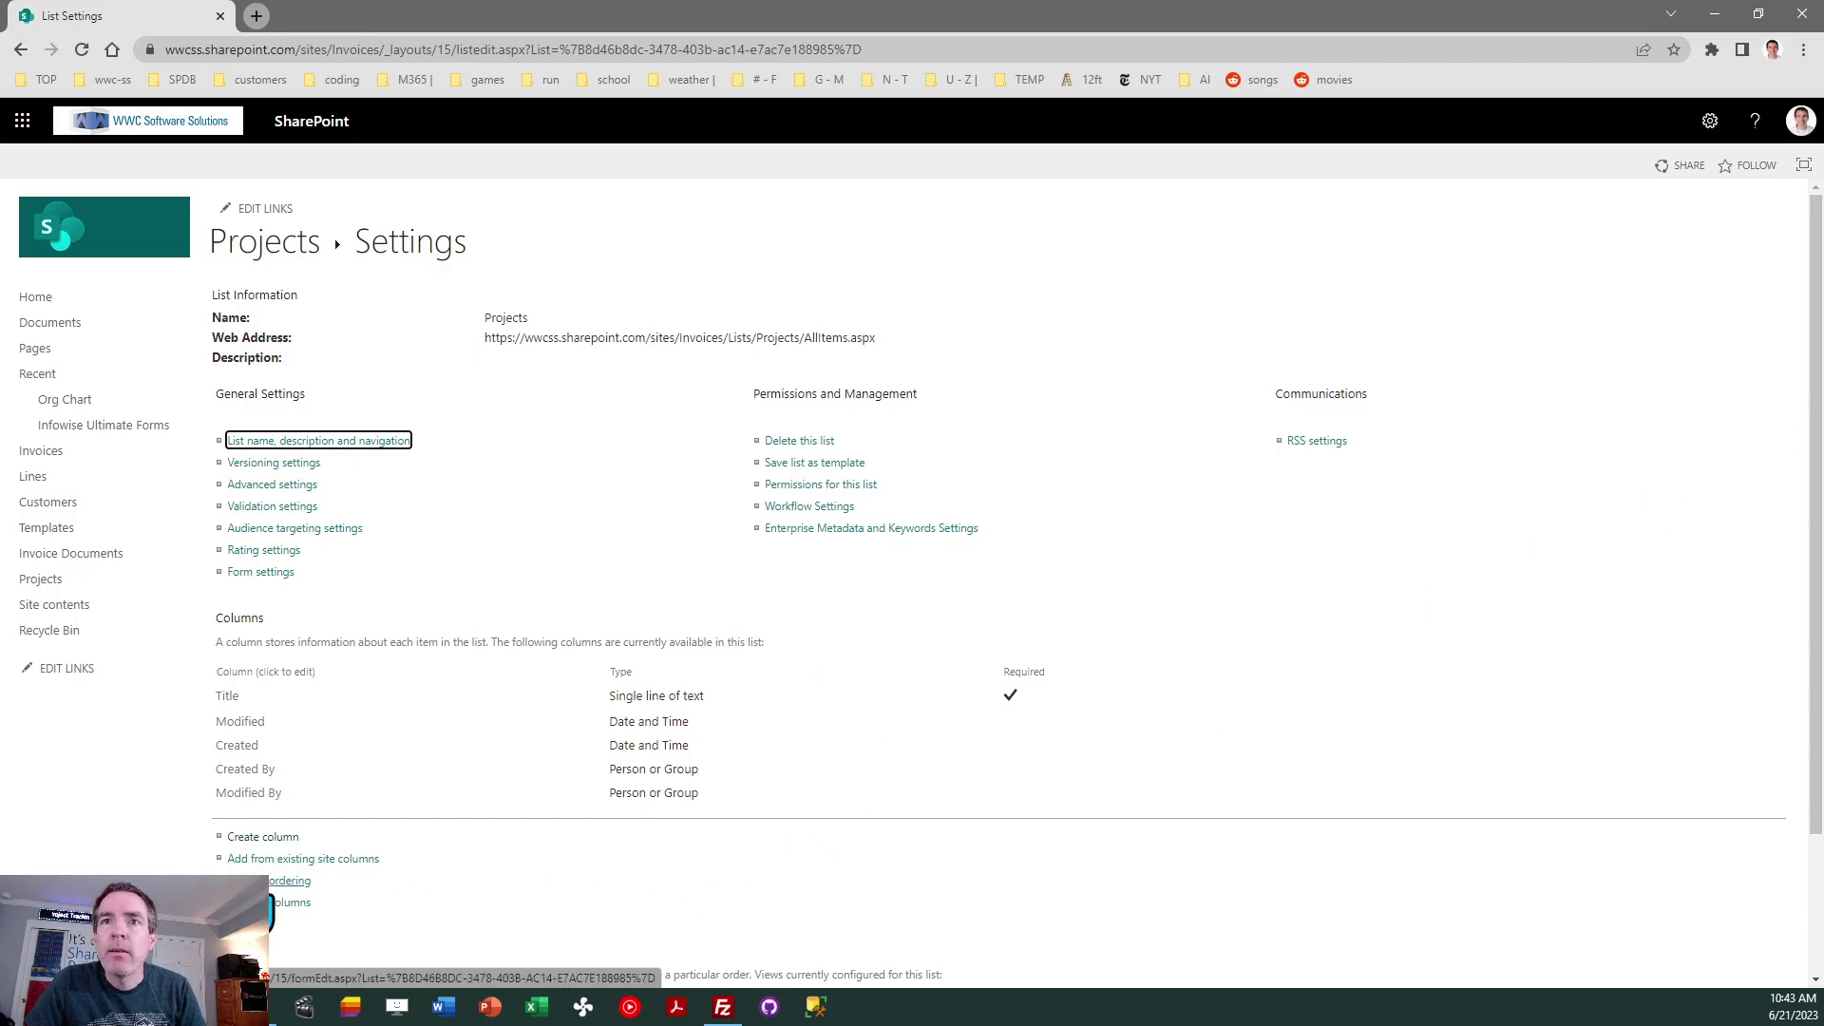
Start a new column named Location of type Managed Metadata.
left_click(260, 839)
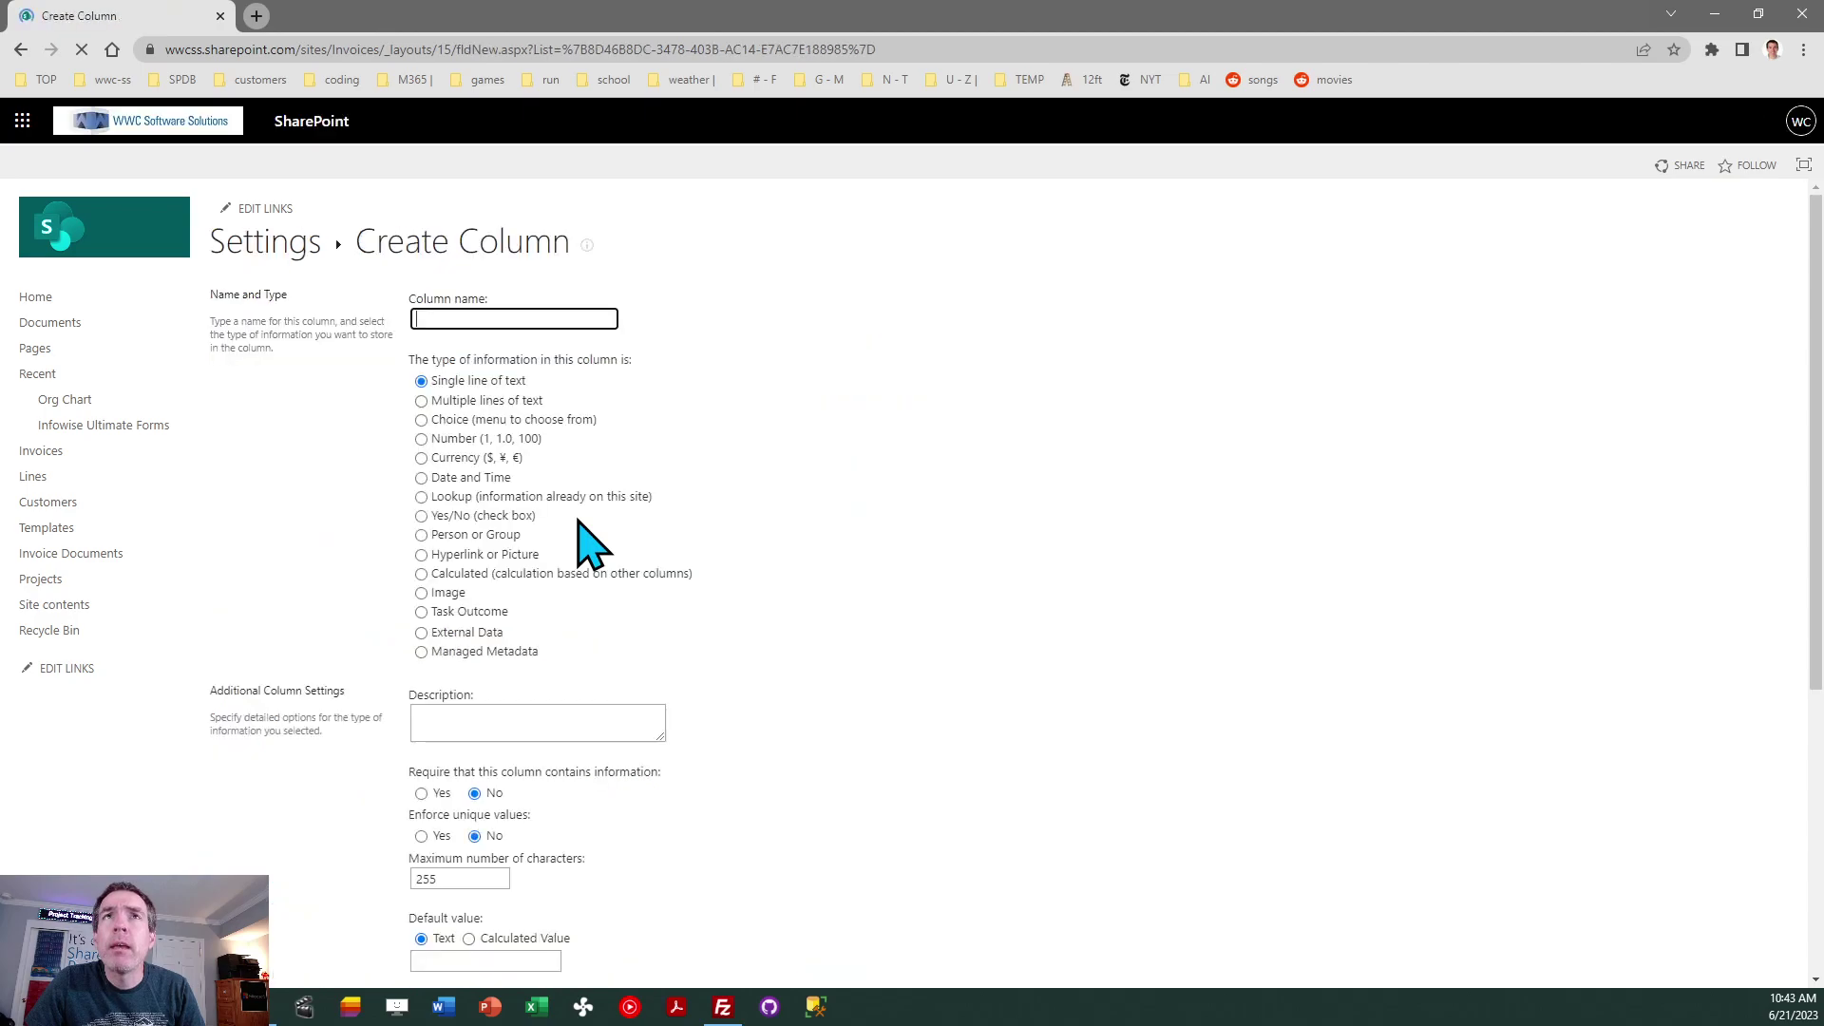
type("L")
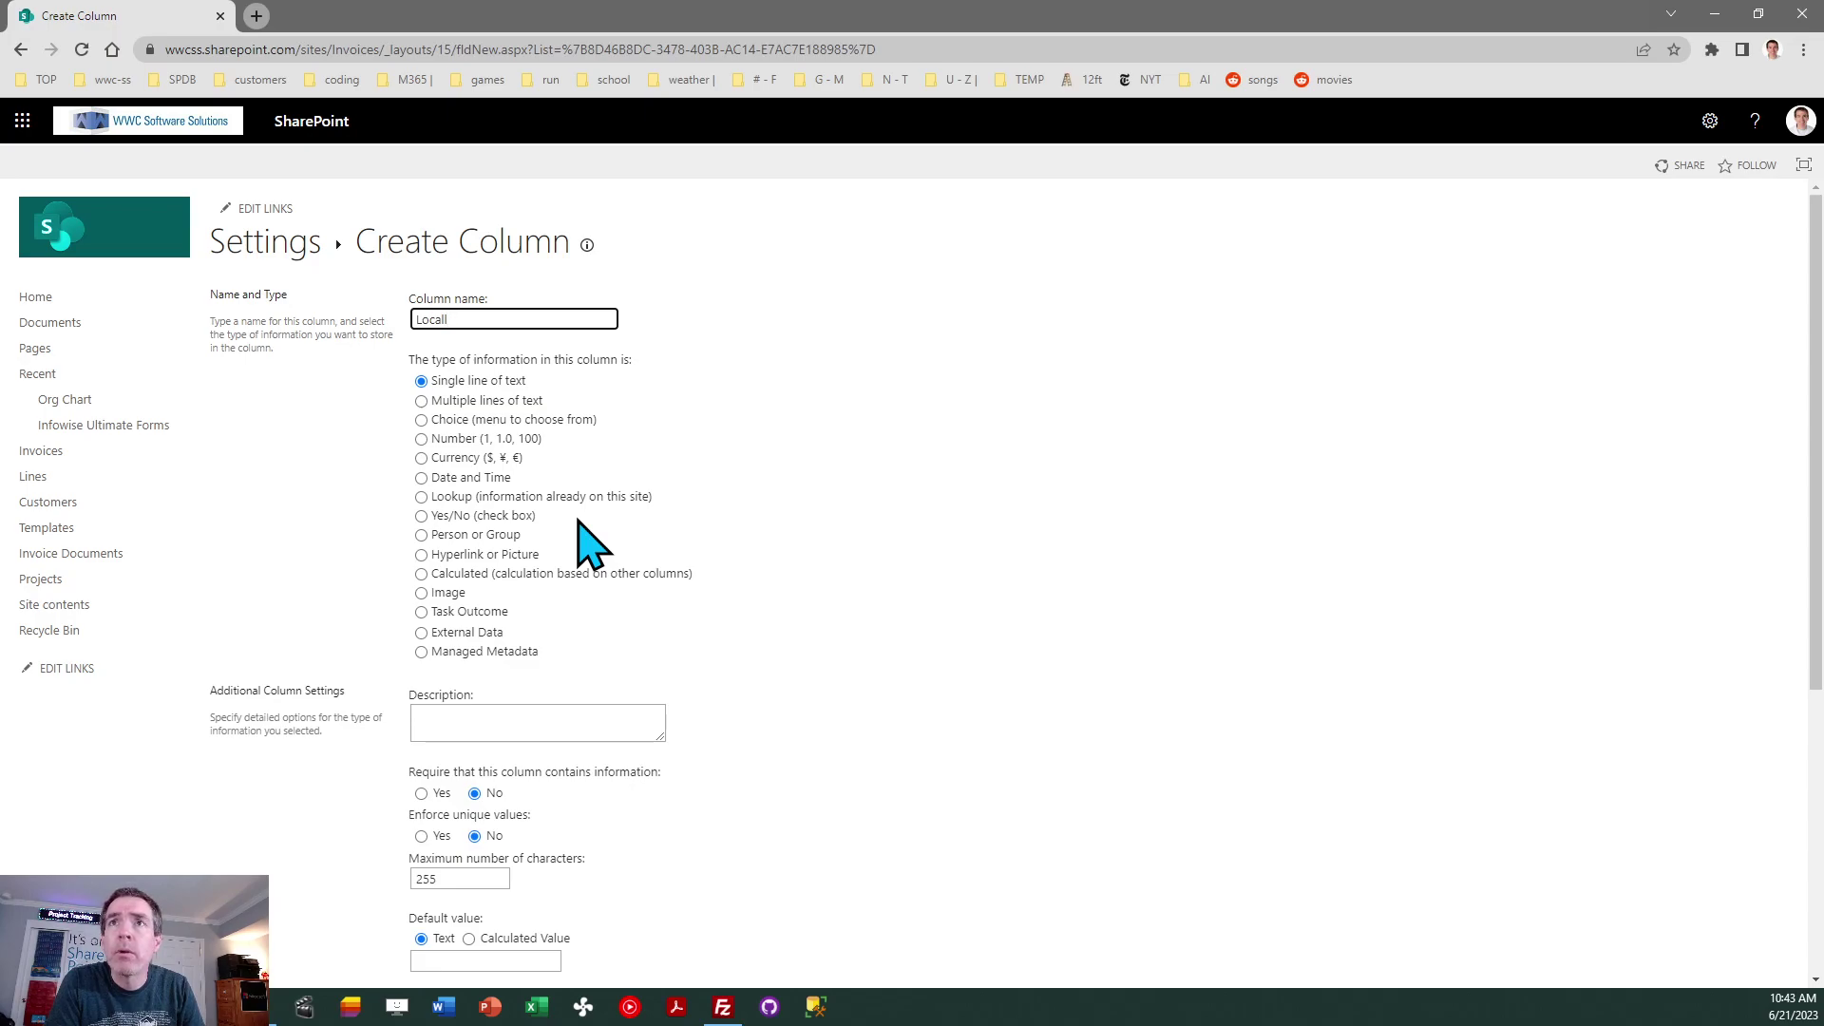
type("ocation")
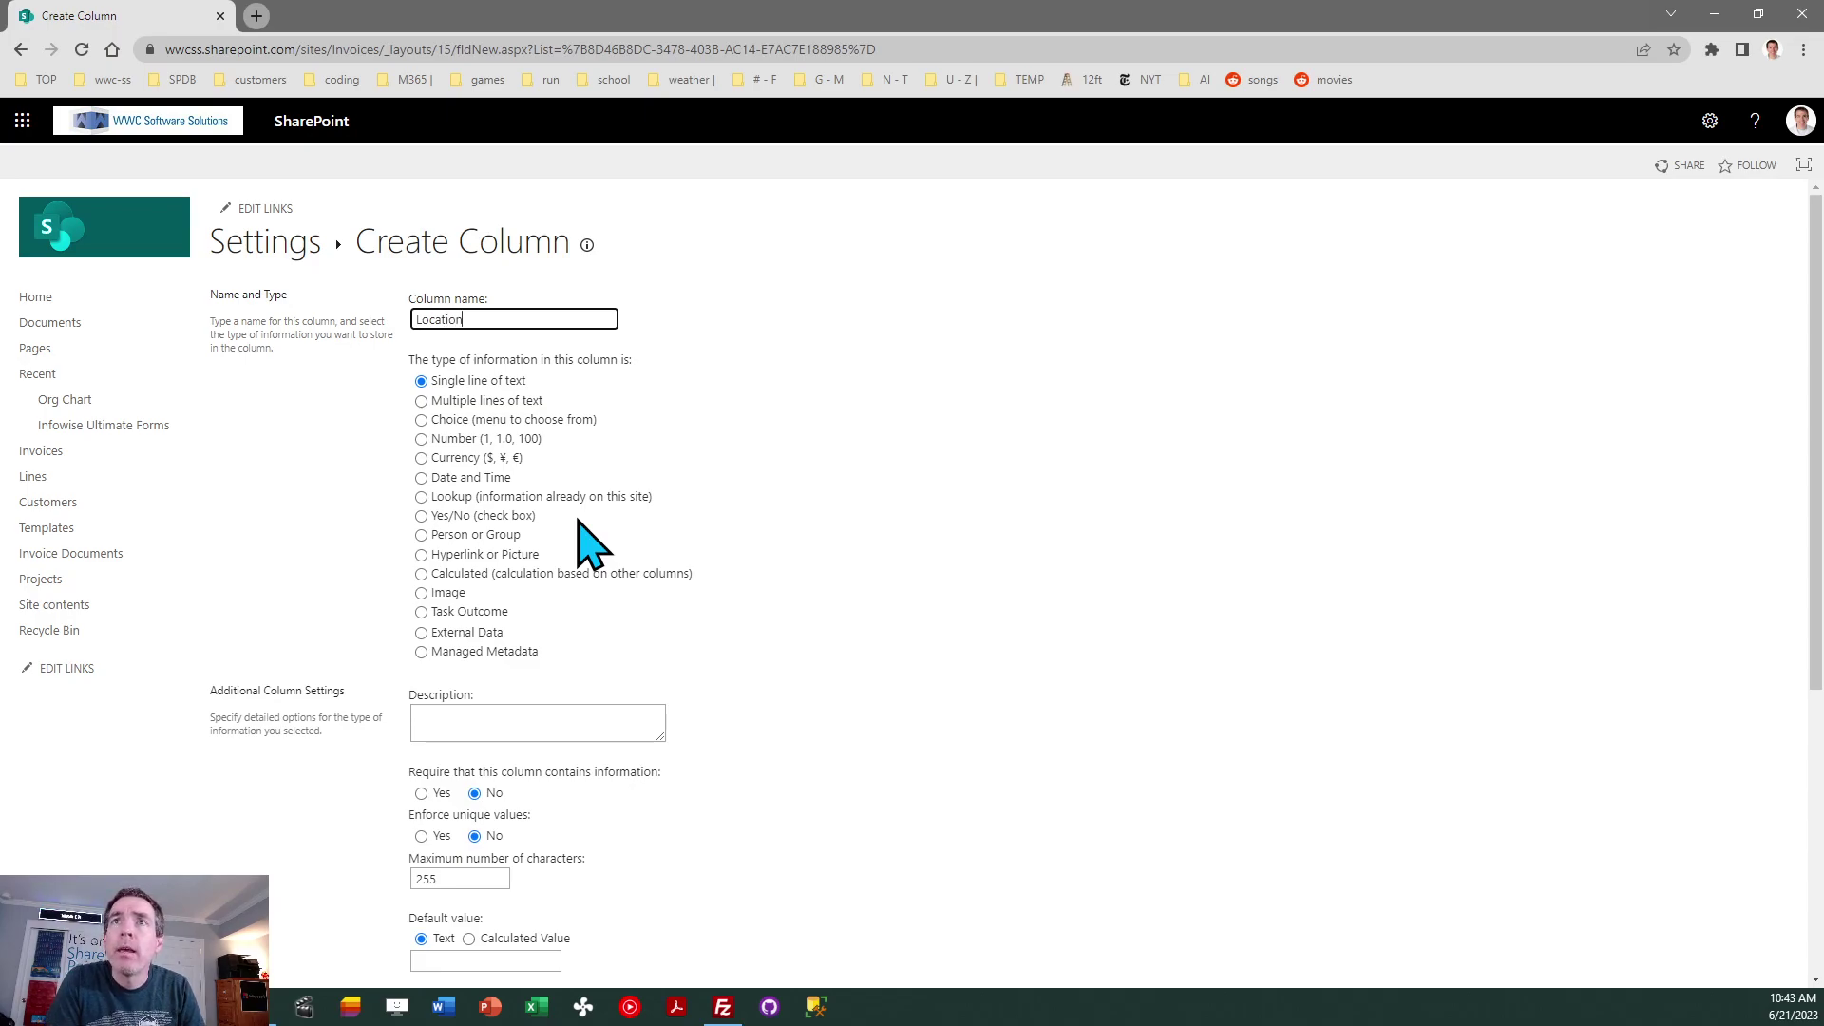
left_click(422, 654)
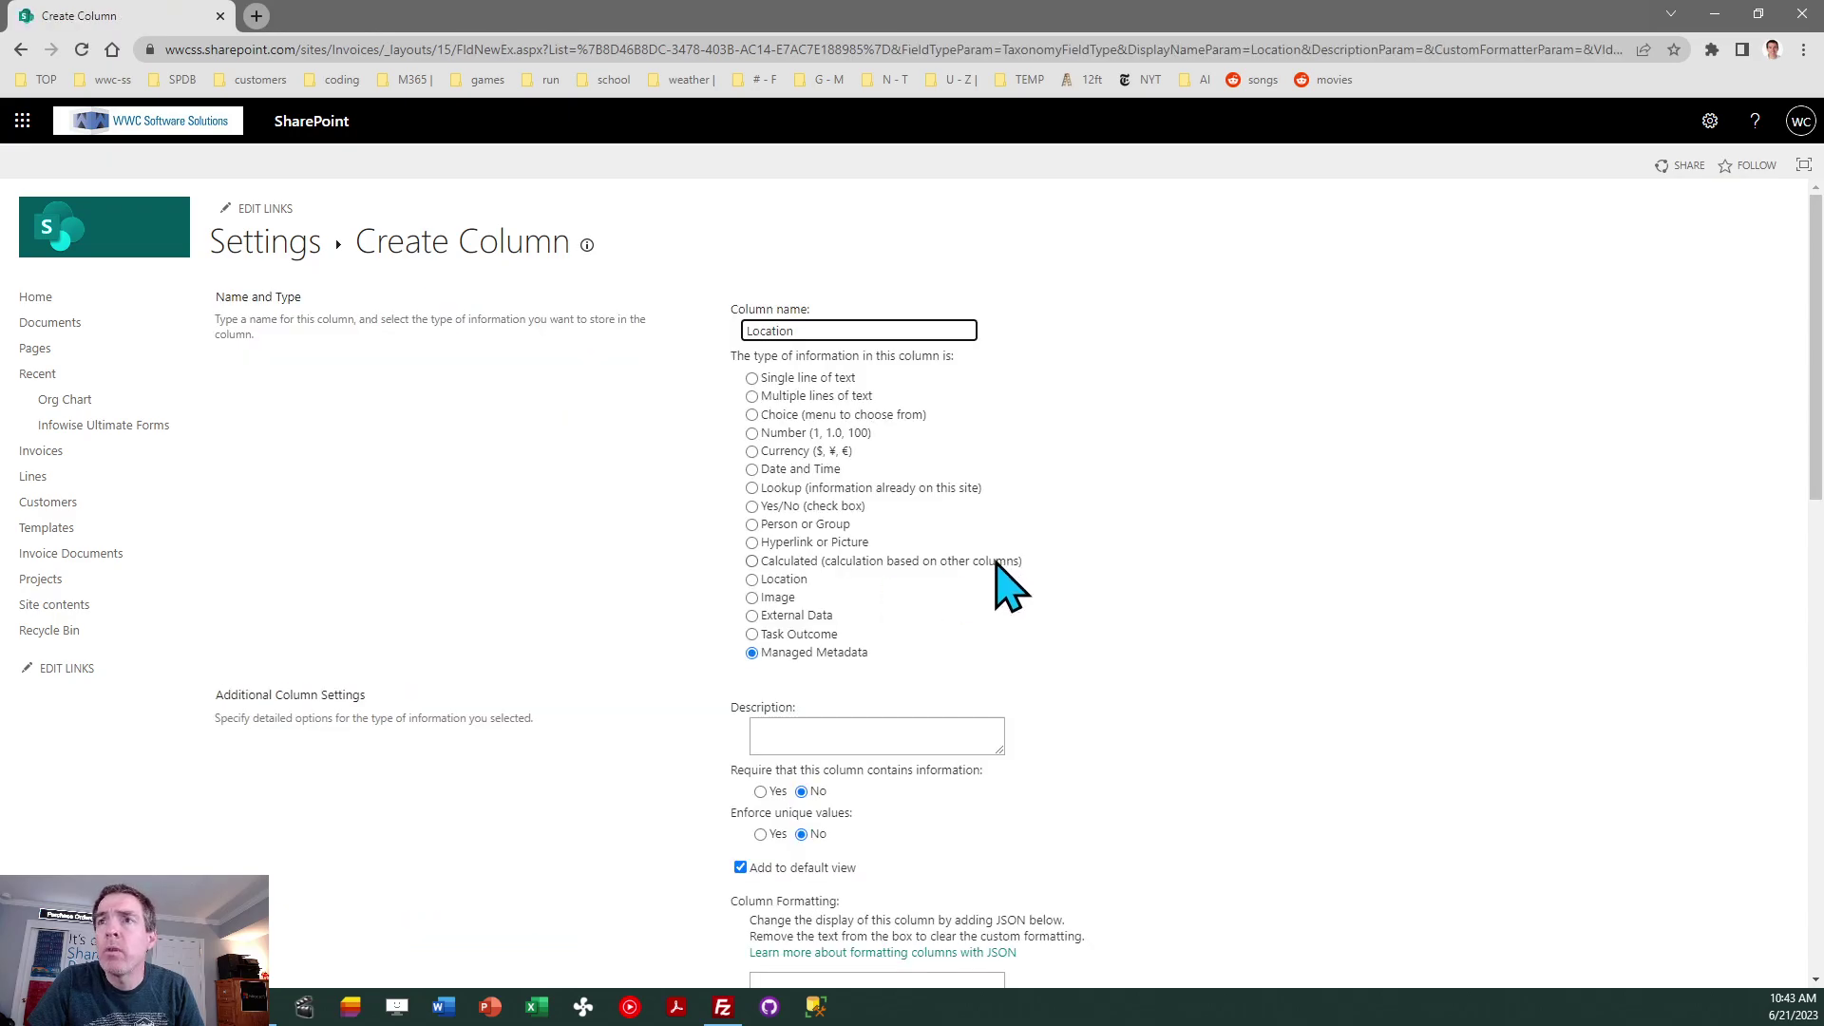
scroll(1818, 351, "down", 3)
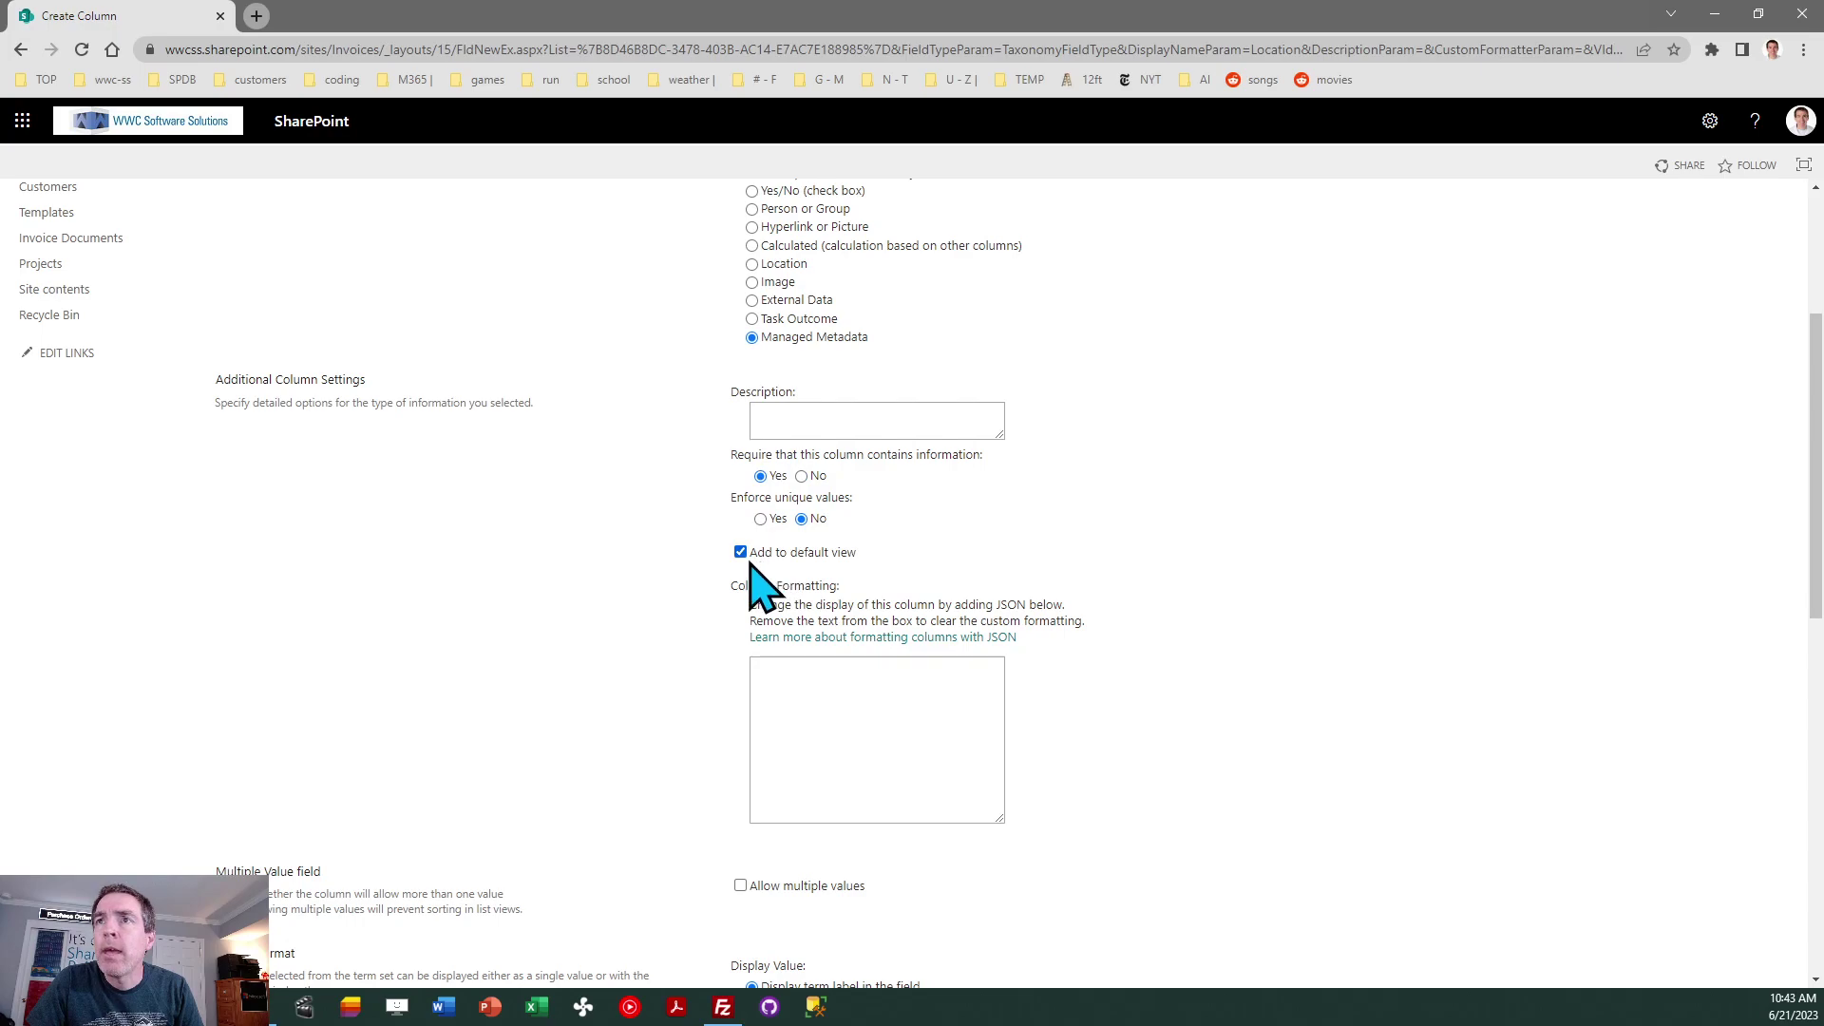
scroll(1818, 427, "down", 5)
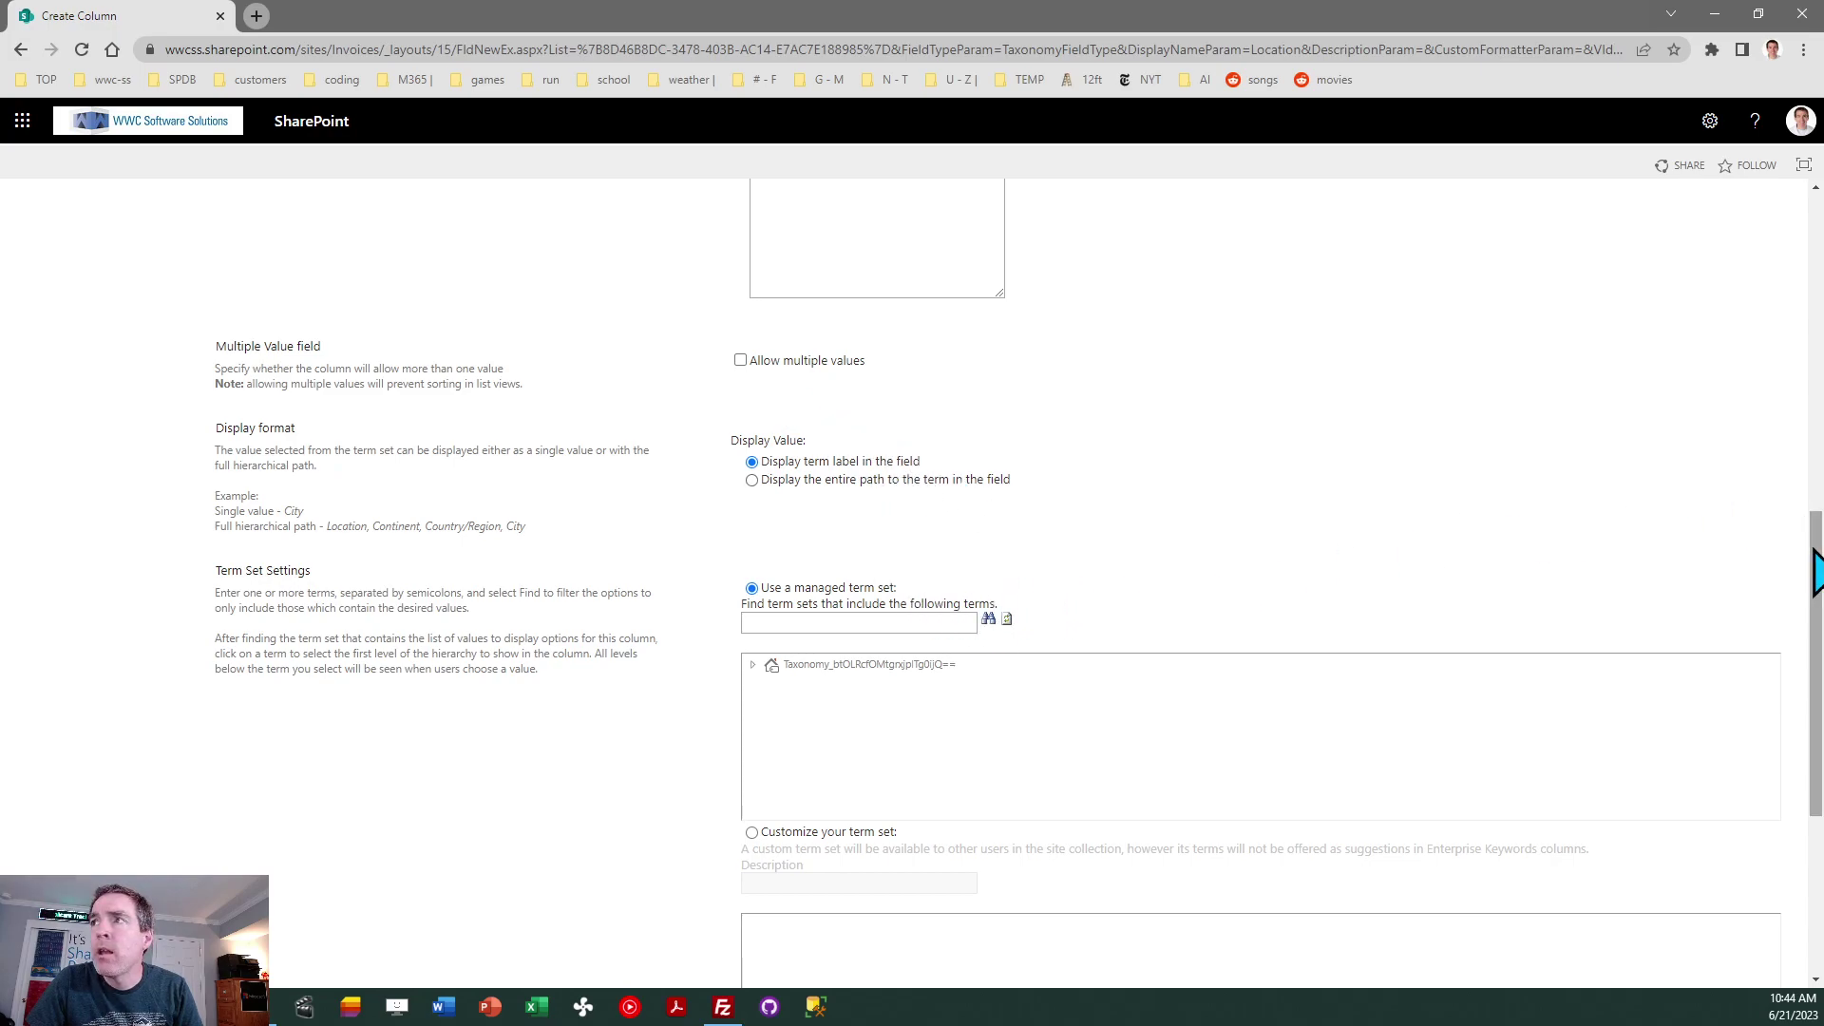
Bind the Location column to the Locations term set under WWC Locations.
scroll(1815, 560, "down", 2)
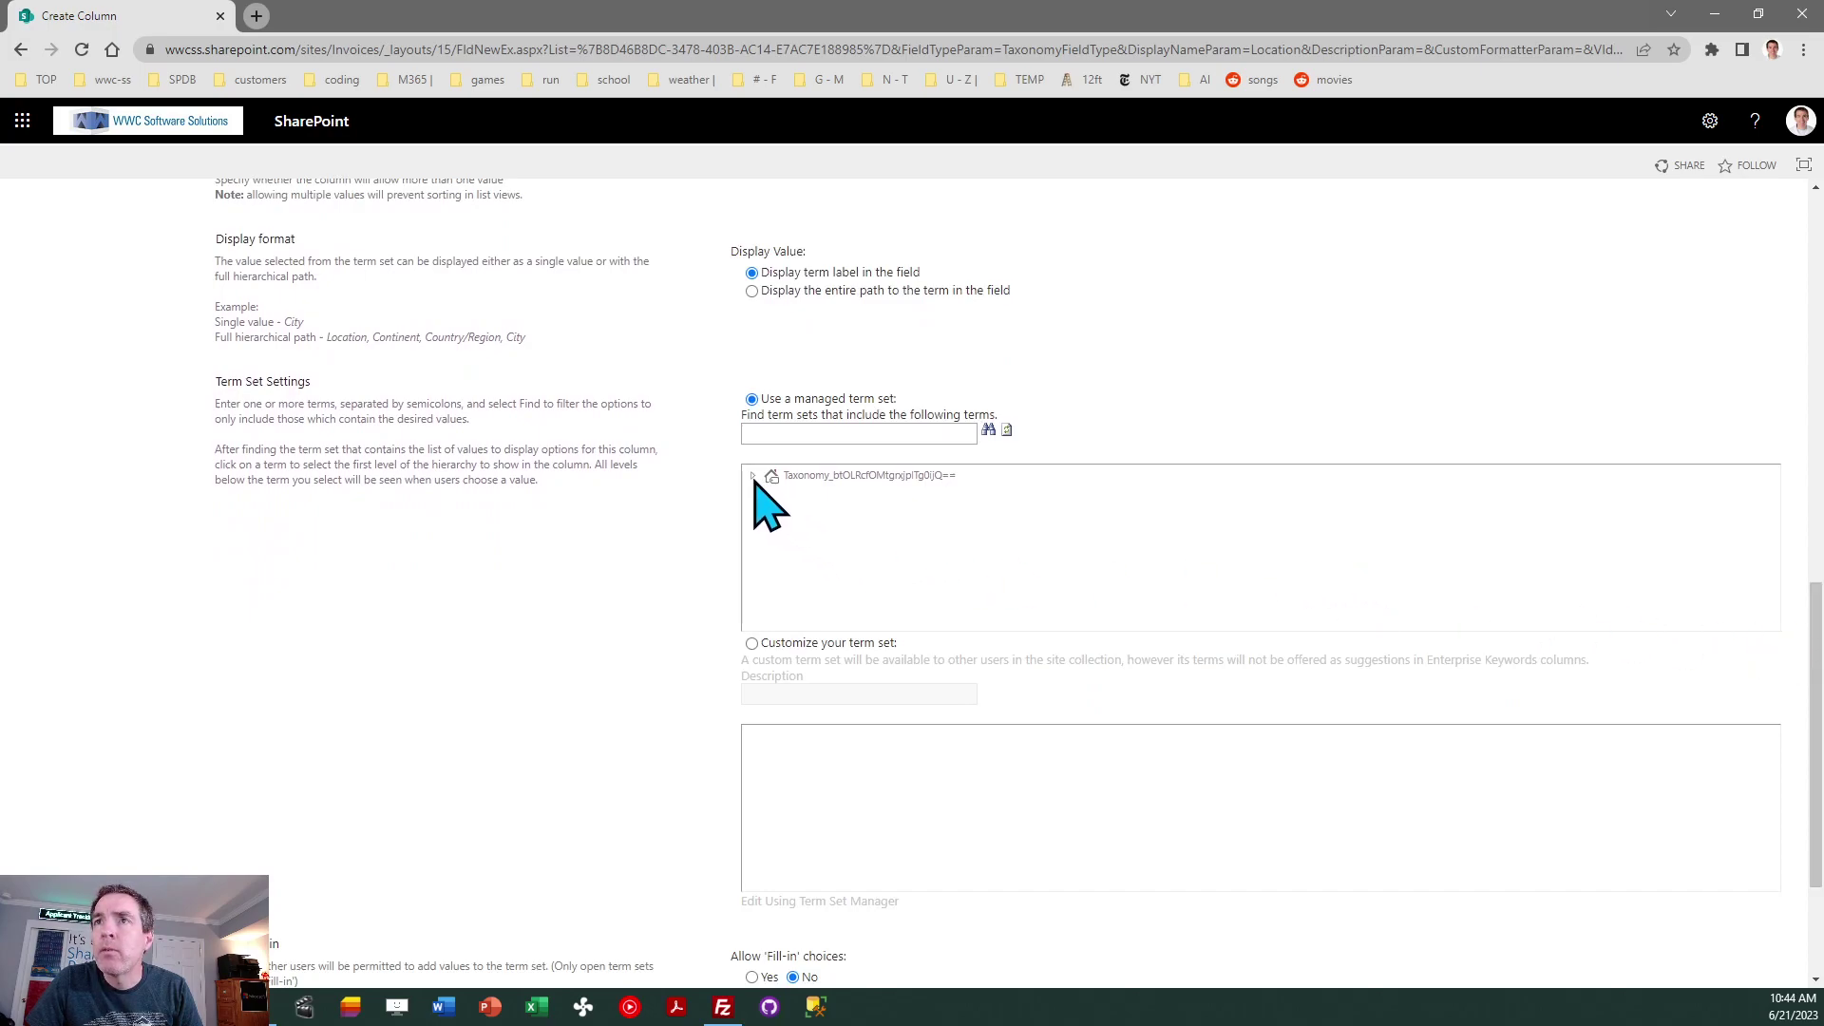
left_click(755, 475)
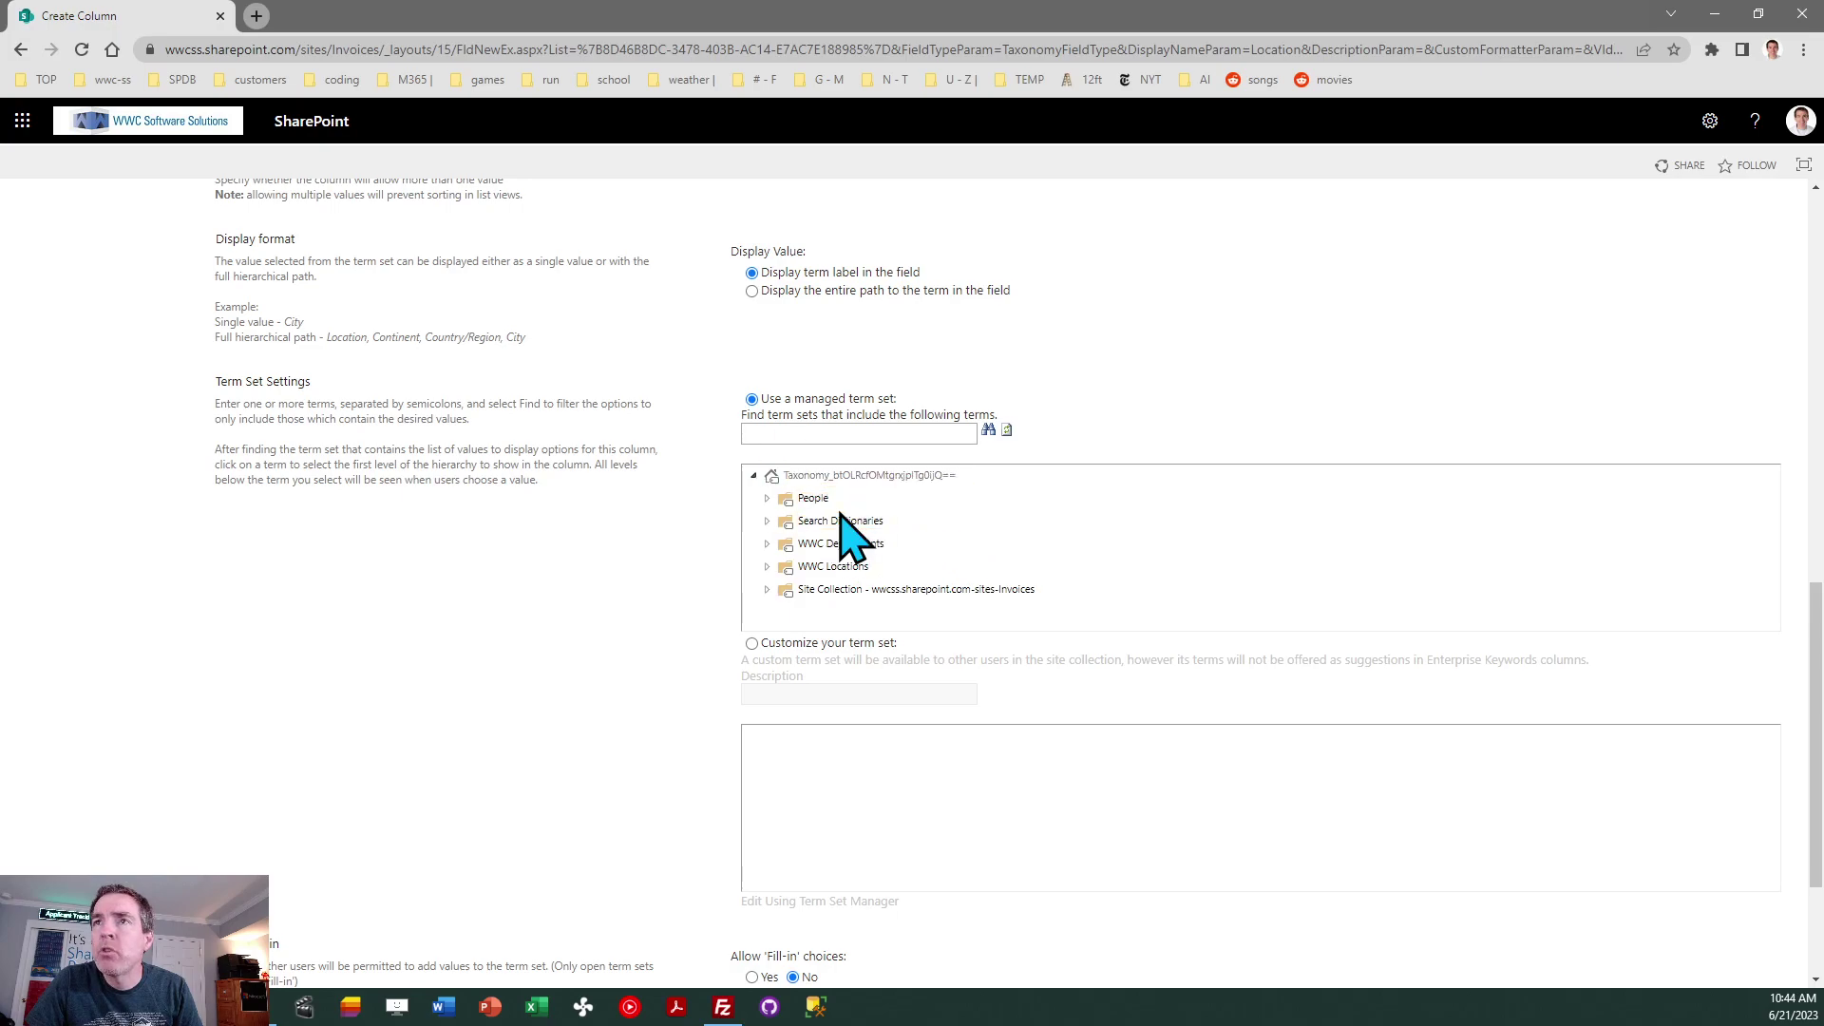
left_click(820, 546)
left_click(807, 568)
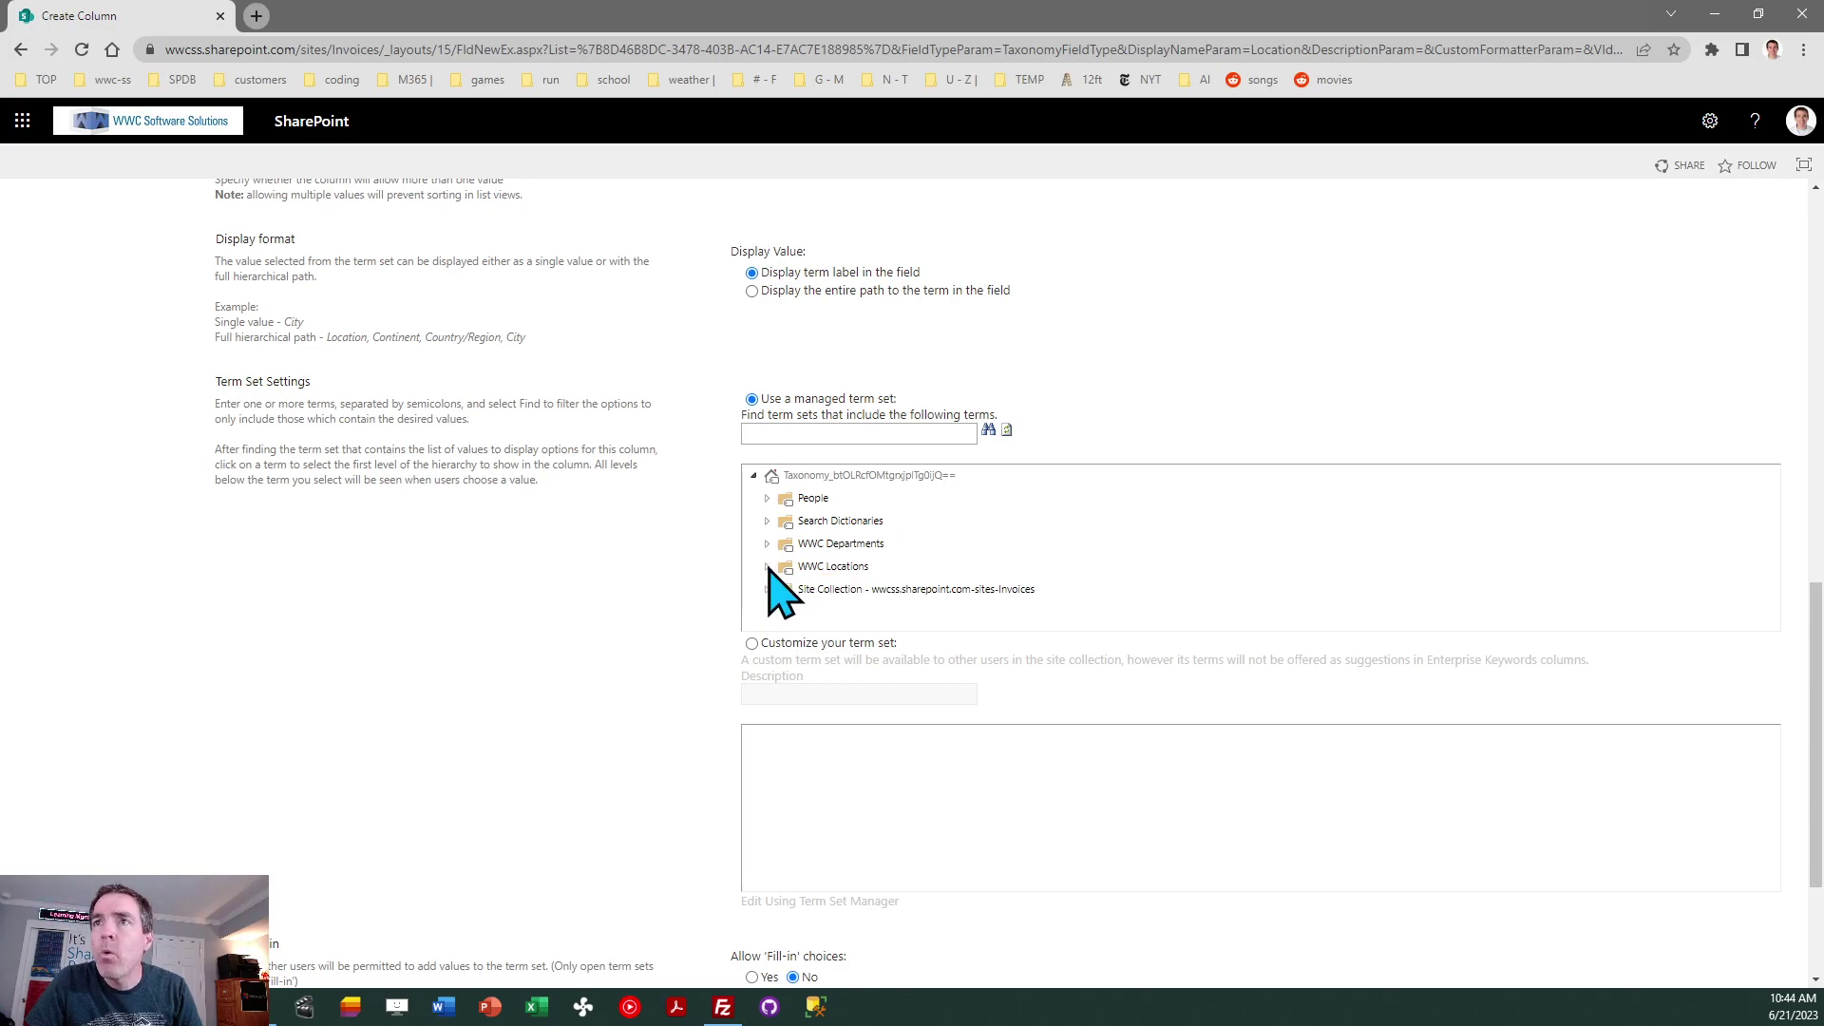
left_click(768, 568)
left_click(838, 570)
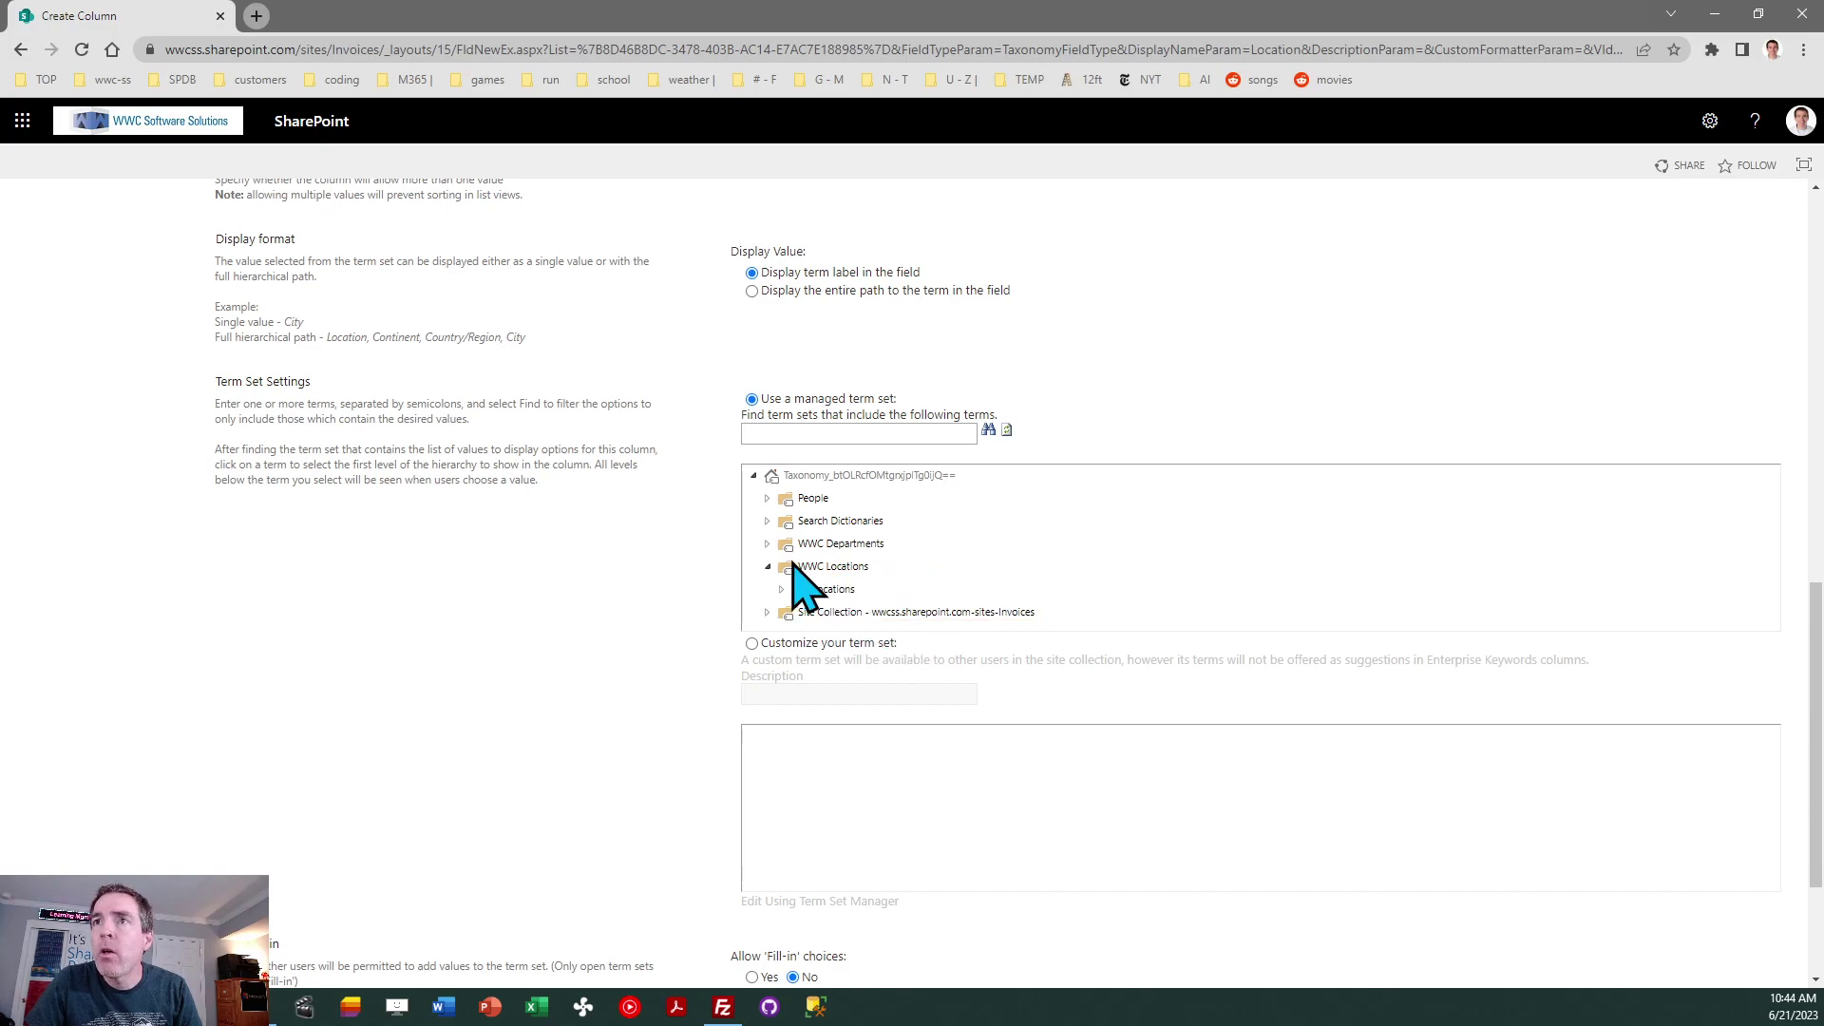
left_click(819, 590)
left_click(781, 590)
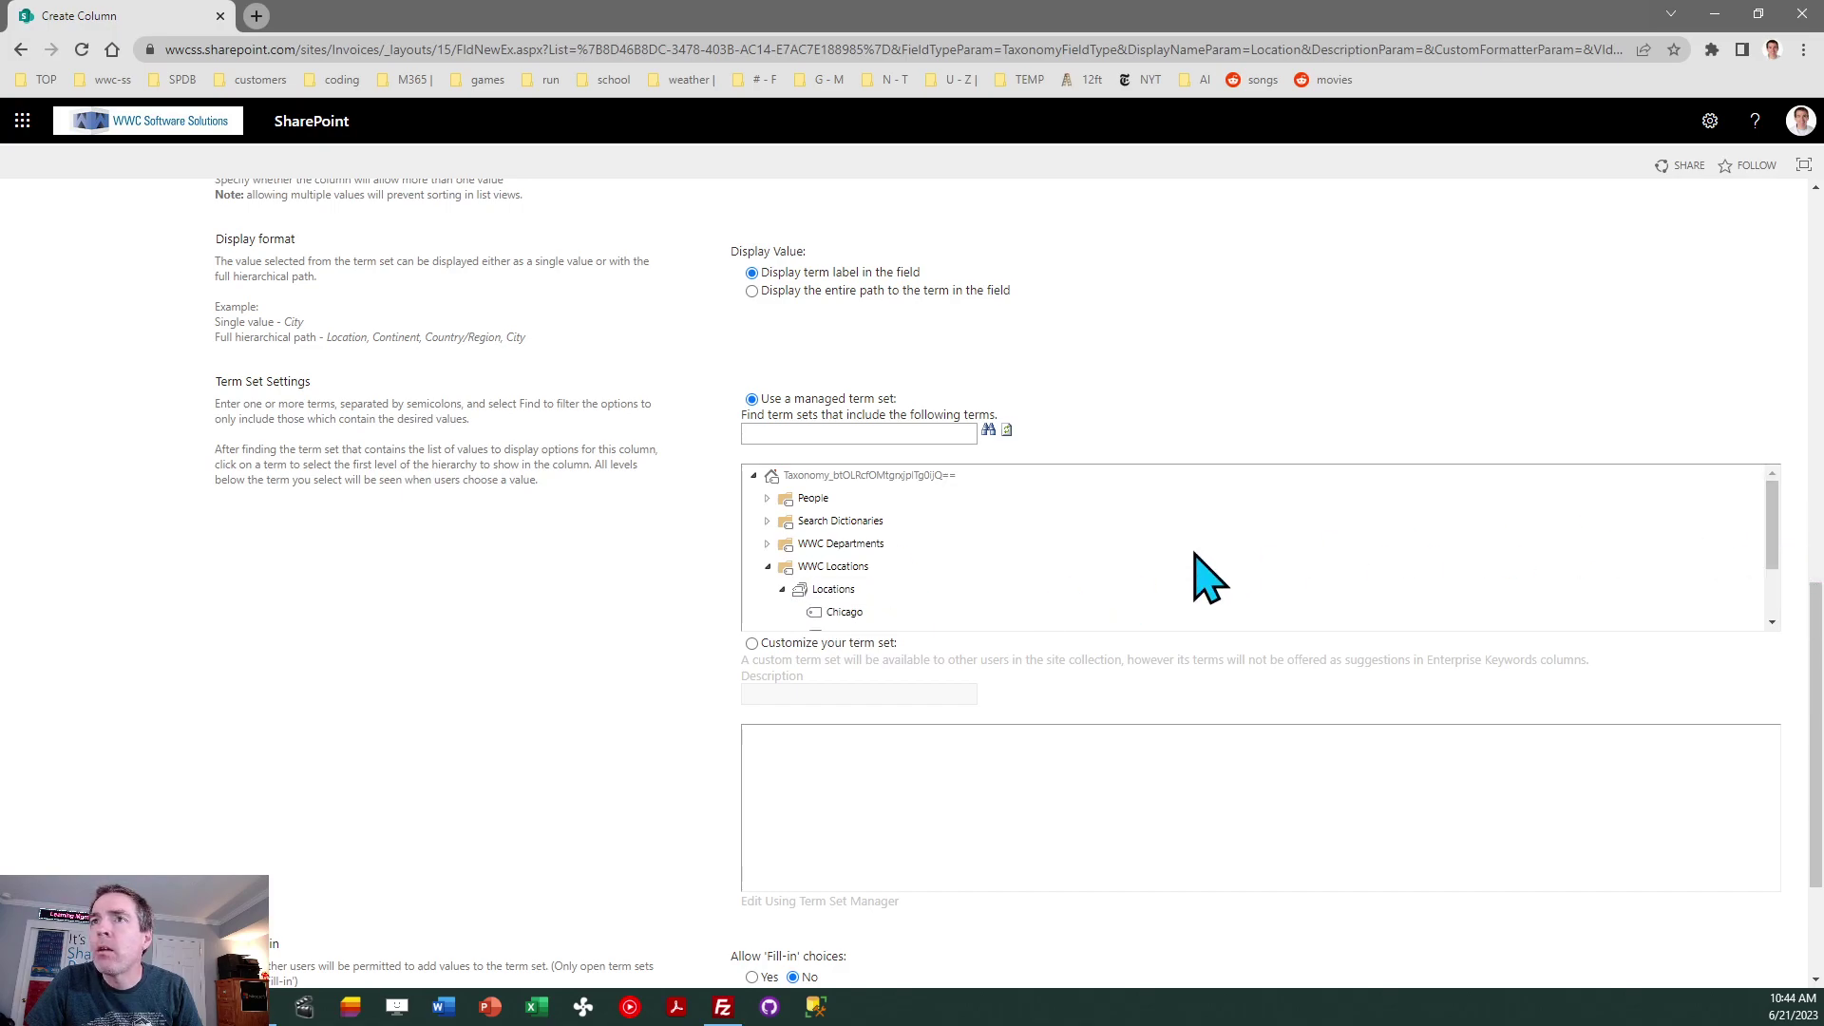
left_click(833, 591)
left_click(833, 591)
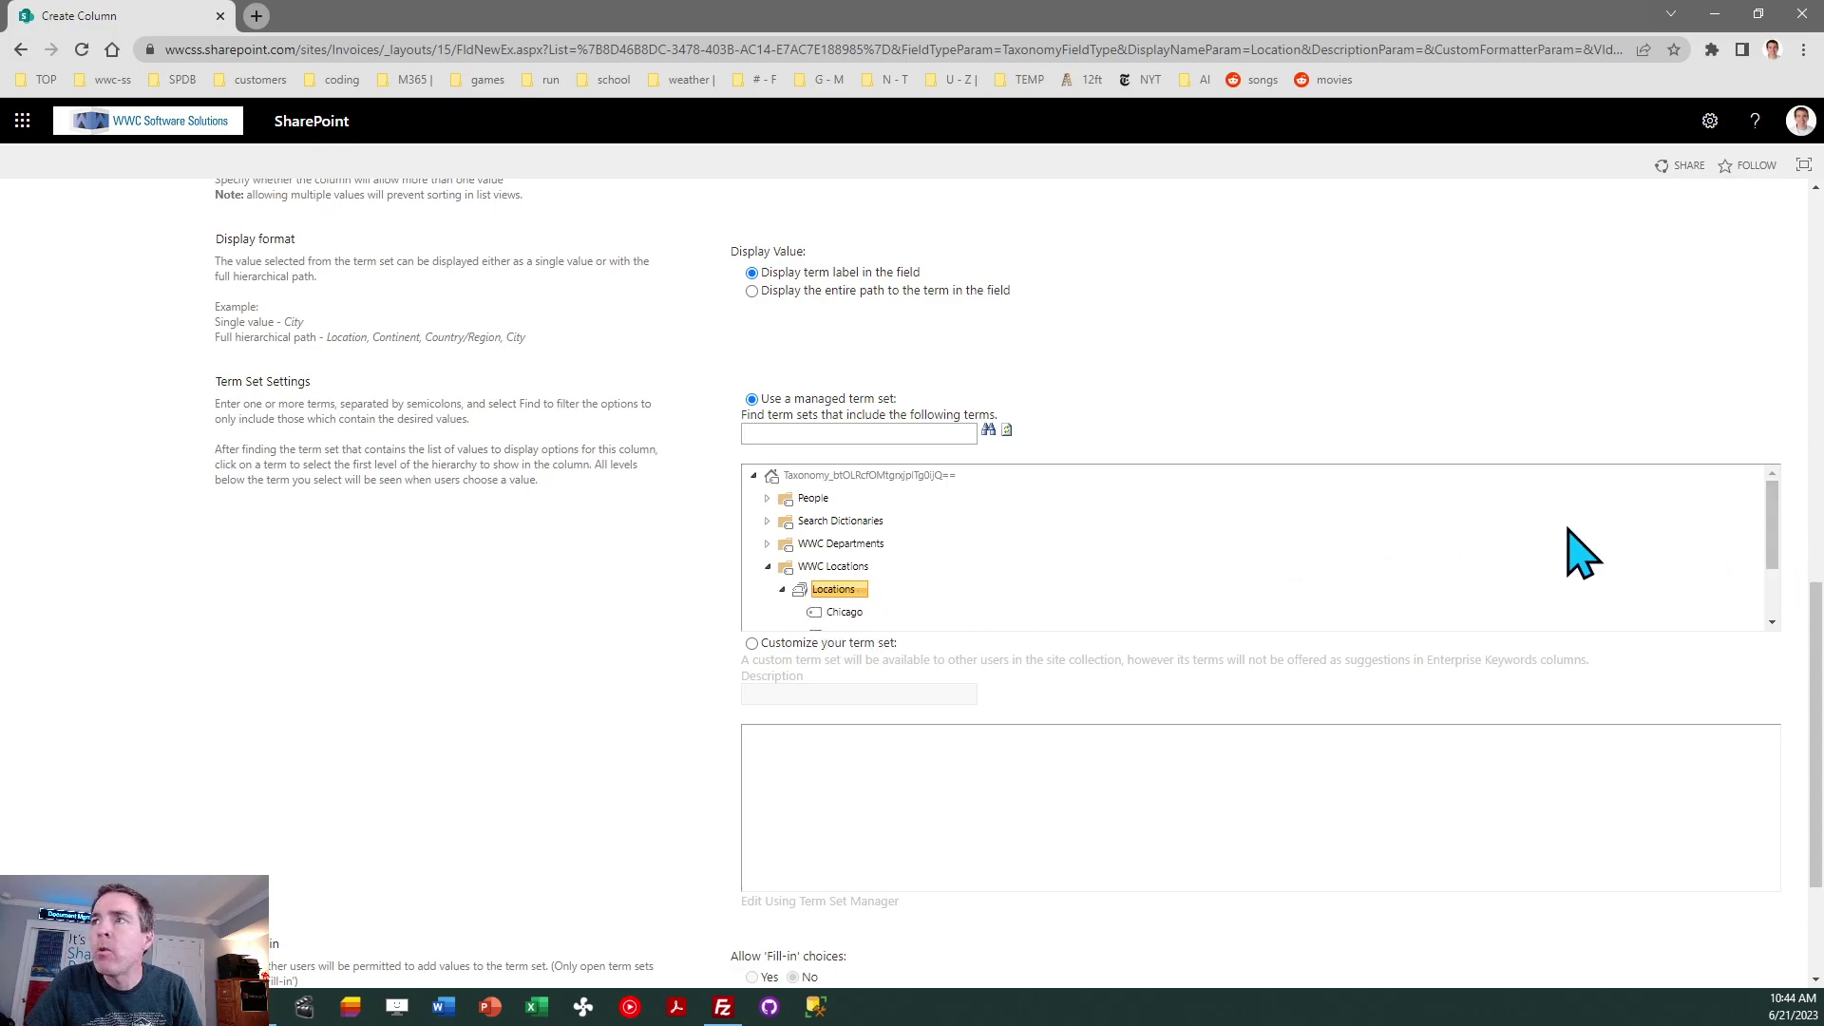
left_click_drag(1820, 642, 1816, 294)
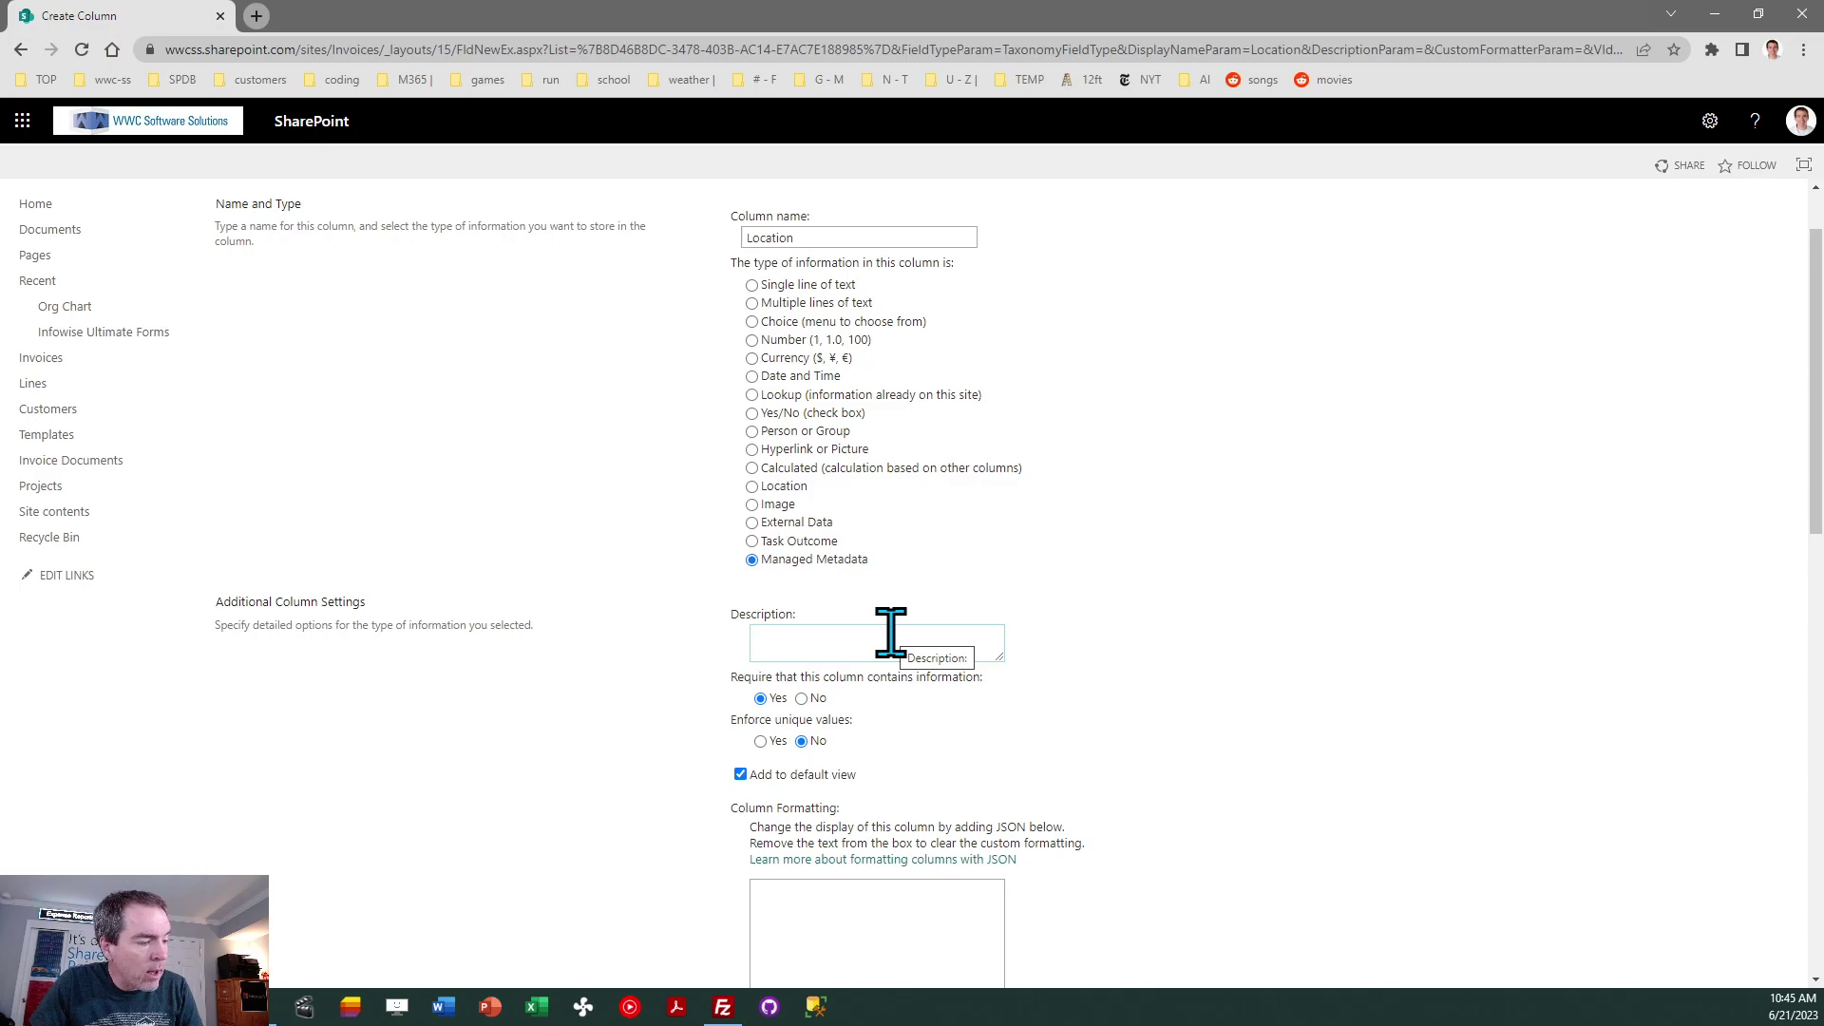
Describe the Location column as 'Type or click tag on right' and create it.
left_click(890, 632)
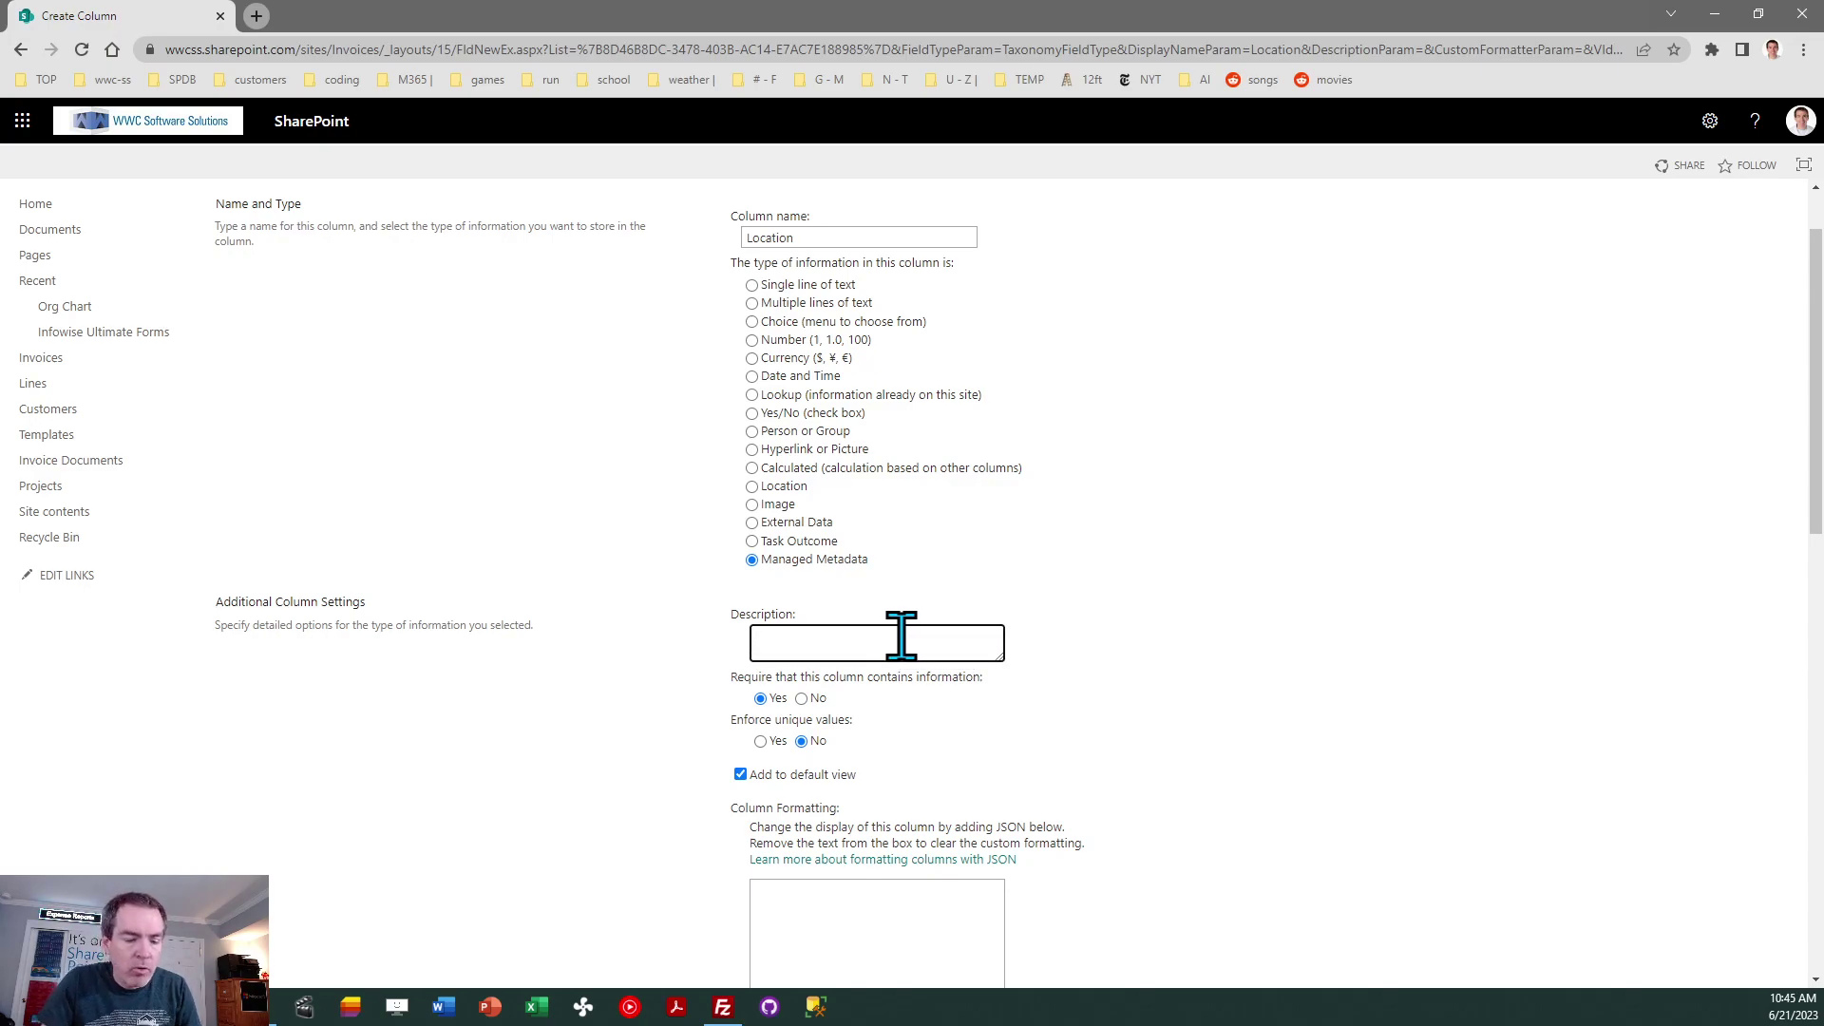
type("Type")
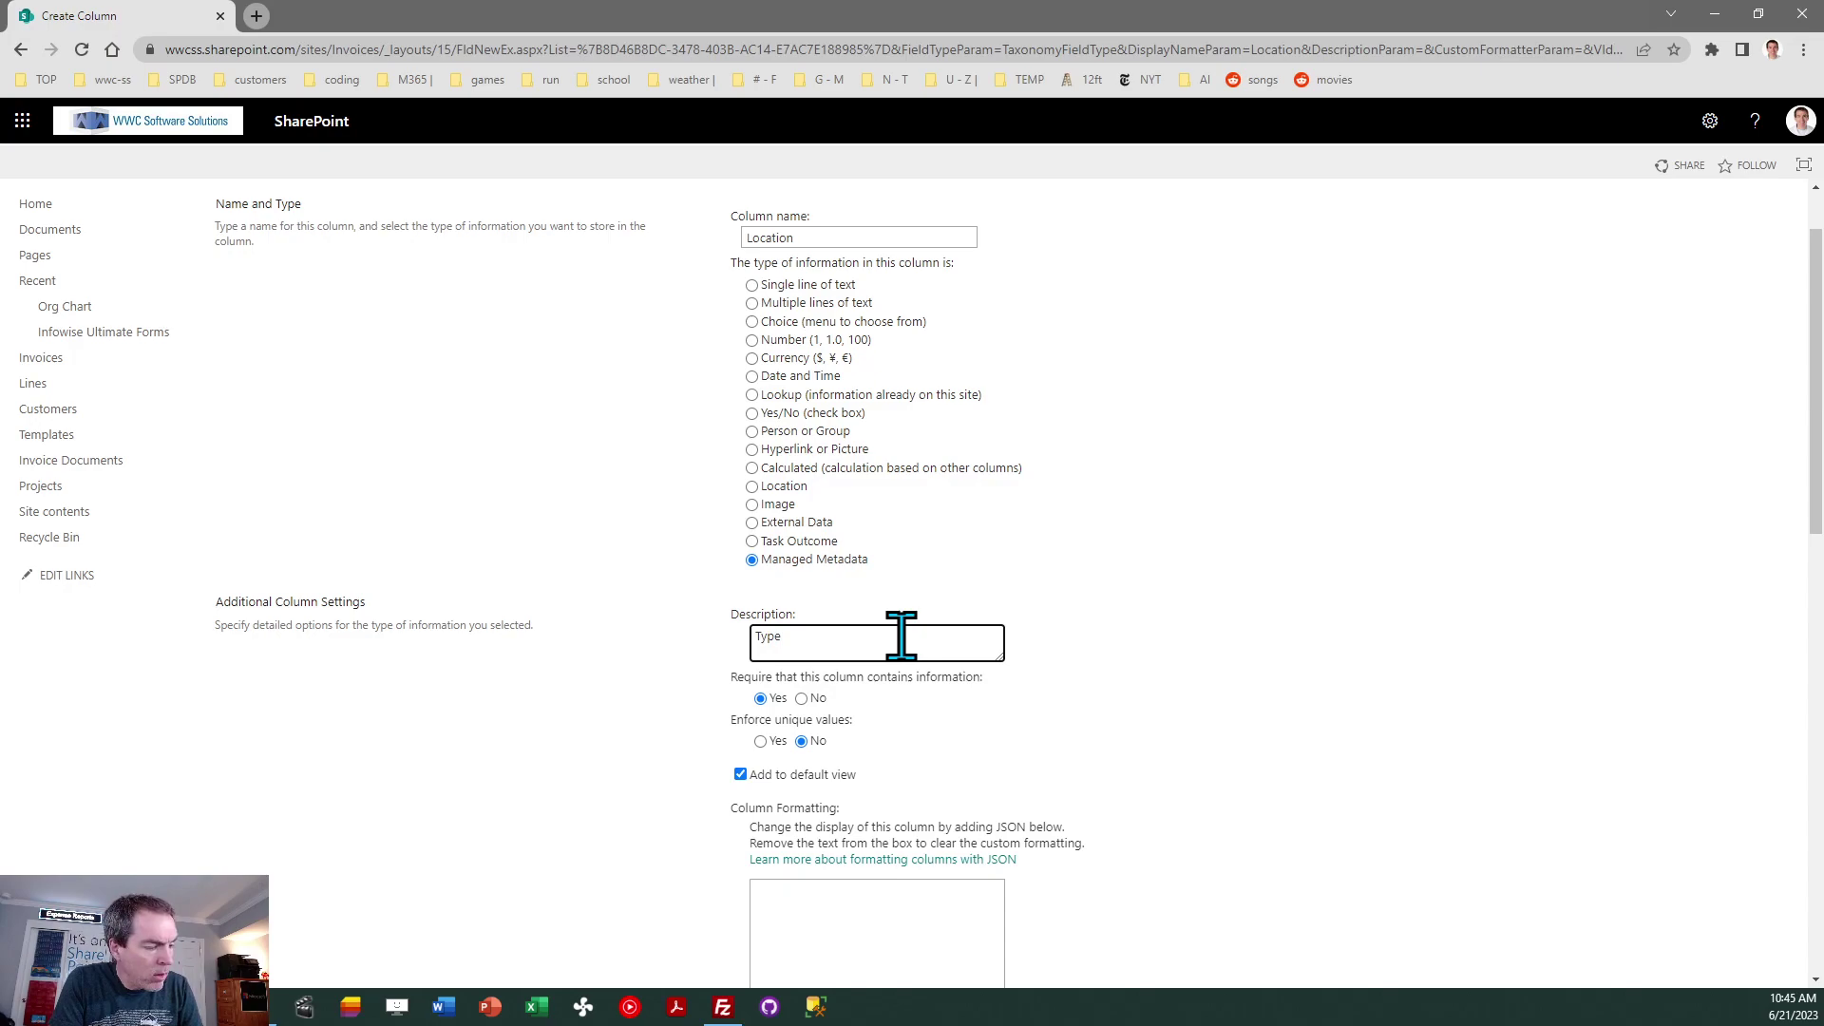
type(" or click tag ")
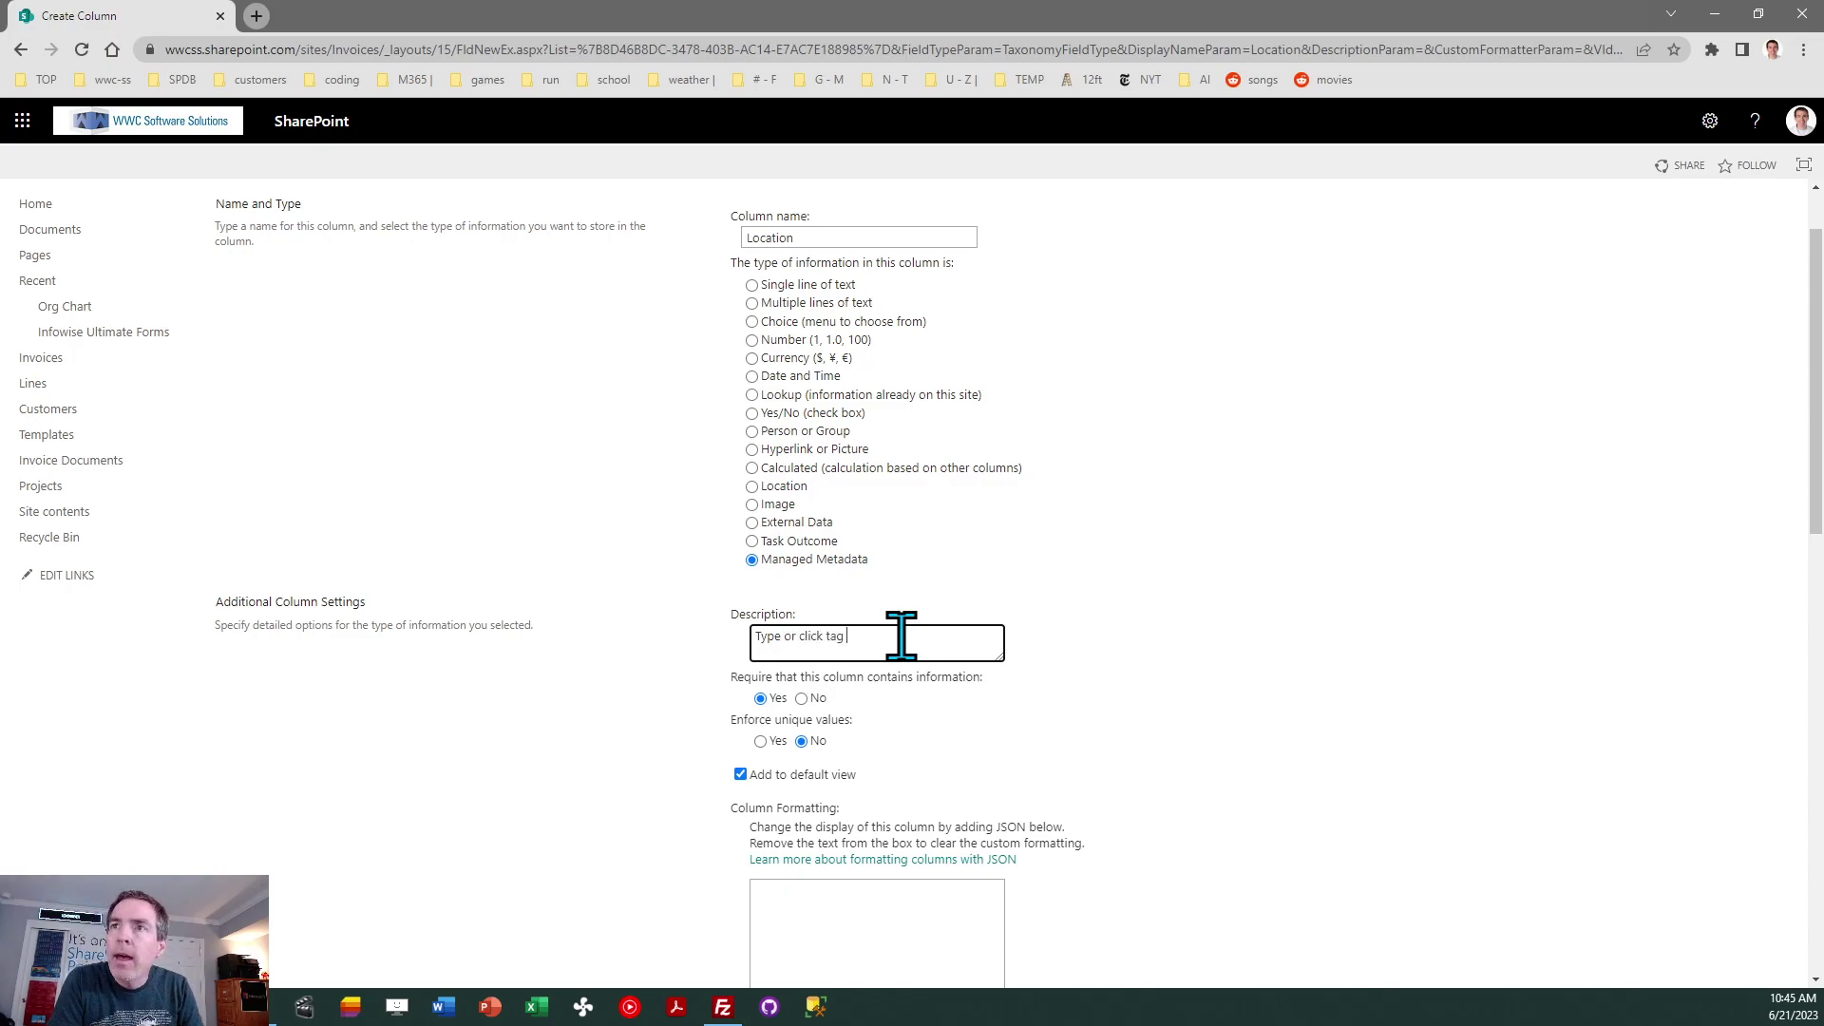
type("on right")
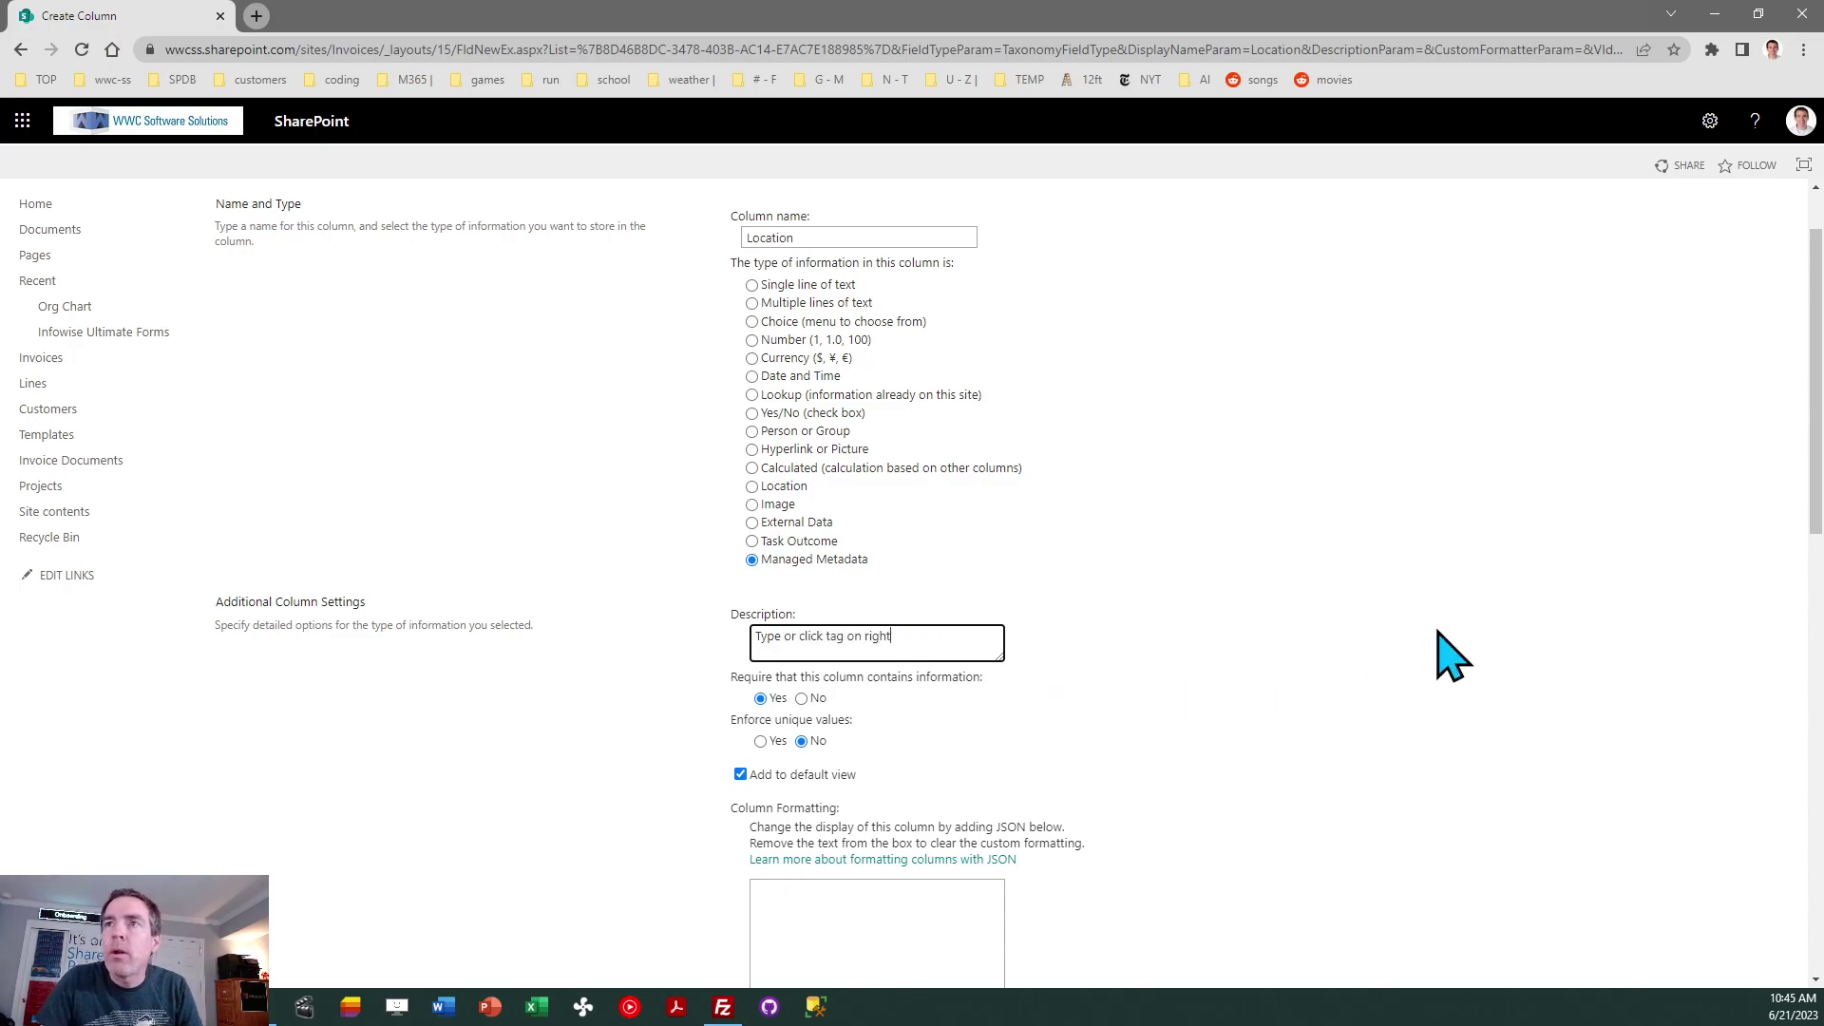
left_click_drag(1816, 513, 1816, 803)
left_click(1681, 898)
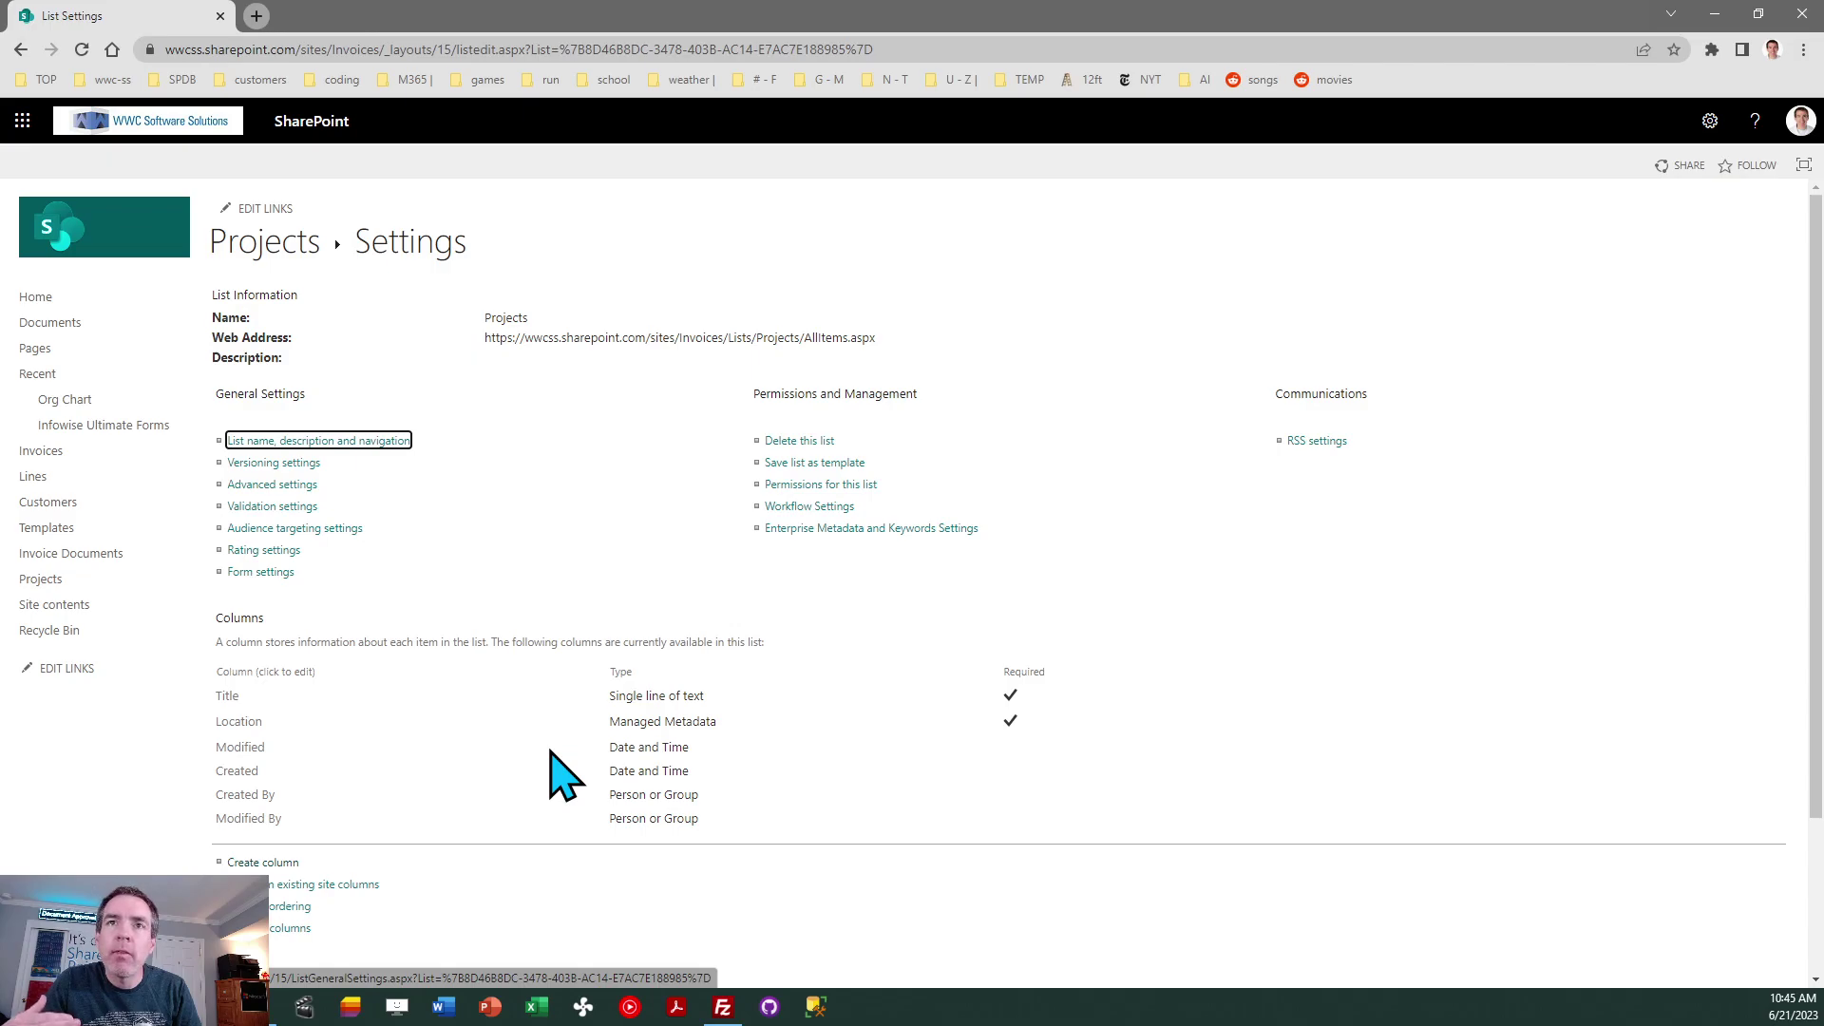
Reload the Projects list and start a new item titled 'Apples Project'.
left_click(263, 247)
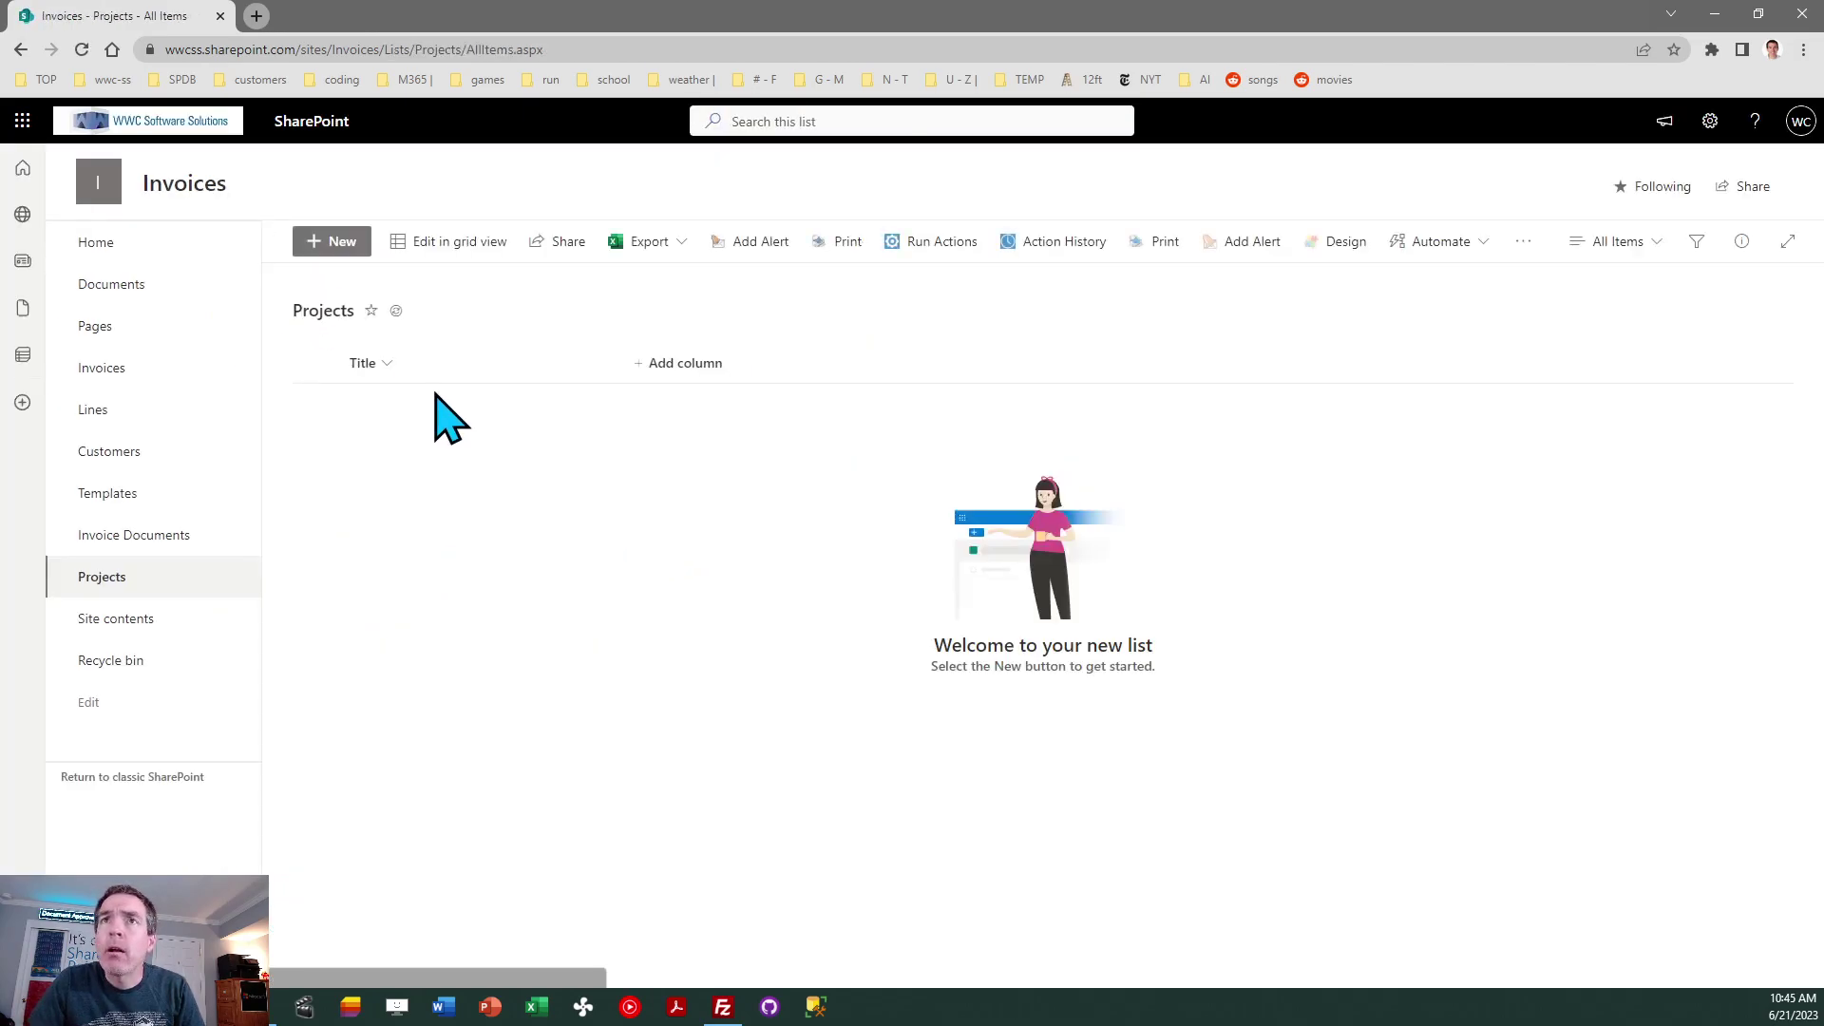
left_click(333, 243)
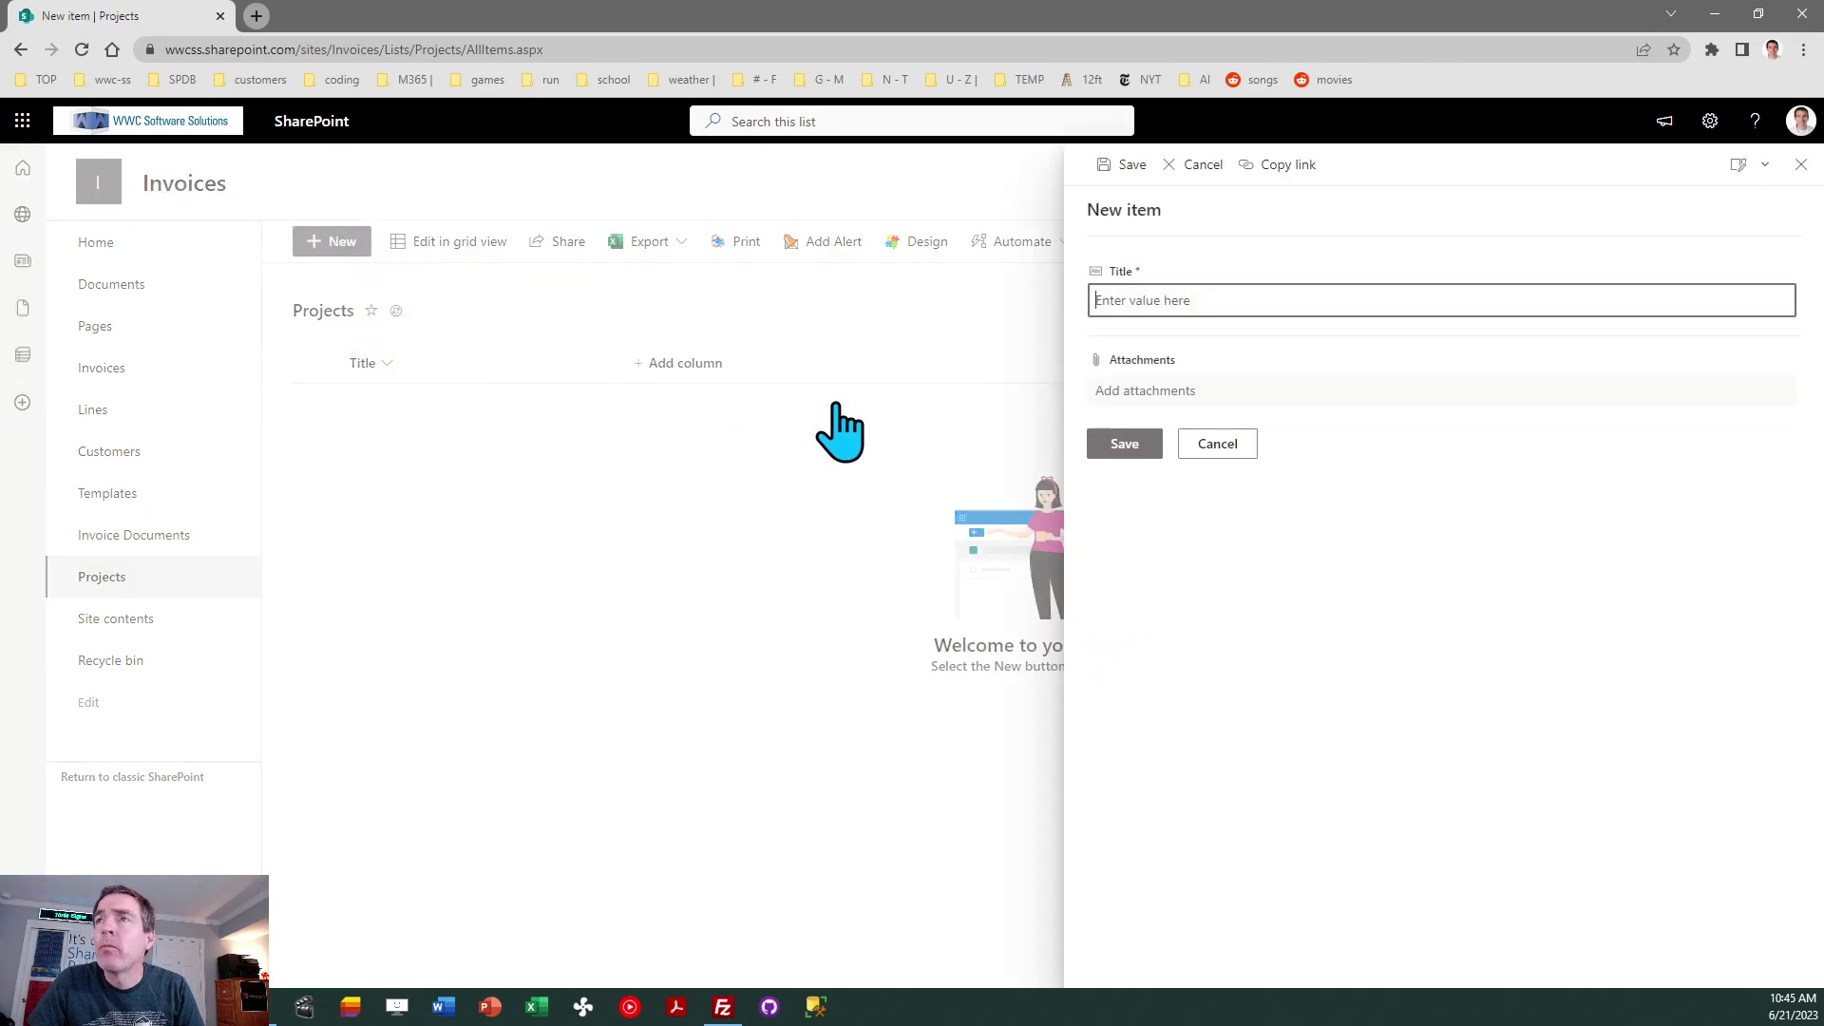
type("Apples Project")
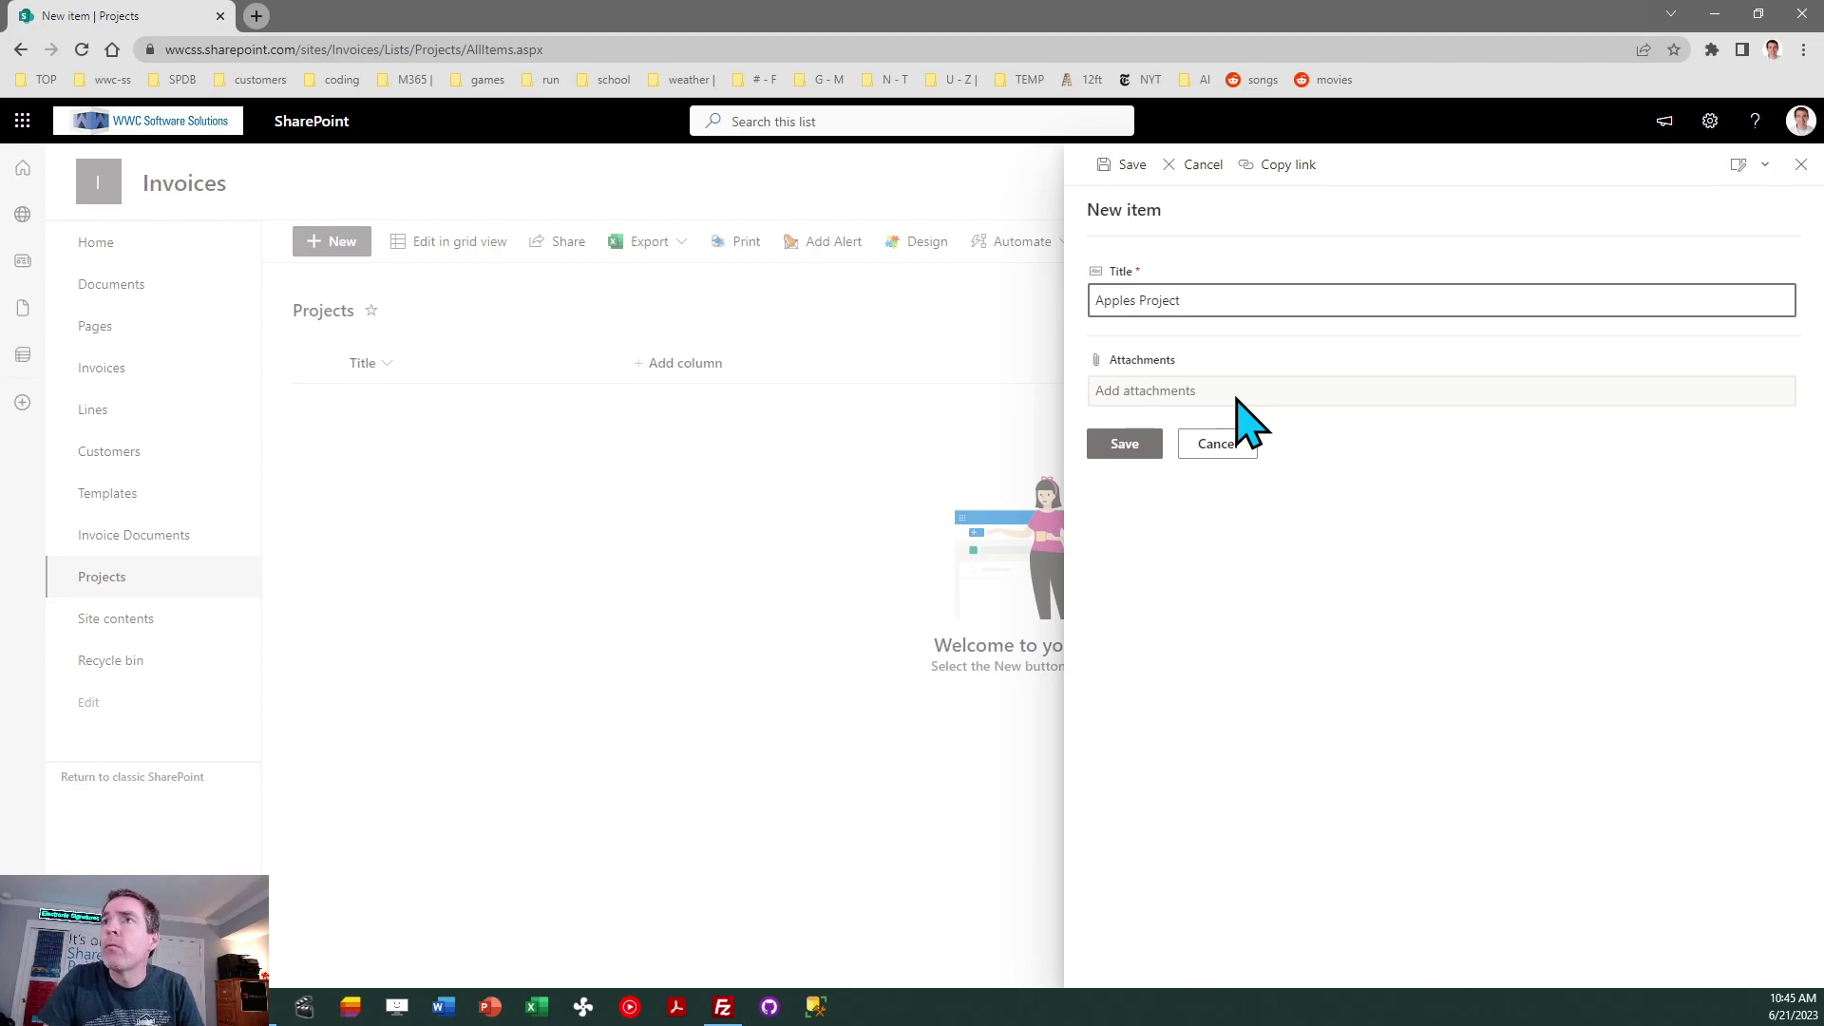
left_click(1218, 445)
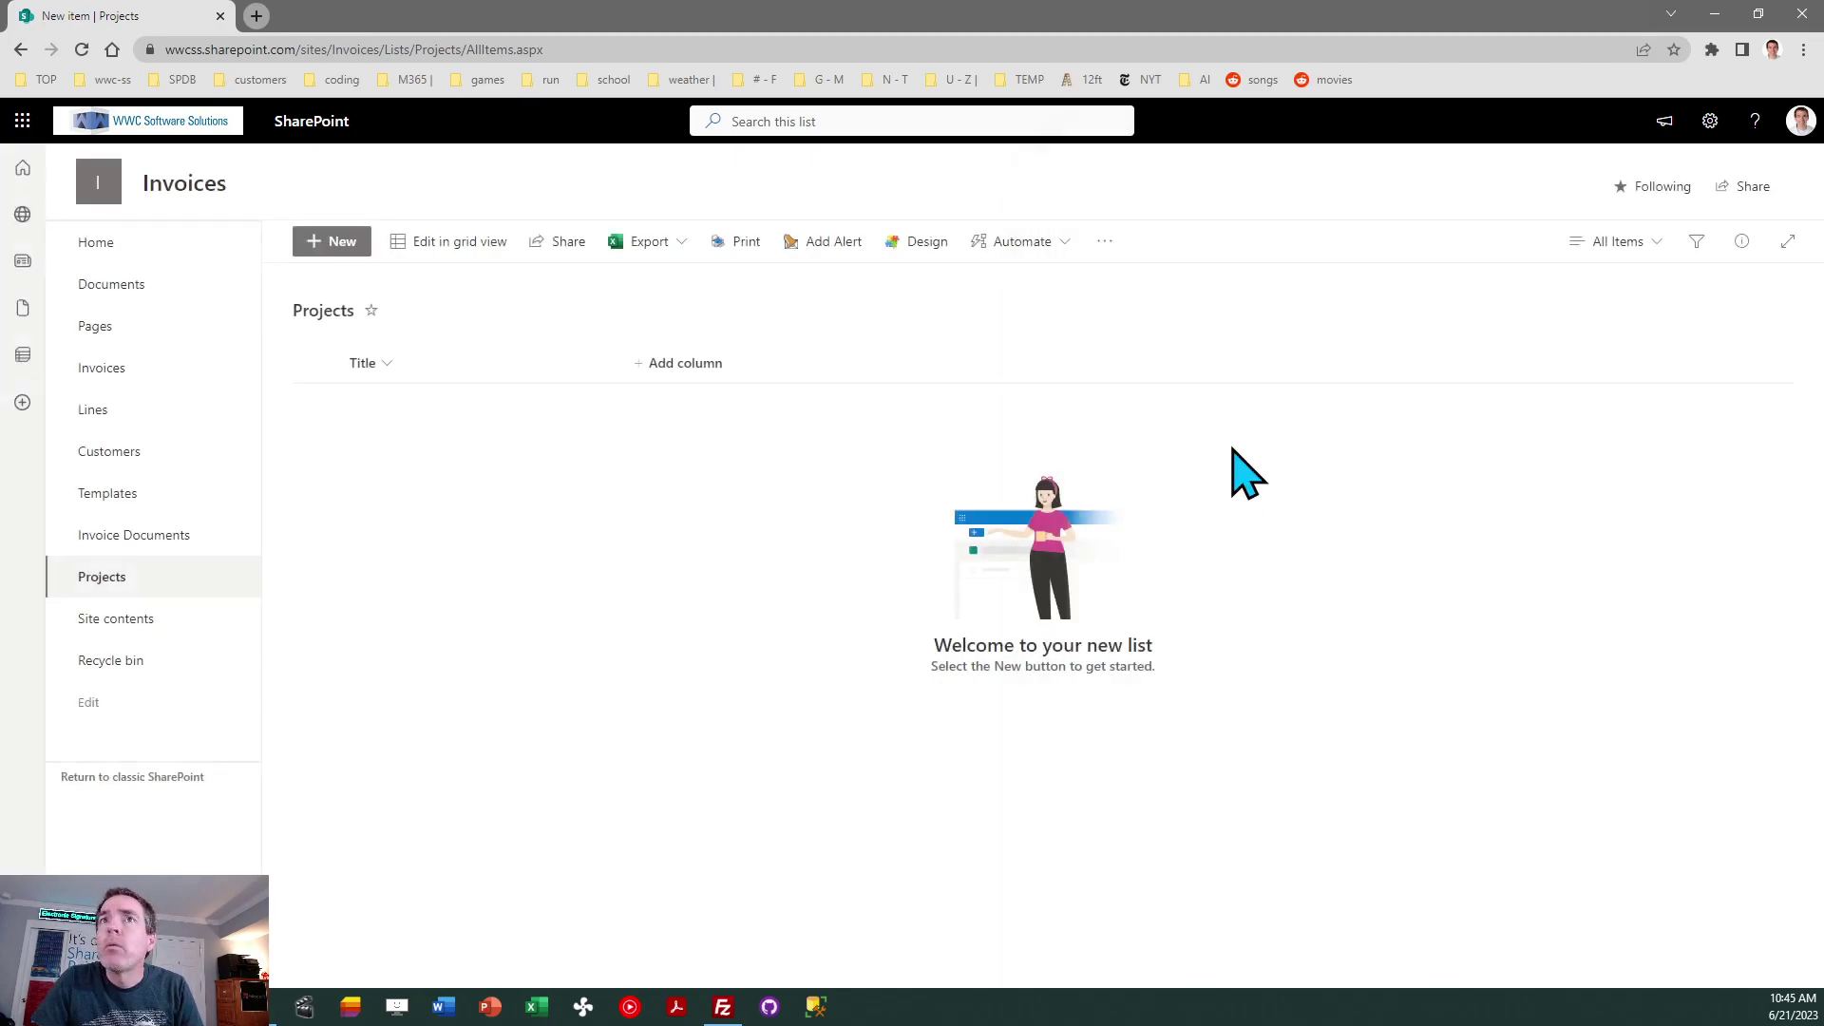
left_click(82, 49)
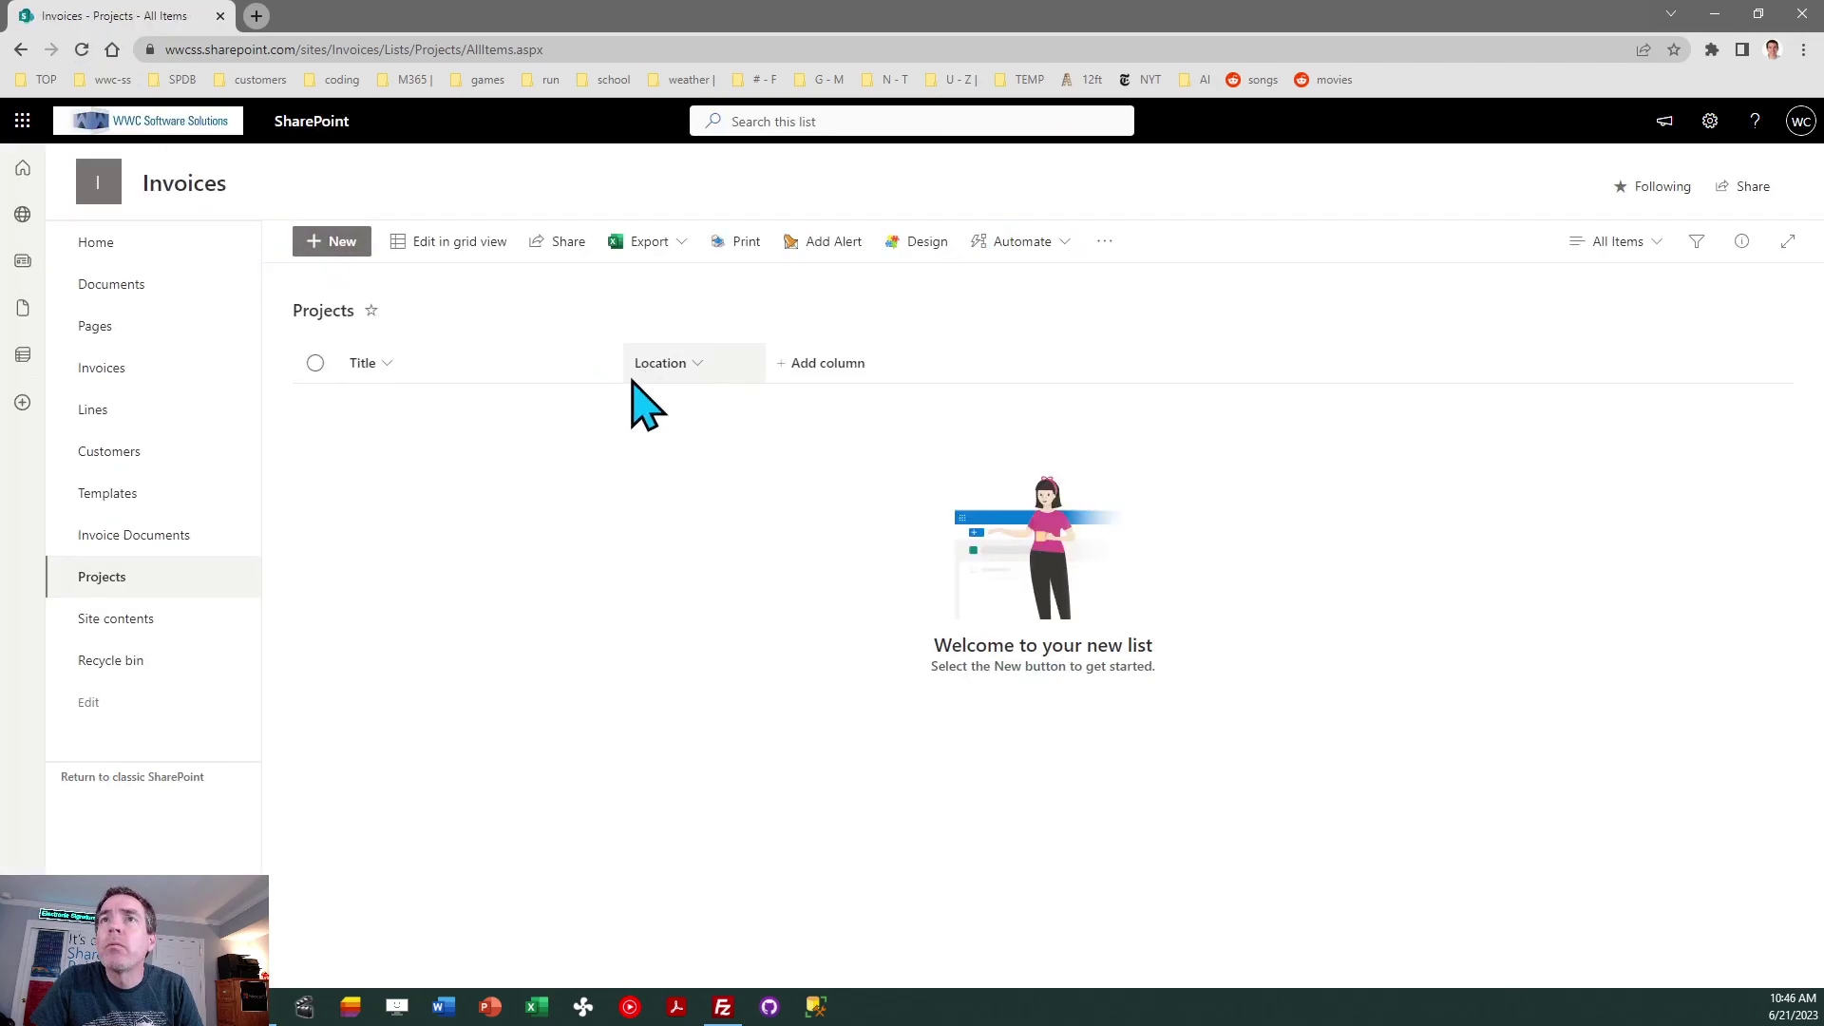
left_click(335, 247)
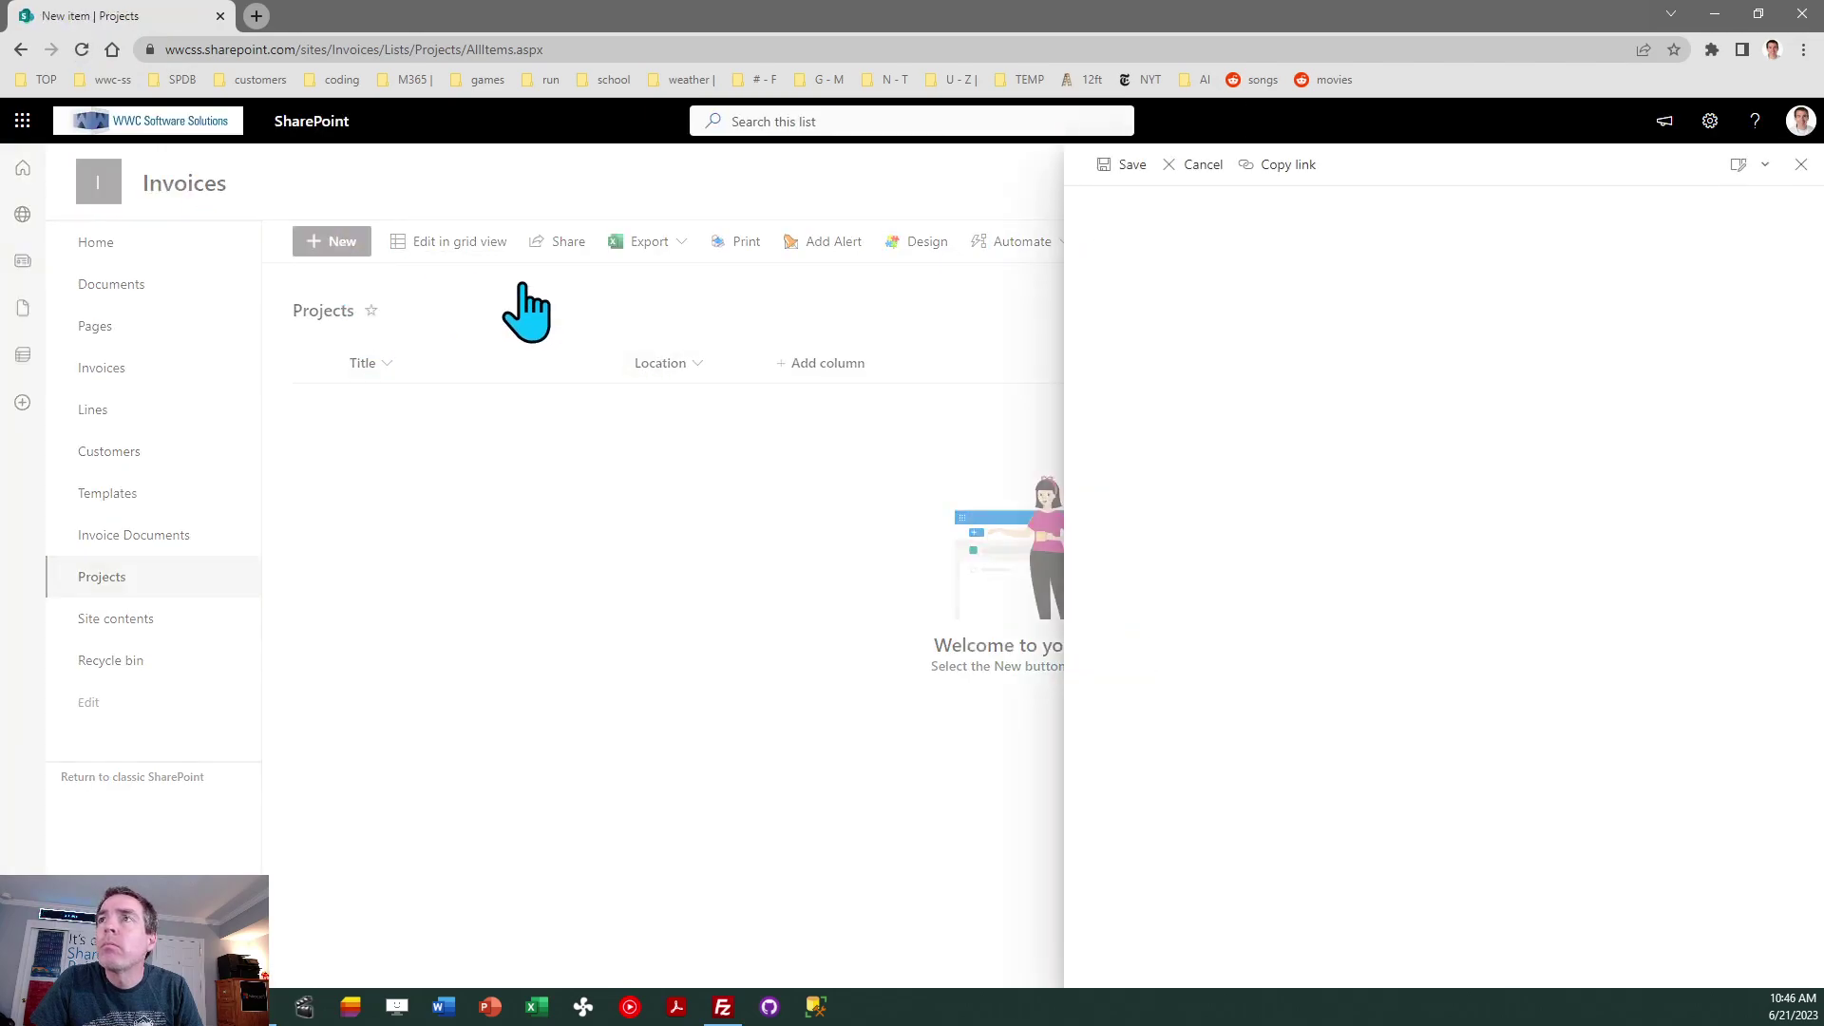
type("Apples Project")
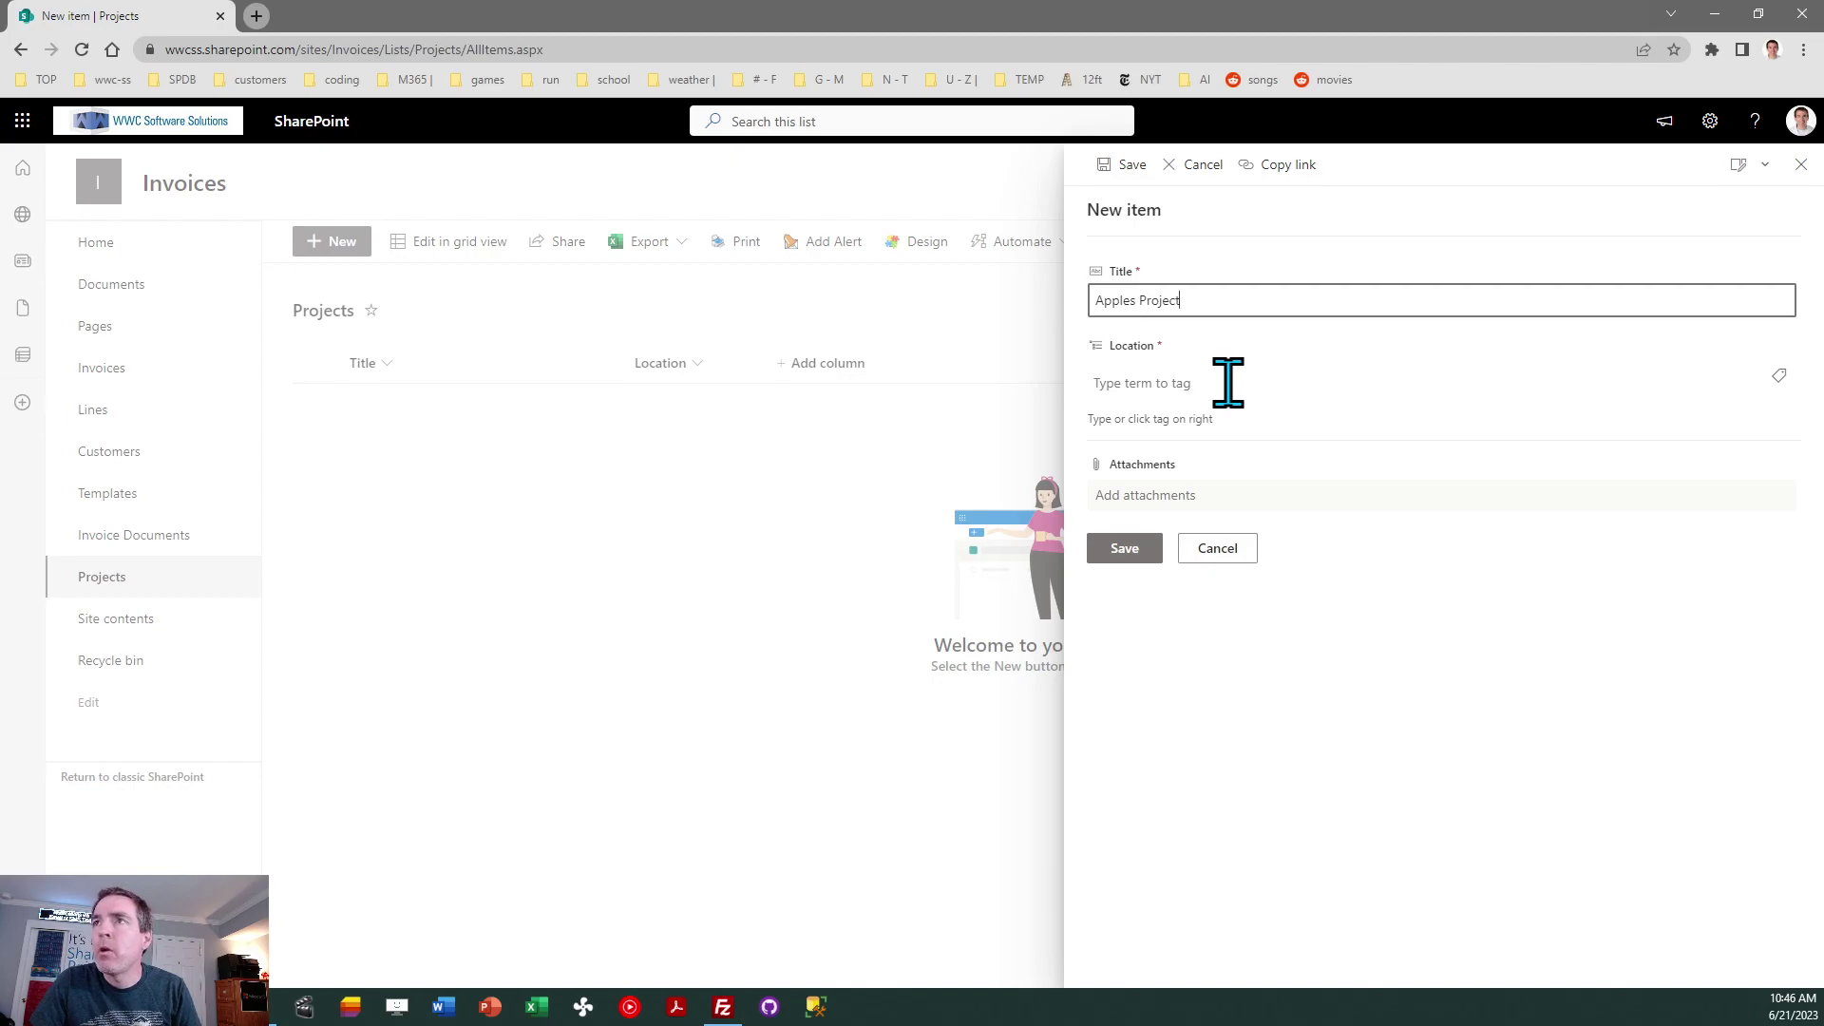
left_click(1228, 382)
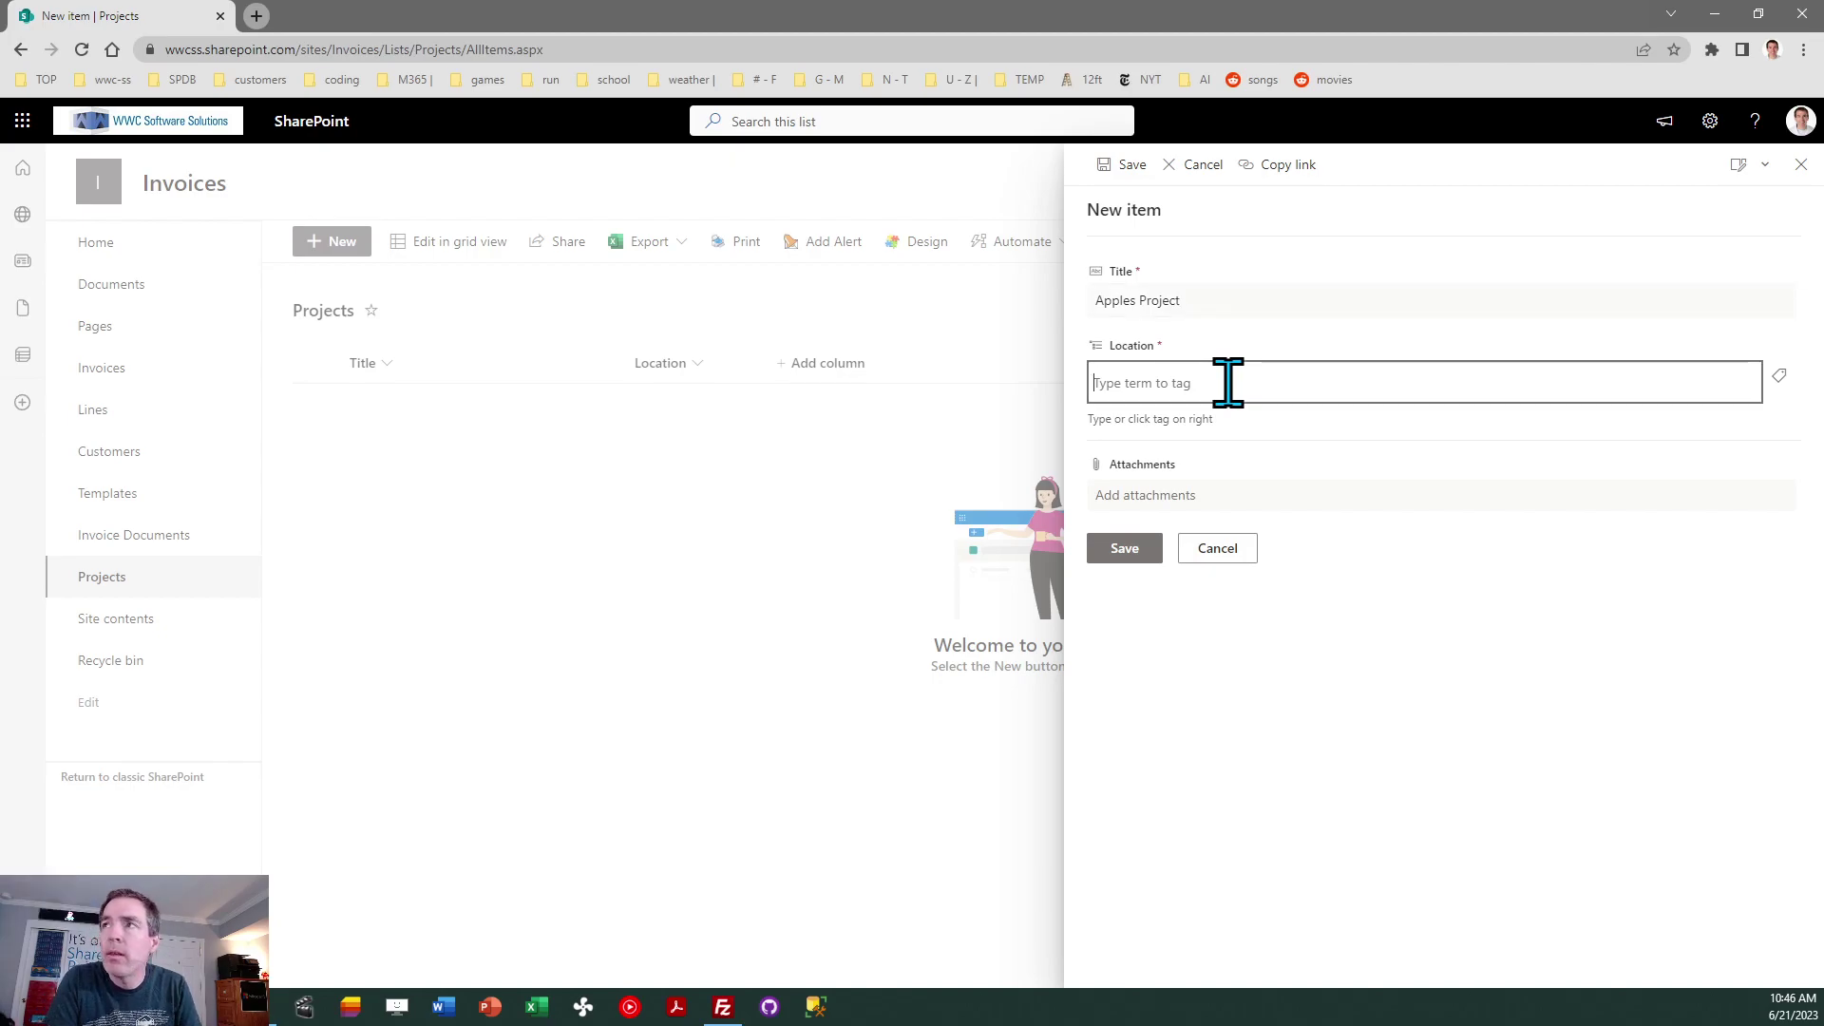
type("Wi")
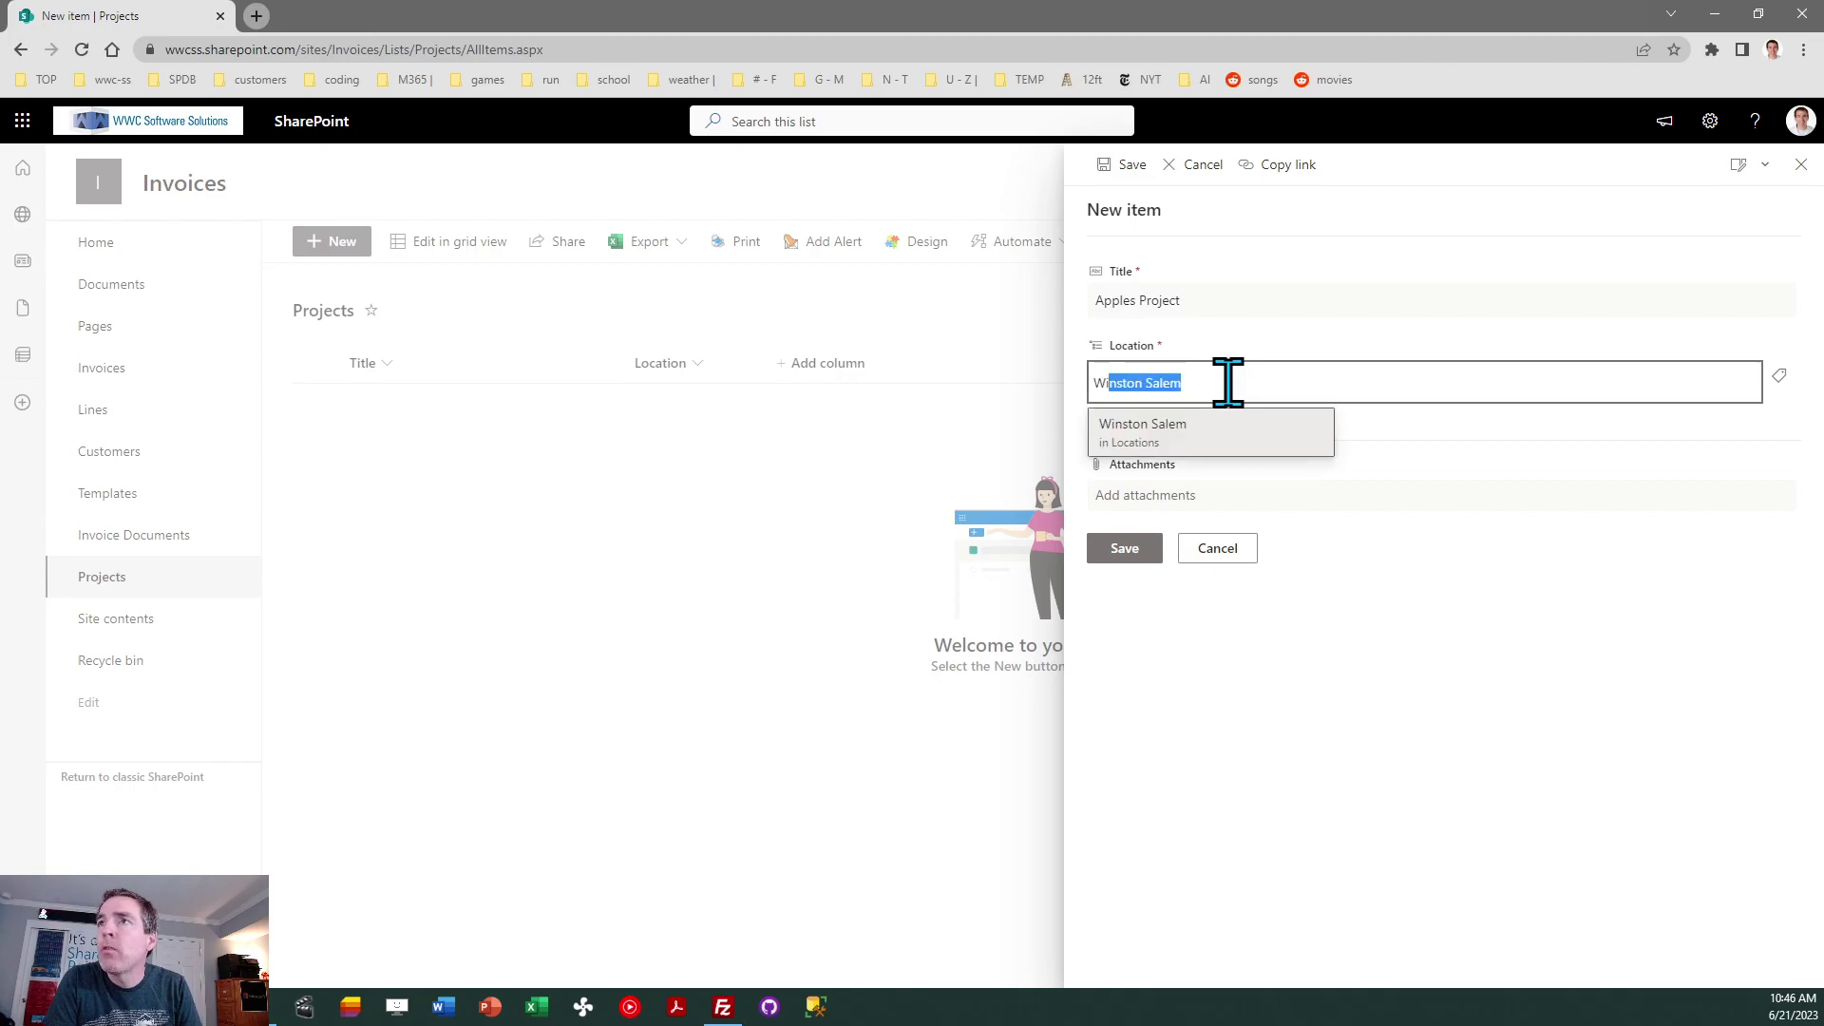
key("BackSpace")
key("BackSpace")
key("BackSpace")
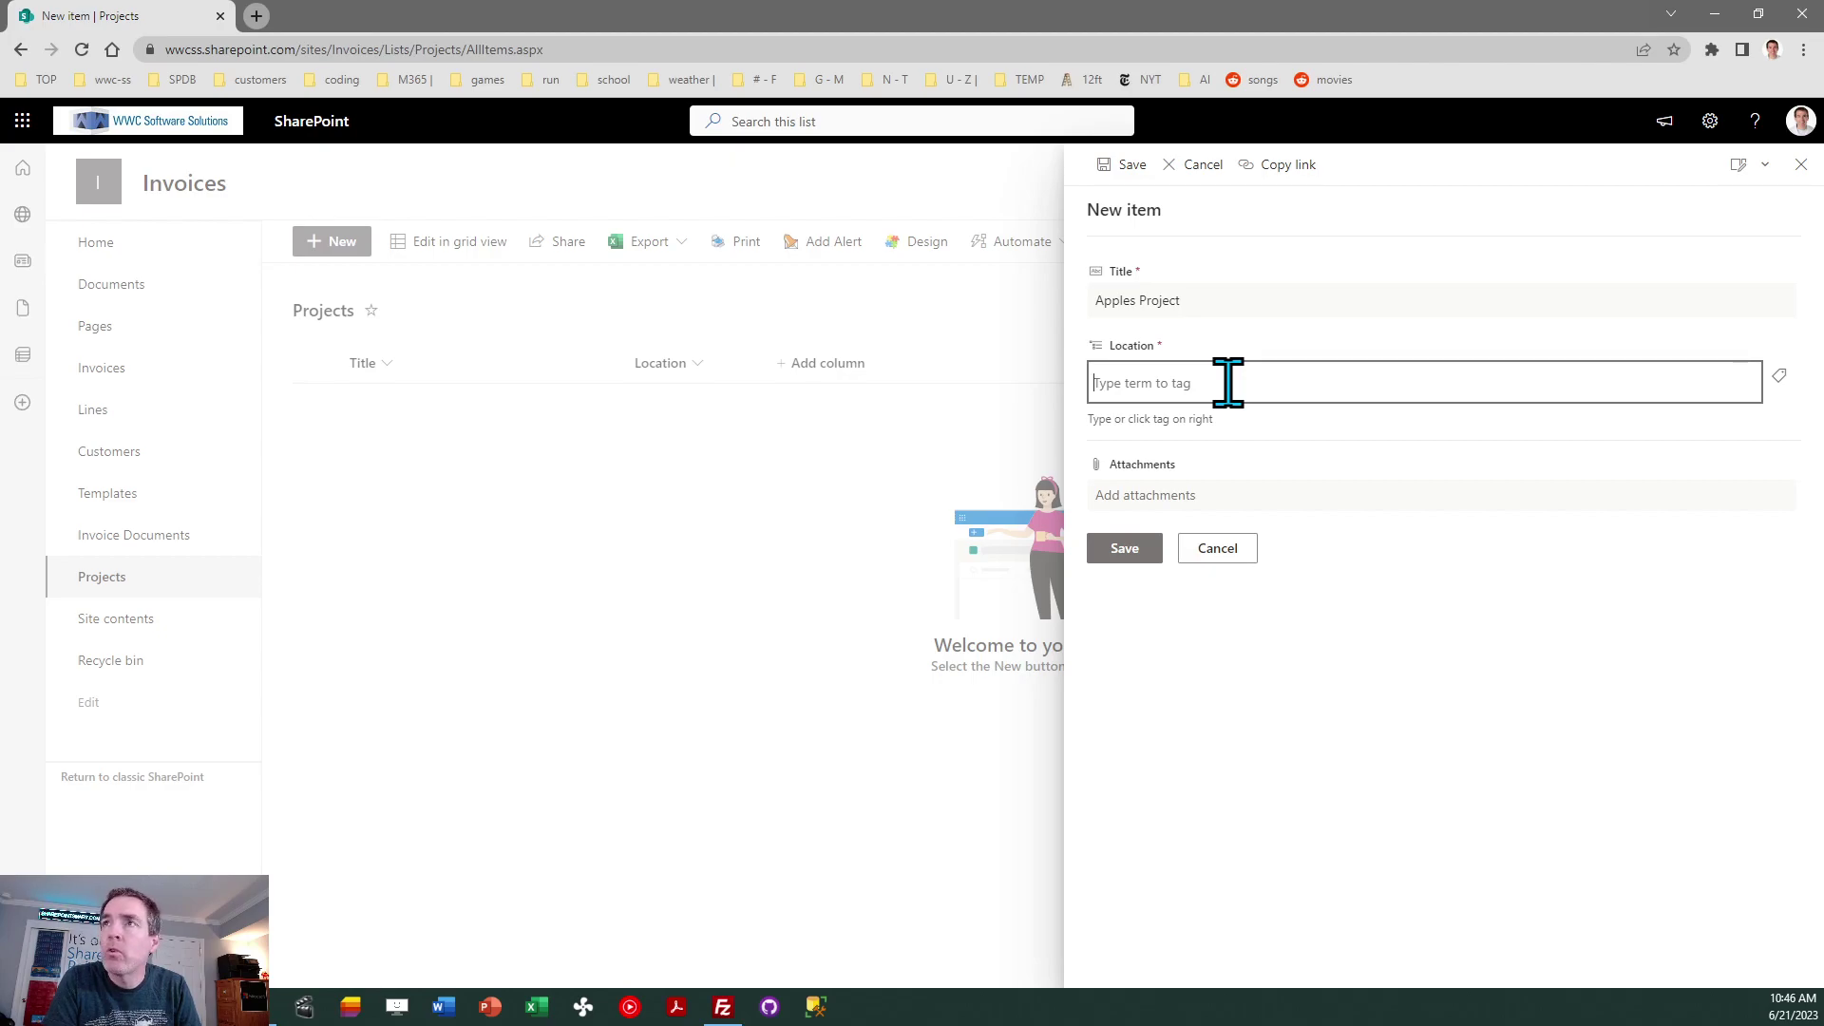
type("C")
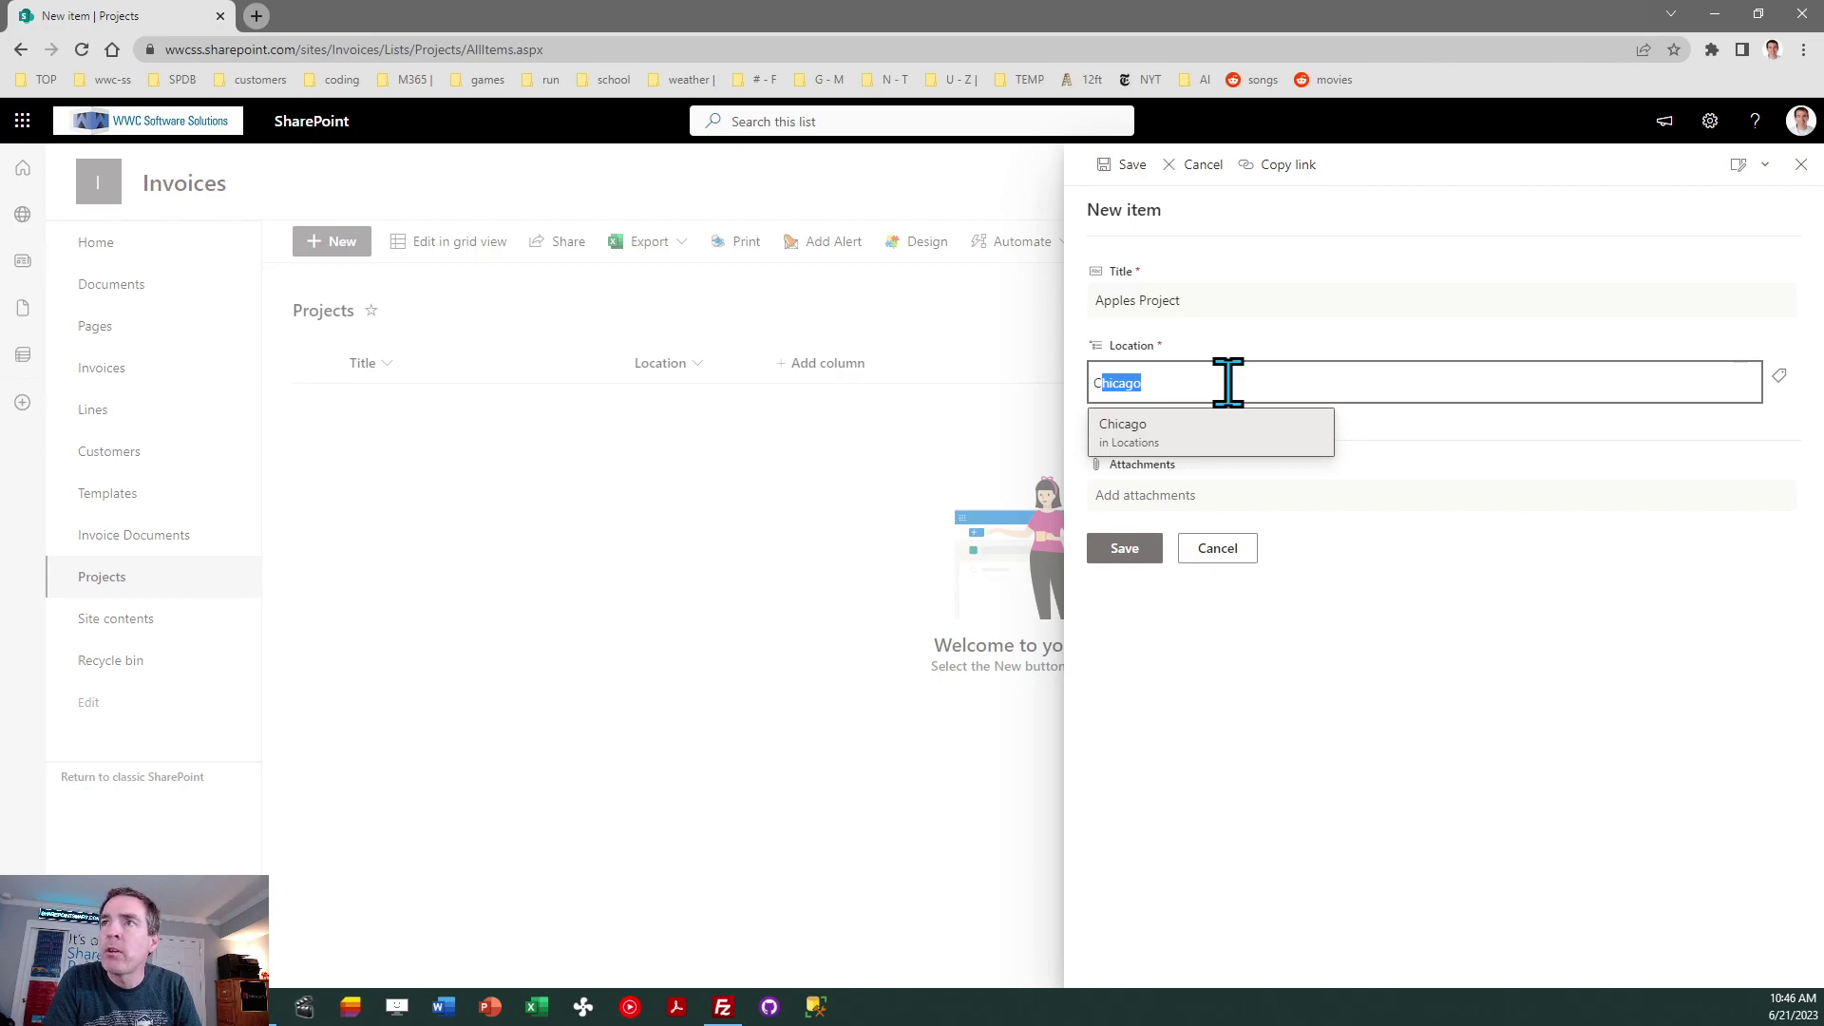
key("BackSpace")
key("BackSpace")
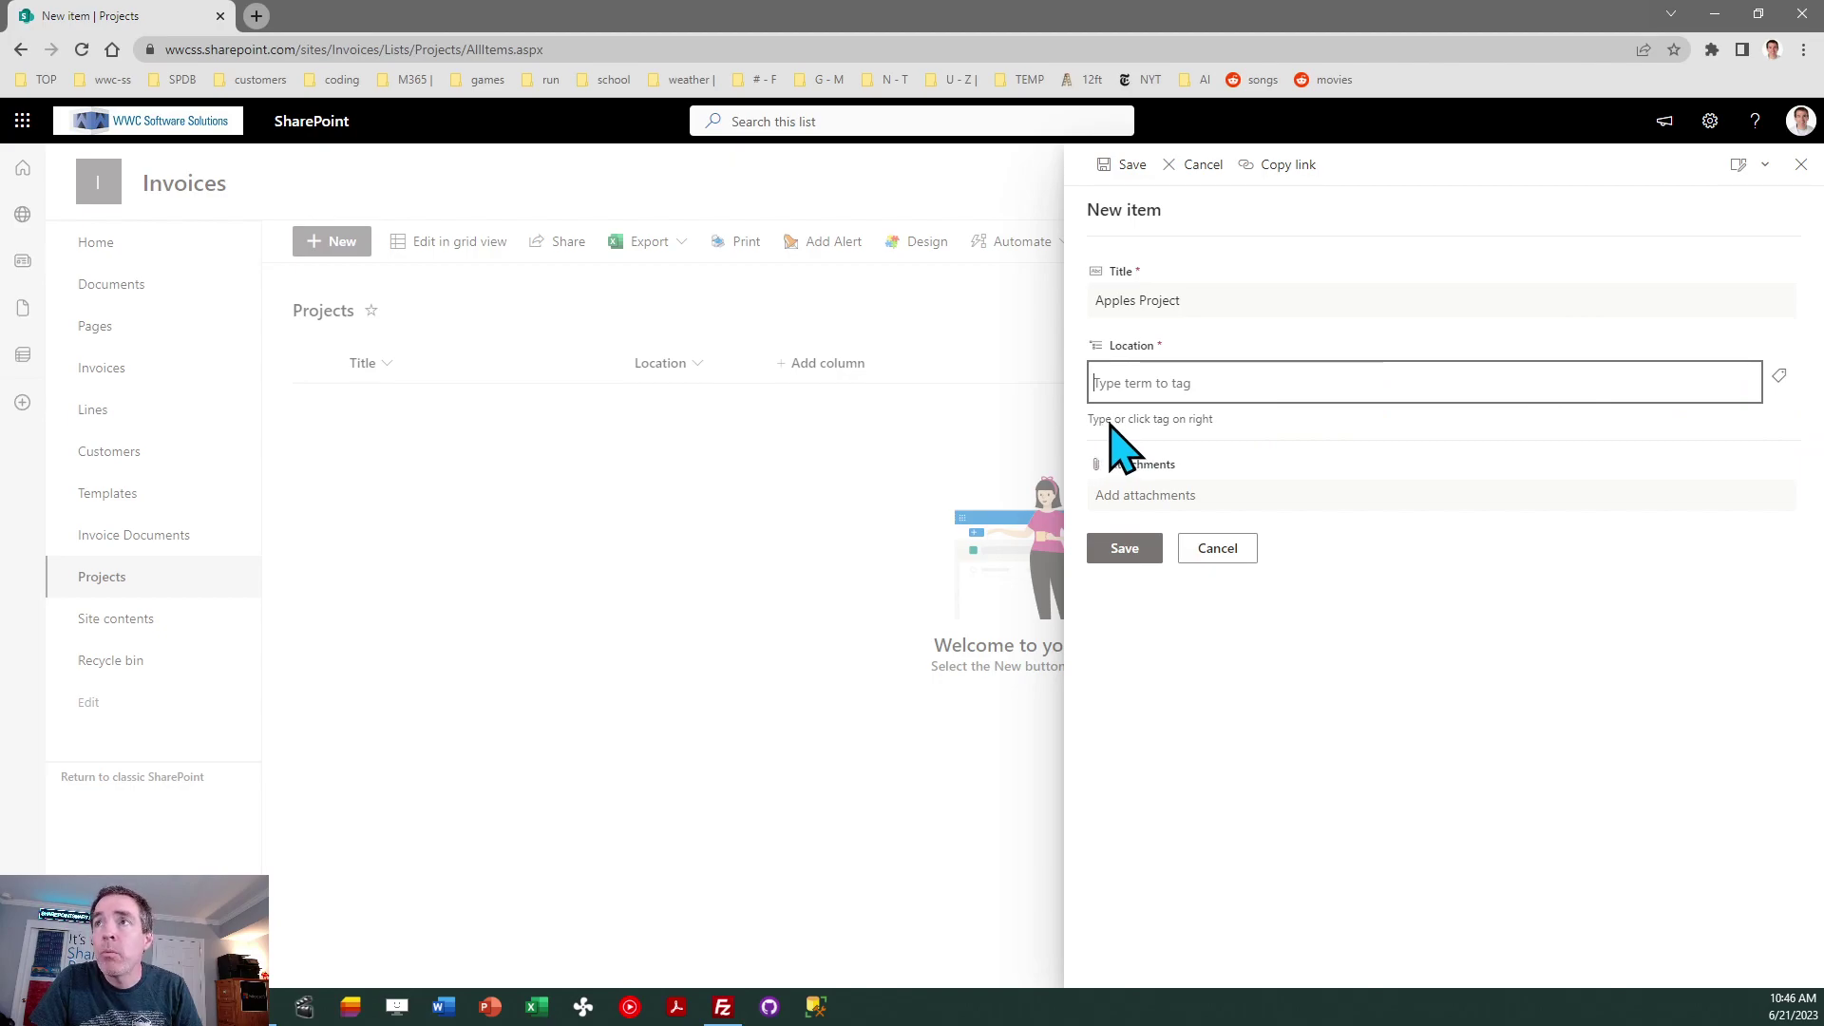
Tag the new item's Location as Houston using the term picker.
left_click(1775, 376)
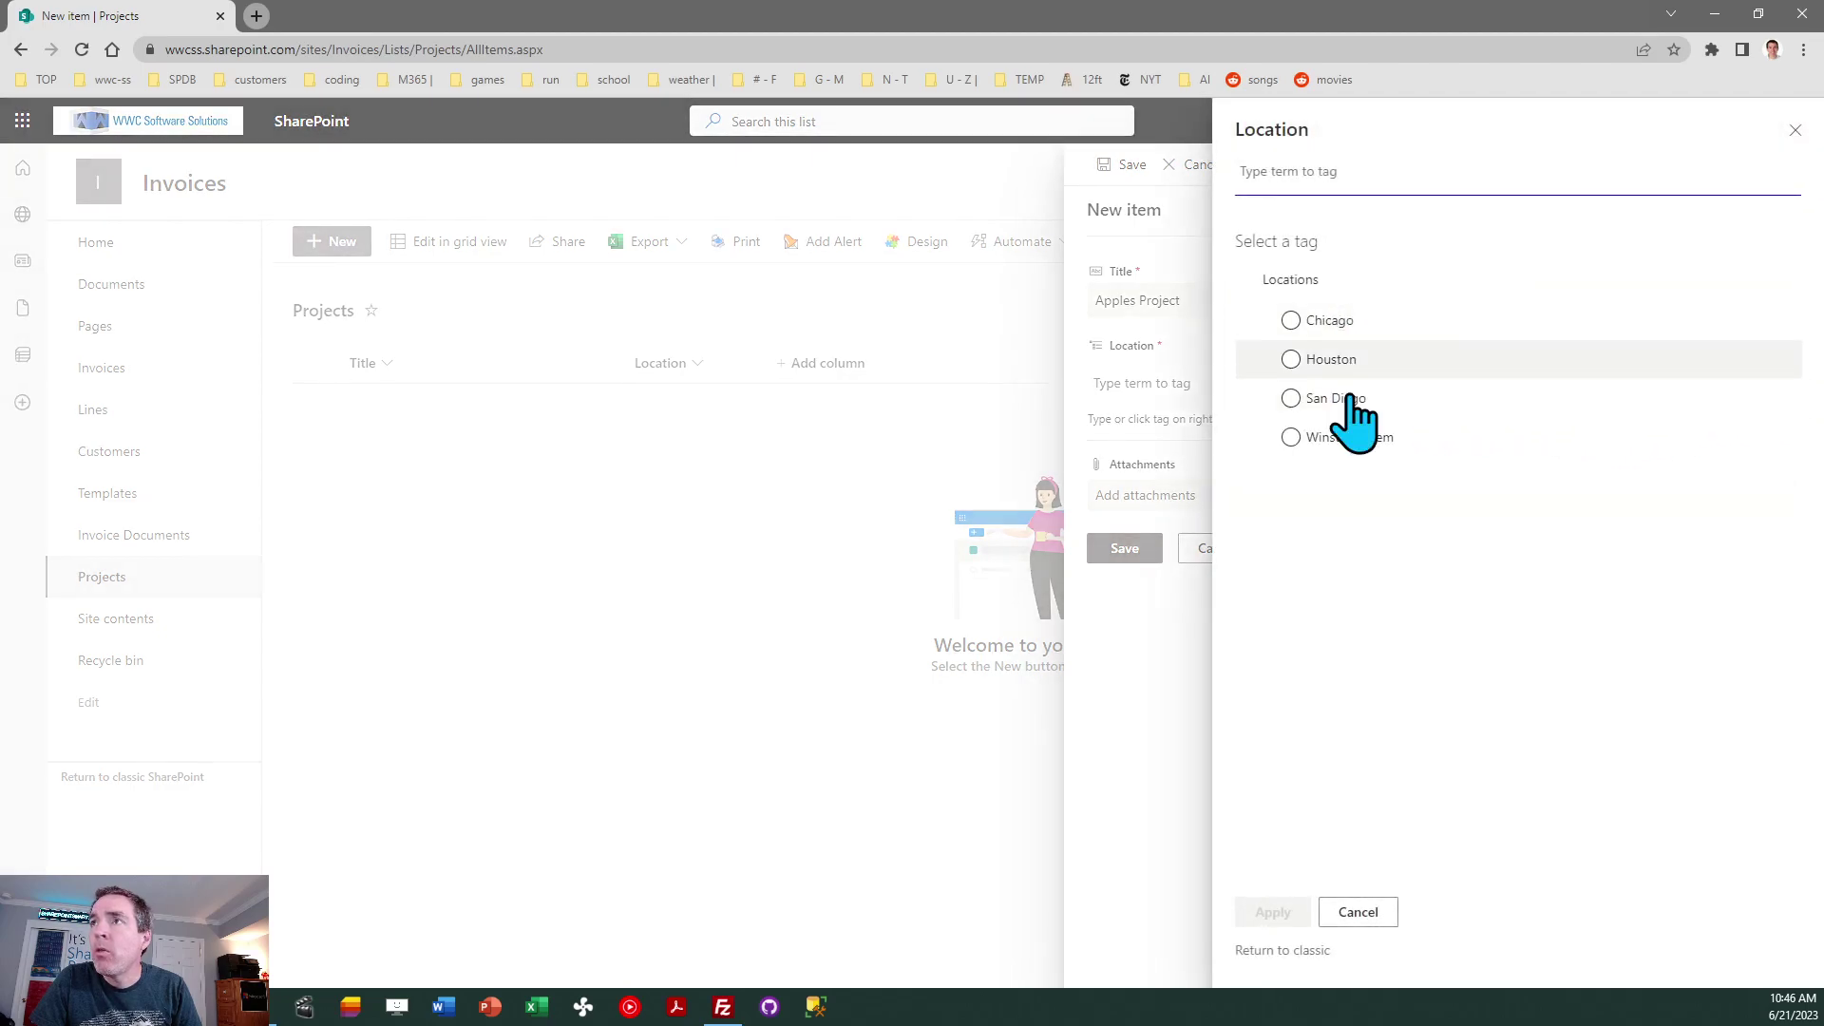
left_click(1292, 359)
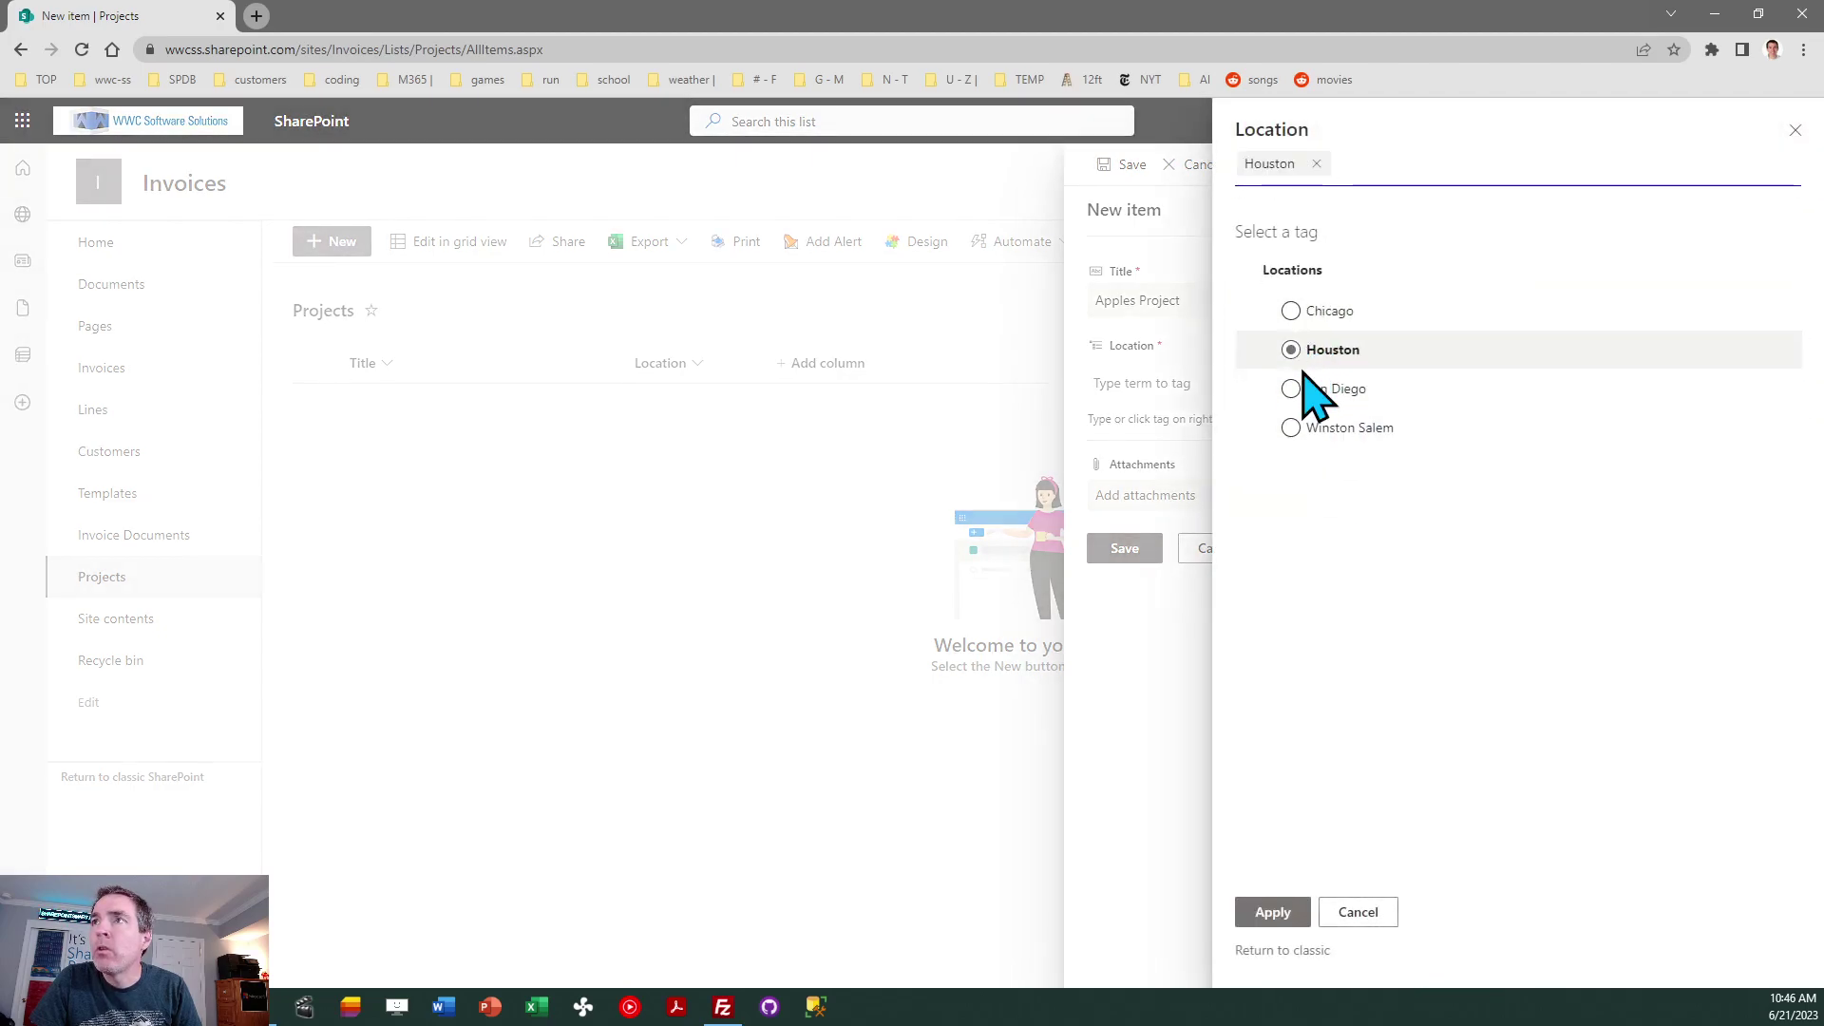
left_click(1282, 914)
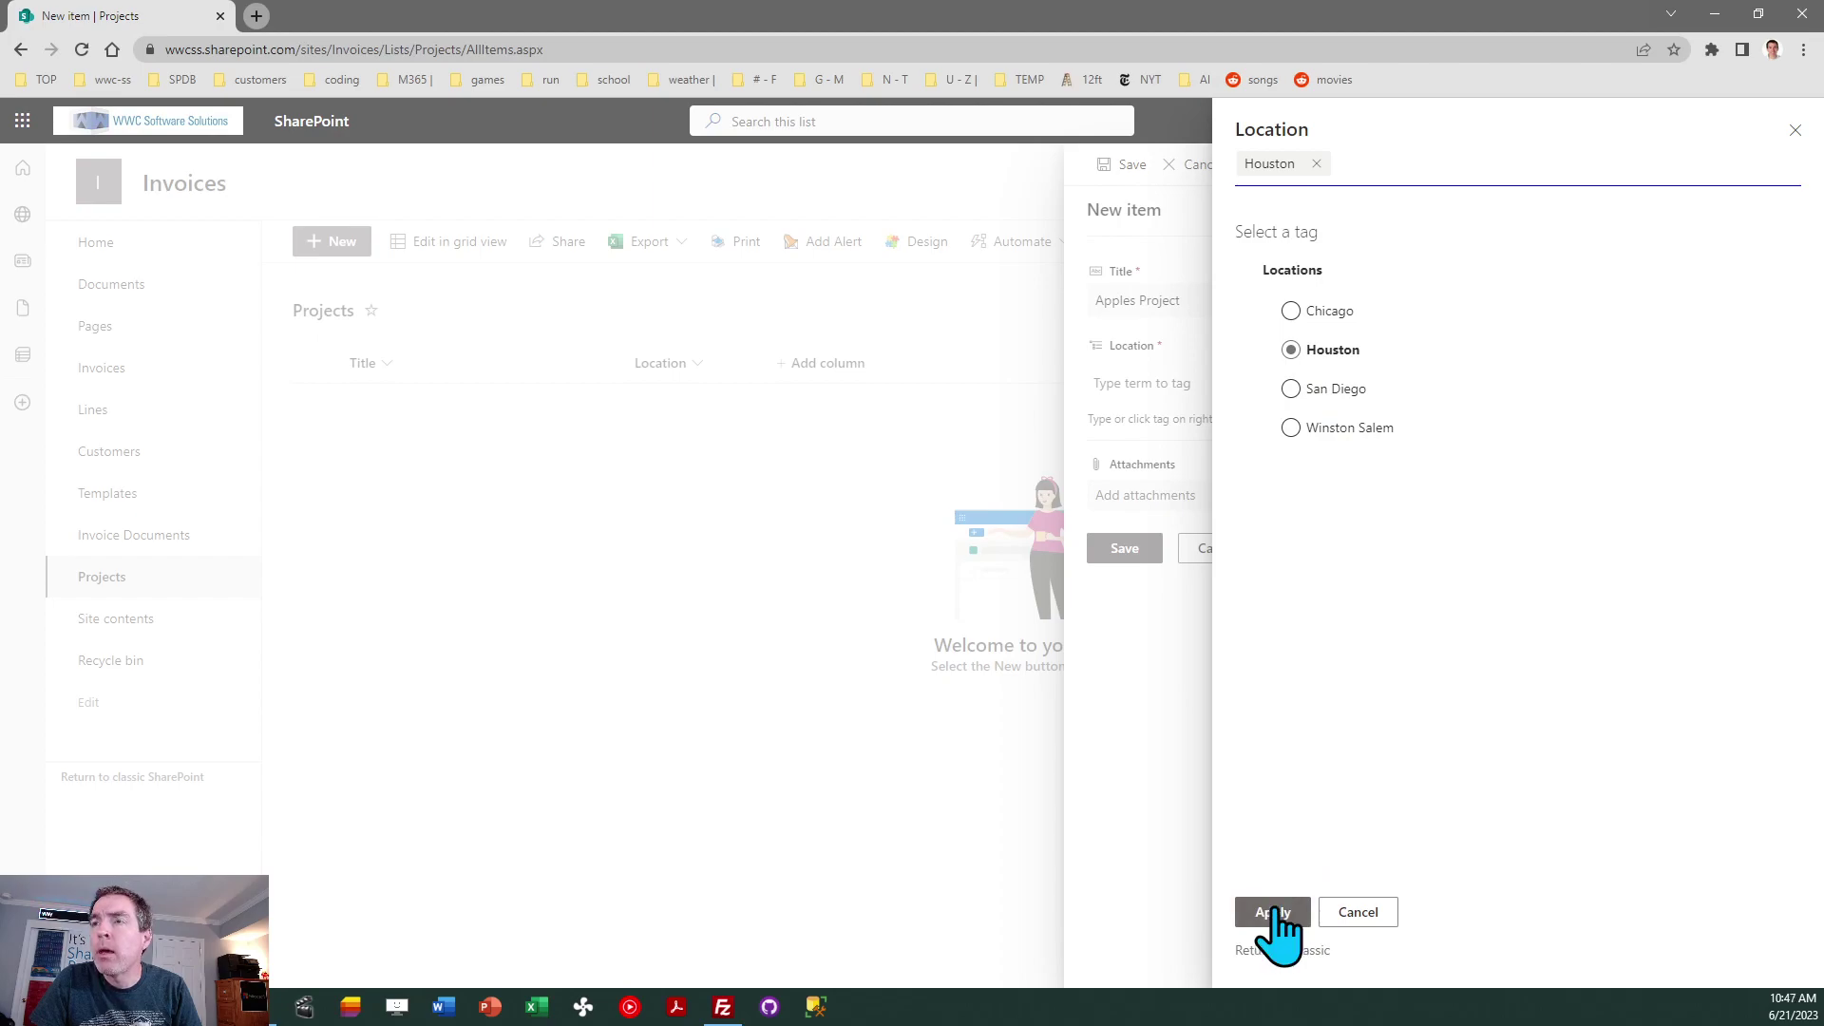
left_click(1276, 914)
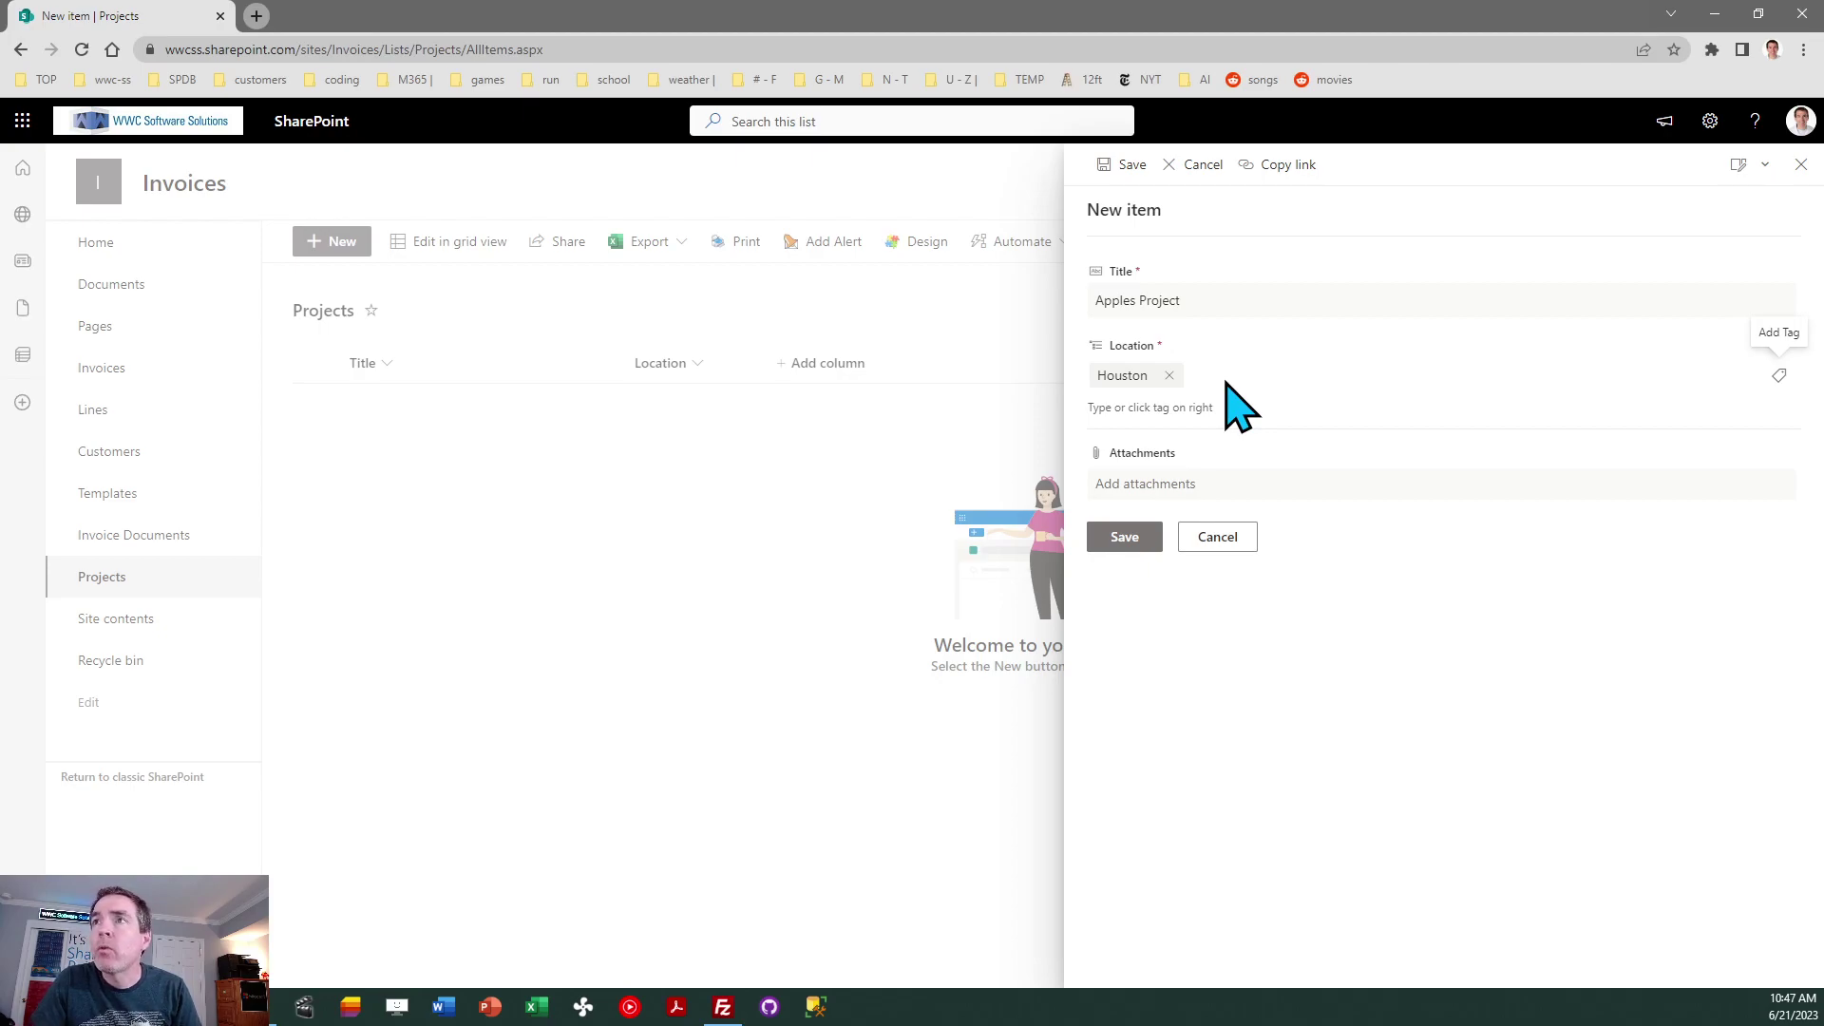
Save the Apples Project item with Location Houston.
left_click(1119, 539)
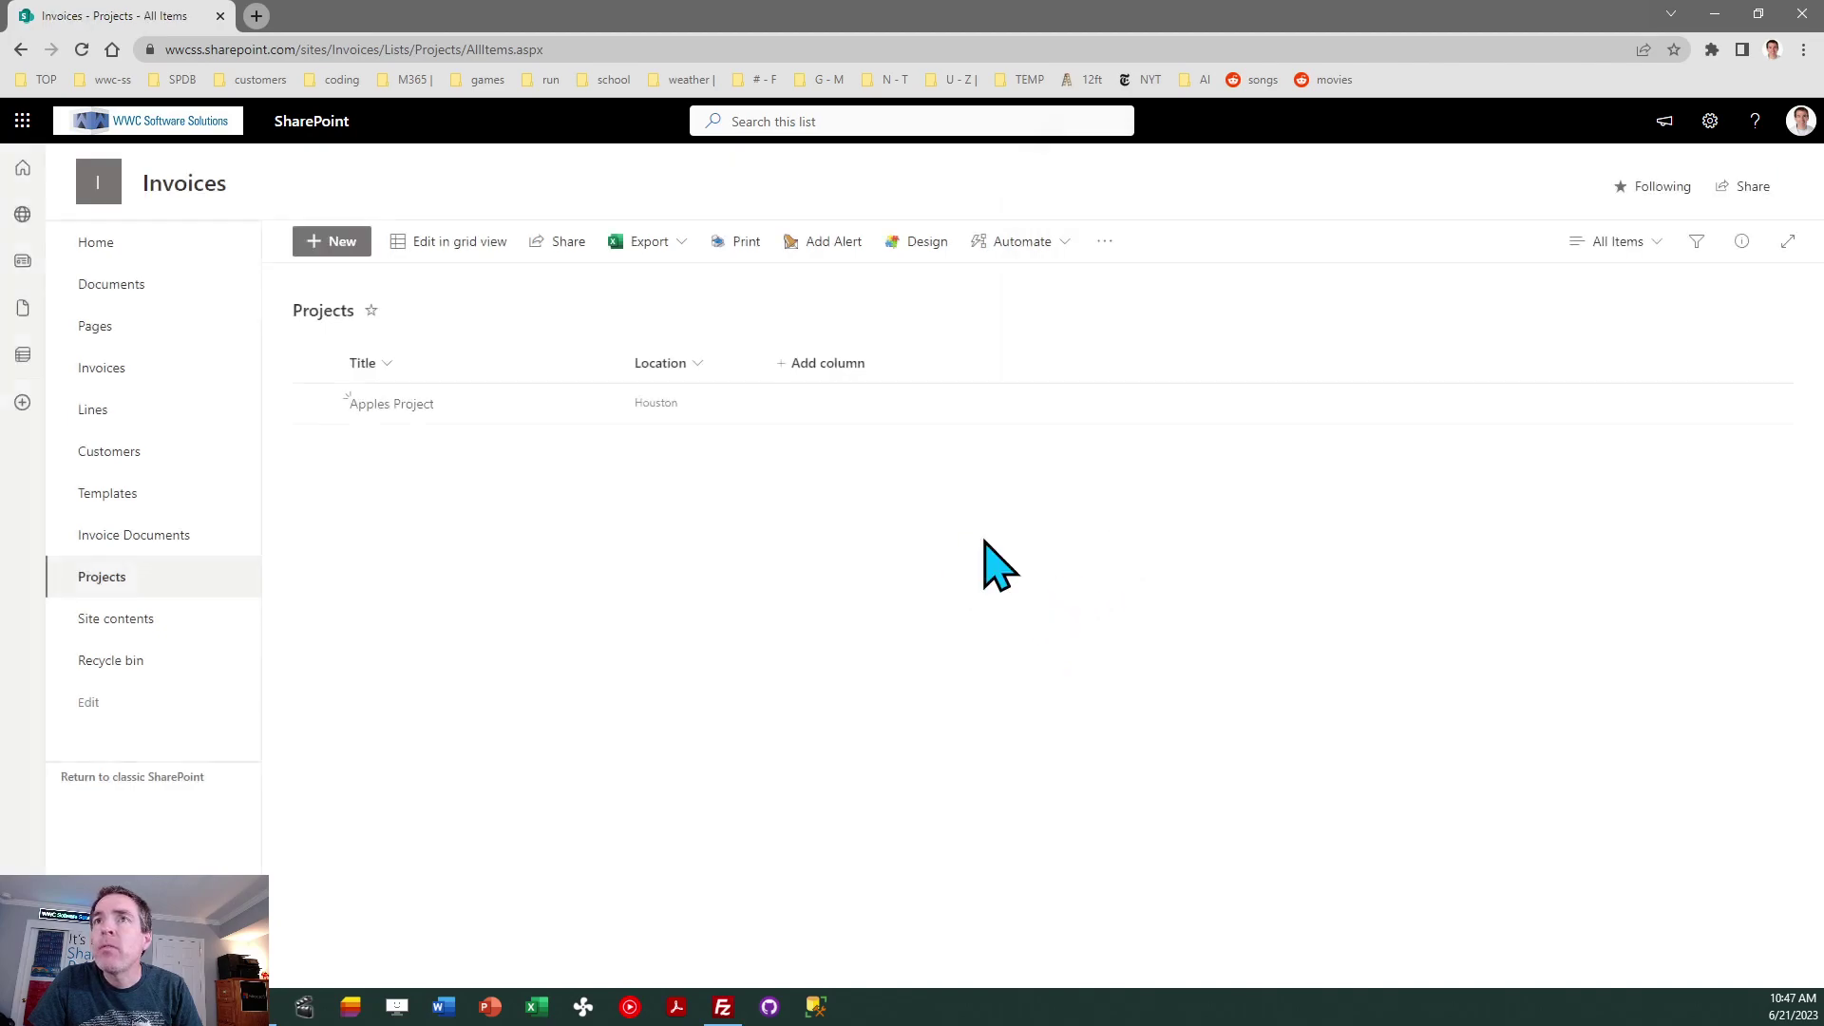